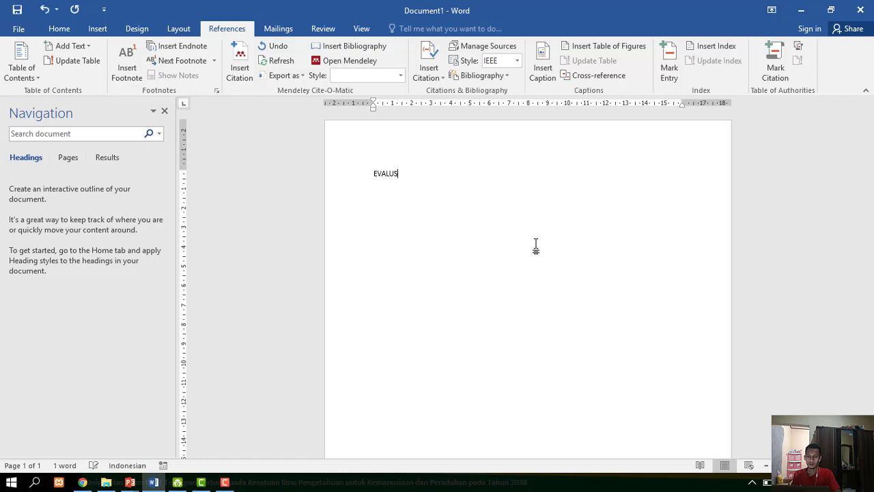
- Complete the document title as "EVALUSI SISTEM INFORMASI PENYELENGGARAAN HAJI DAN UMROH PADA MASA PANDEMI COVID-19" and start a new paragraph below
{"action": "key", "text": "BackSpace"}
{"action": "type", "text": "SISTEM"}
{"action": "type", "text": " INFROM"}
{"action": "key", "text": "BackSpace"}
{"action": "key", "text": "BackSpace"}
{"action": "key", "text": "BackSpace"}
{"action": "type", "text": "ORMASI"}
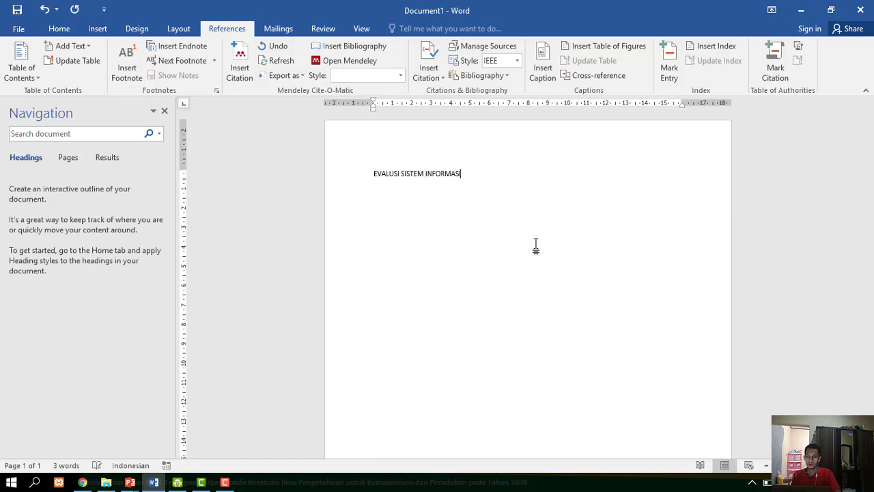
{"action": "type", "text": " PENYELENGGARAAN HAJI DAN UMROH PADA MASA"}
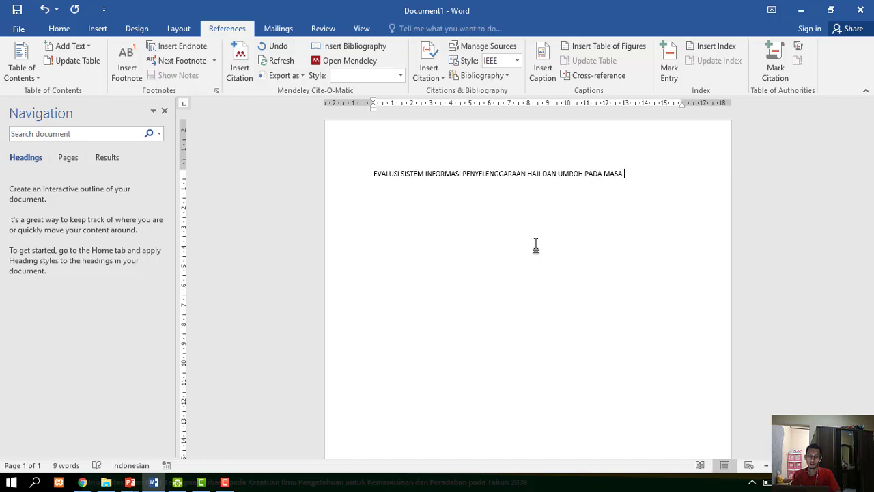
{"action": "type", "text": " VPA"}
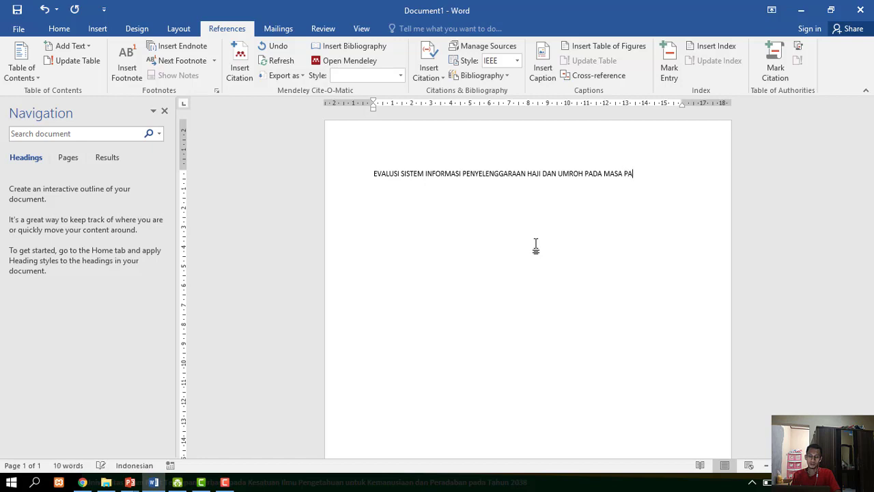
{"action": "type", "text": "NDEMI CO VID-19"}
{"action": "key", "text": "Return"}
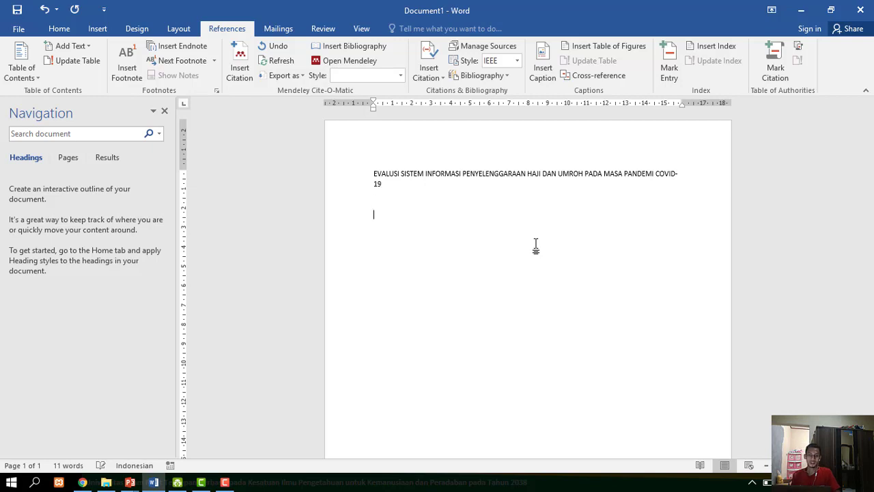
- Centre the title paragraph and place the cursor on an empty line below it
{"action": "left_click_drag", "start_coordinate": [391, 188], "coordinate": [372, 169]}
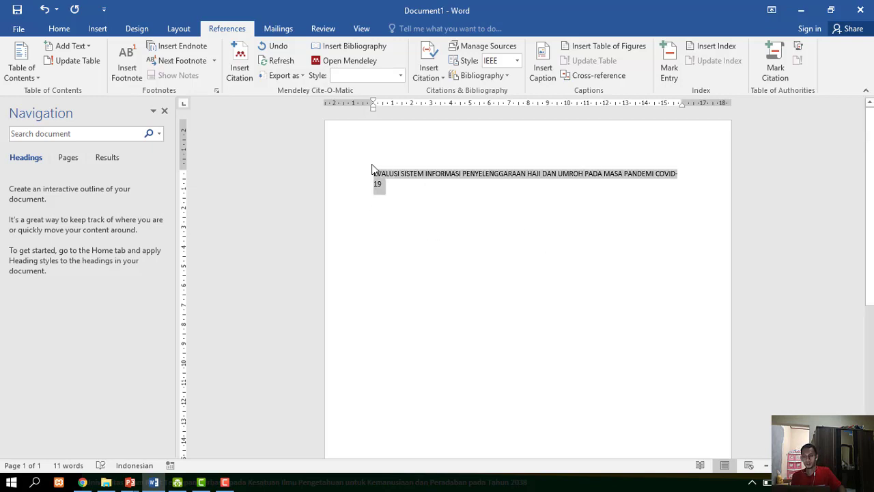
{"action": "left_click", "coordinate": [68, 30]}
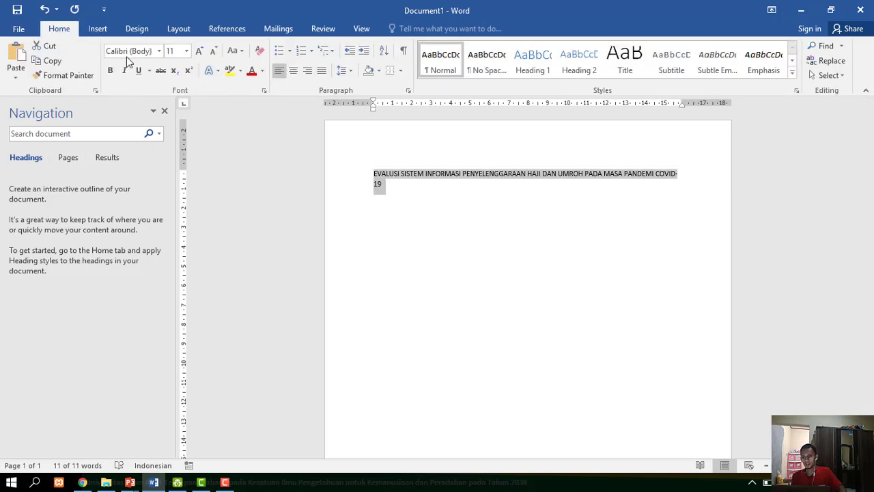
{"action": "left_click", "coordinate": [293, 70]}
{"action": "left_click", "coordinate": [550, 197]}
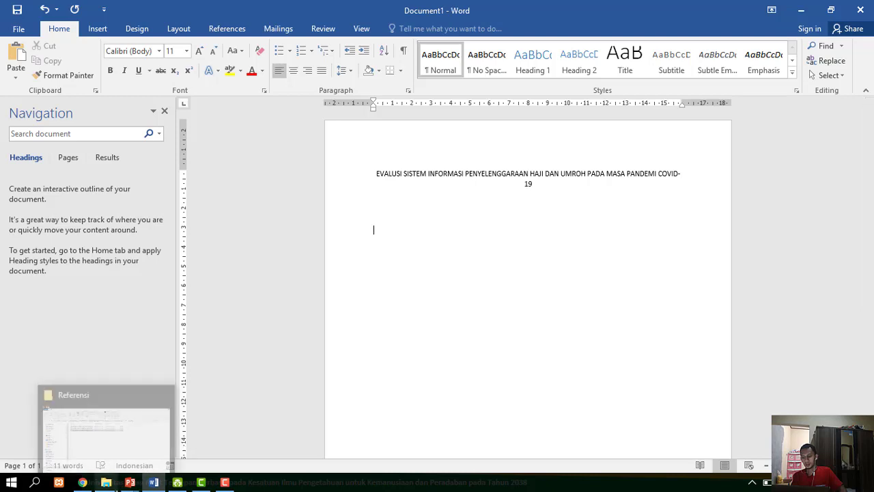
- Switch to the Referensi folder in File Explorer and open the PDF numbered [1], "Efektivitas Sistem Informasi dan Komputerisasi Haji Terpadu"
{"action": "left_click", "coordinate": [109, 483]}
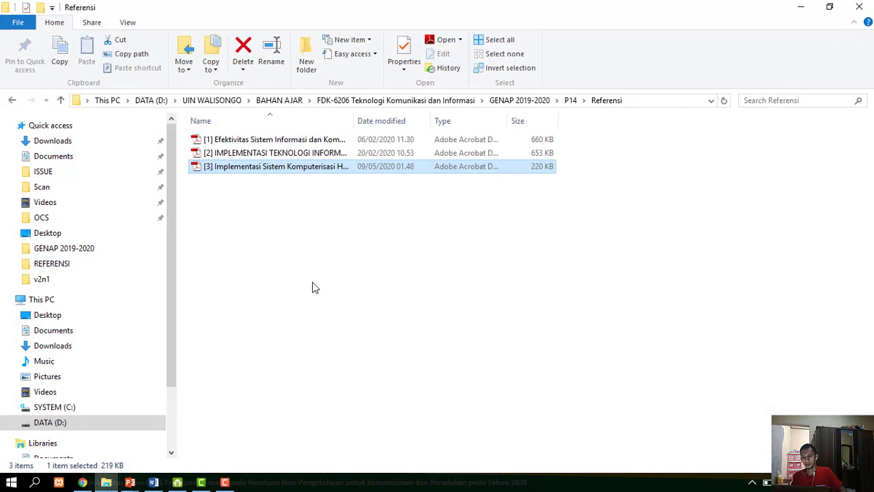
{"action": "left_click_drag", "start_coordinate": [510, 13], "coordinate": [372, 180]}
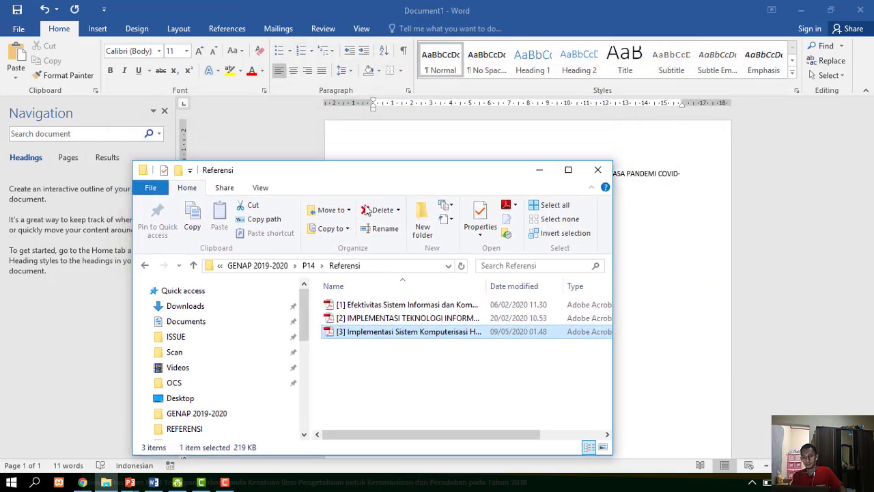
{"action": "left_click", "coordinate": [390, 307]}
{"action": "double_click", "coordinate": [391, 307]}
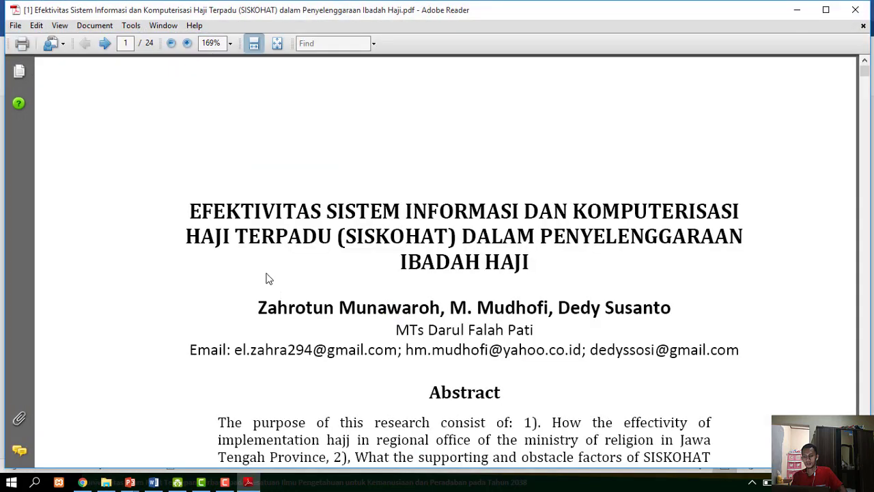
- Examine the article's title and the opening paragraph of its "Simpulan dan Rekomendasi" section on page 22
{"action": "left_click_drag", "start_coordinate": [219, 212], "coordinate": [592, 228]}
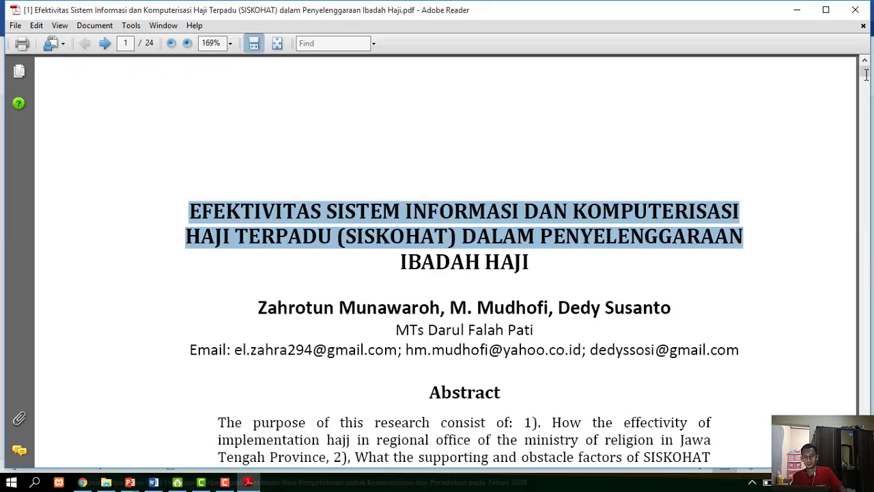
{"action": "left_click_drag", "start_coordinate": [865, 75], "coordinate": [865, 465]}
{"action": "scroll", "coordinate": [700, 402], "scroll_direction": "up", "scroll_amount": 15}
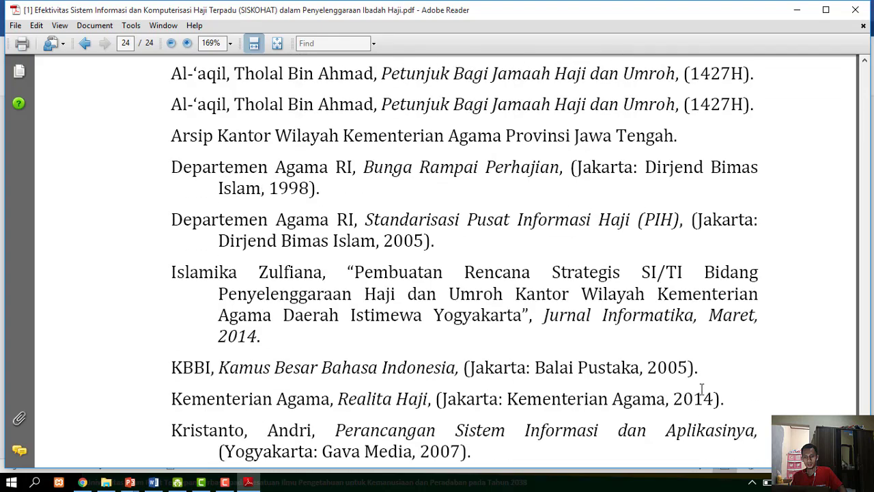
{"action": "scroll", "coordinate": [710, 391], "scroll_direction": "up", "scroll_amount": 6}
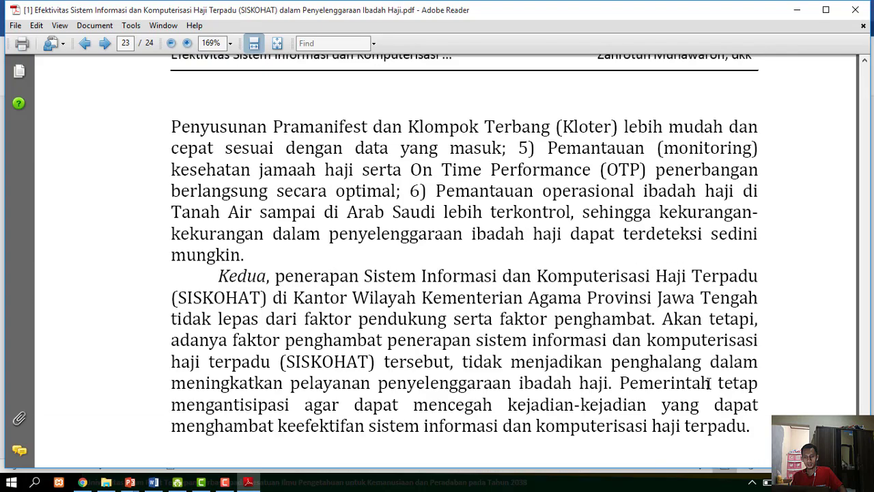
{"action": "scroll", "coordinate": [717, 379], "scroll_direction": "up", "scroll_amount": 10}
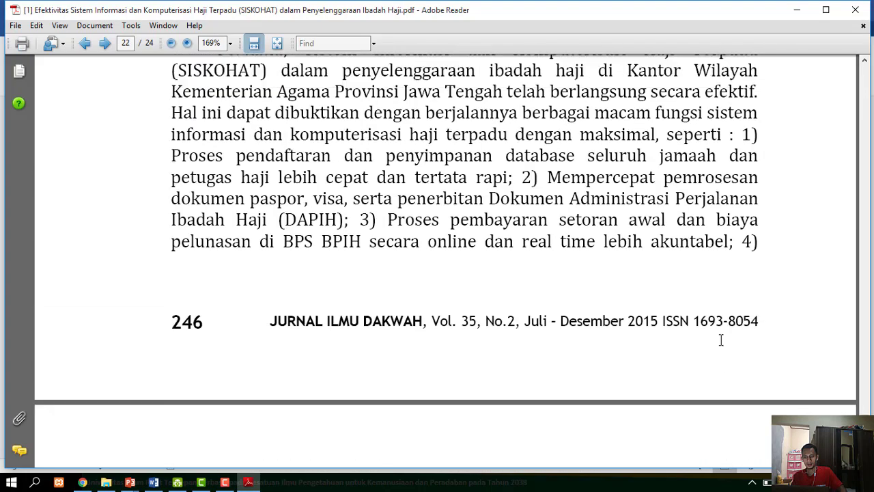
{"action": "scroll", "coordinate": [615, 280], "scroll_direction": "up", "scroll_amount": 1}
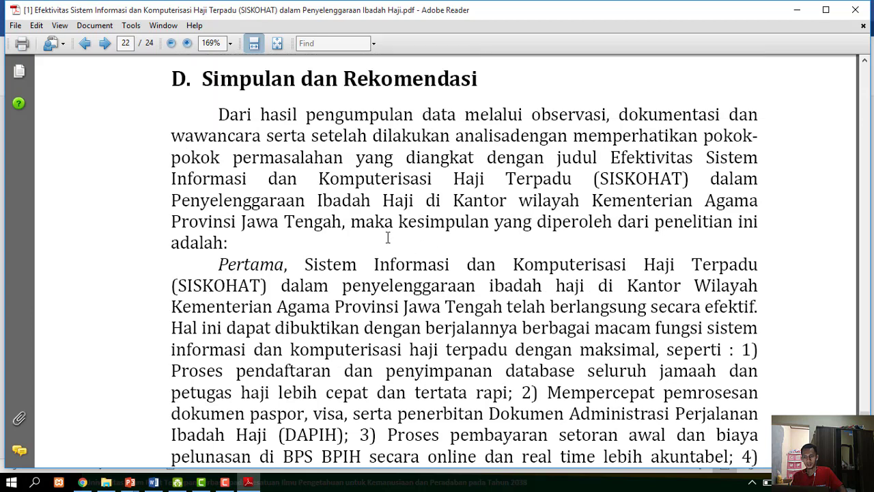
{"action": "left_click_drag", "start_coordinate": [219, 114], "coordinate": [321, 216]}
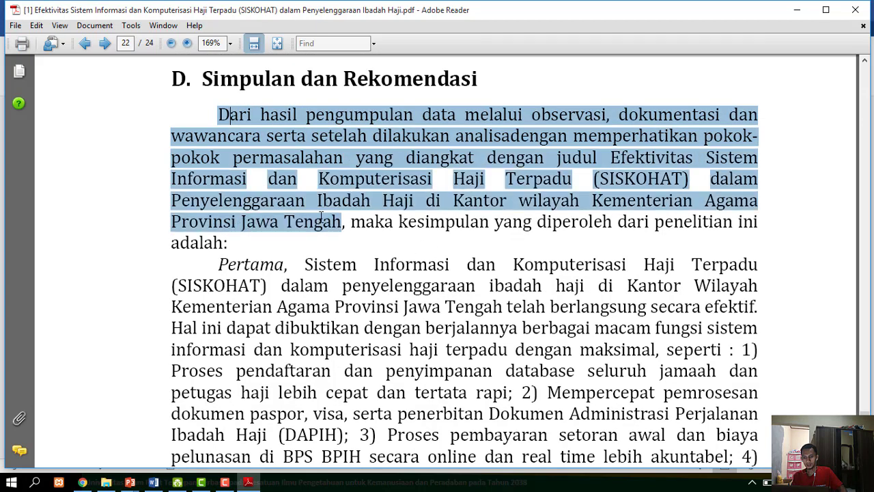
{"action": "left_click", "coordinate": [298, 238]}
{"action": "left_click_drag", "start_coordinate": [218, 114], "coordinate": [324, 228]}
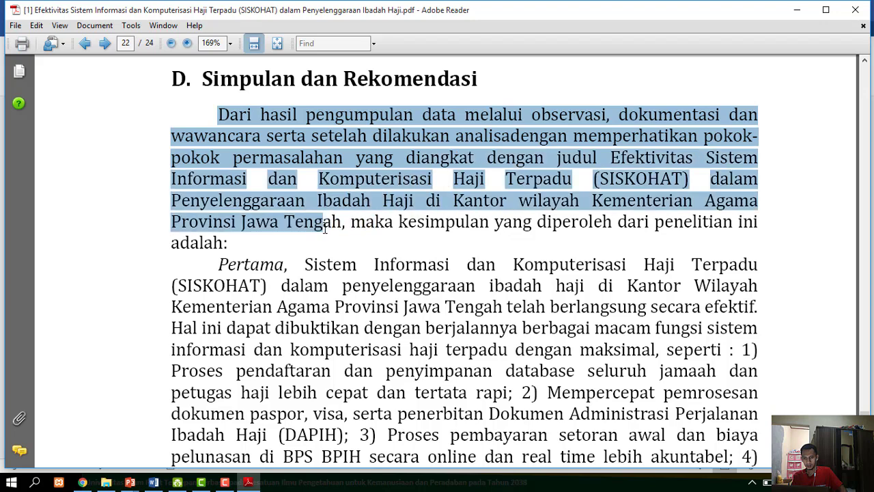
{"action": "left_click", "coordinate": [273, 256]}
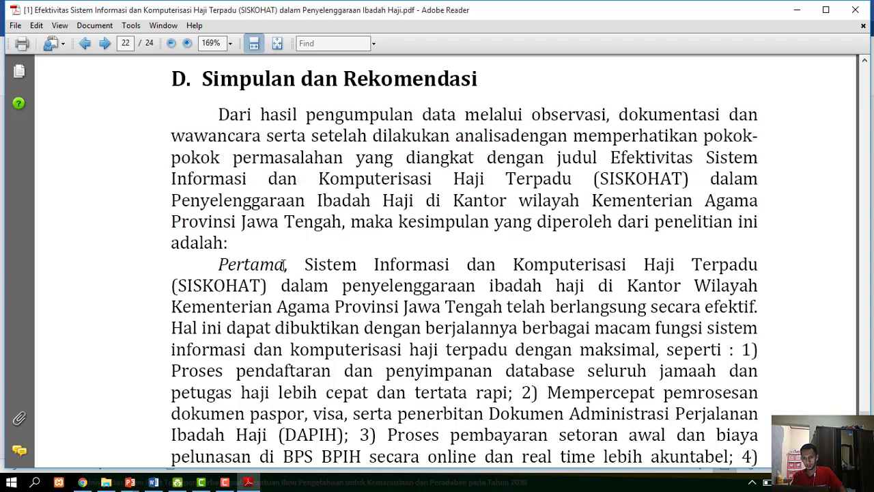
- Copy the conclusion sentence from "Sistem Informasi dan Komputerisasi Haji Terpadu" to "secara efektif" and paste it below the title in the Word document
{"action": "scroll", "coordinate": [273, 256], "scroll_direction": "down", "scroll_amount": 3}
{"action": "left_click_drag", "start_coordinate": [305, 173], "coordinate": [745, 216]}
{"action": "right_click", "coordinate": [522, 173]}
{"action": "left_click", "coordinate": [539, 181]}
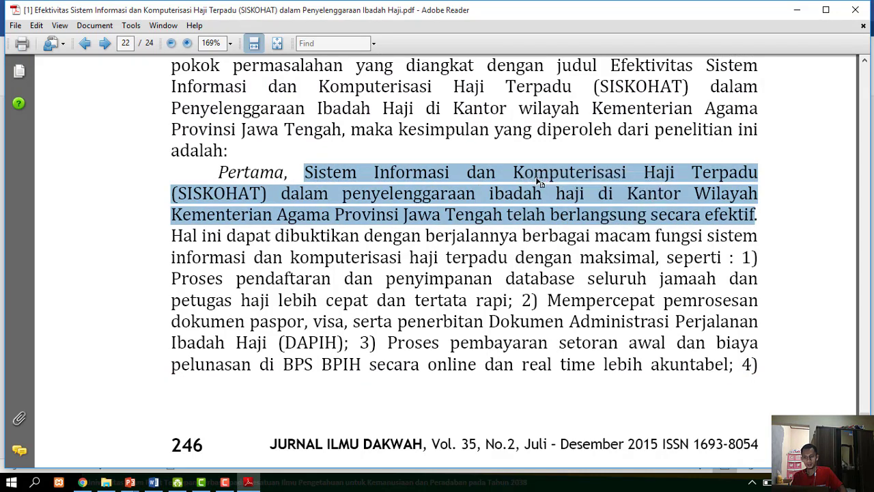
{"action": "left_click", "coordinate": [154, 482]}
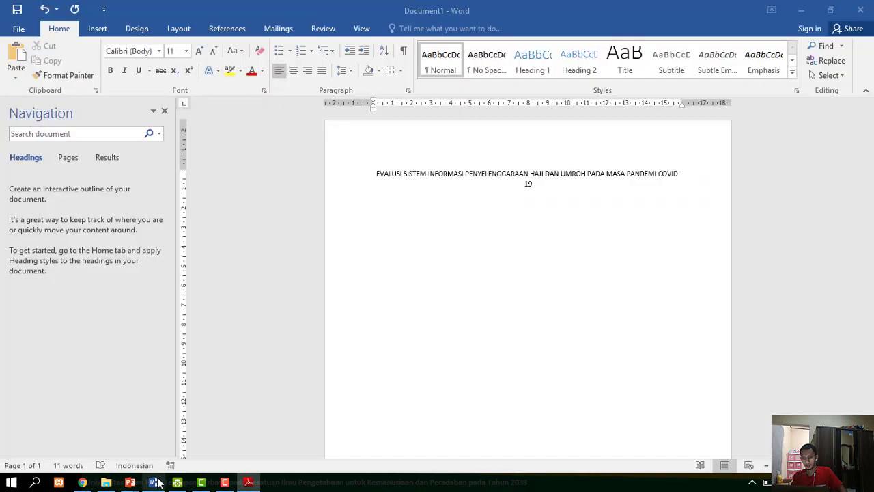
{"action": "right_click", "coordinate": [398, 227]}
{"action": "left_click", "coordinate": [467, 284]}
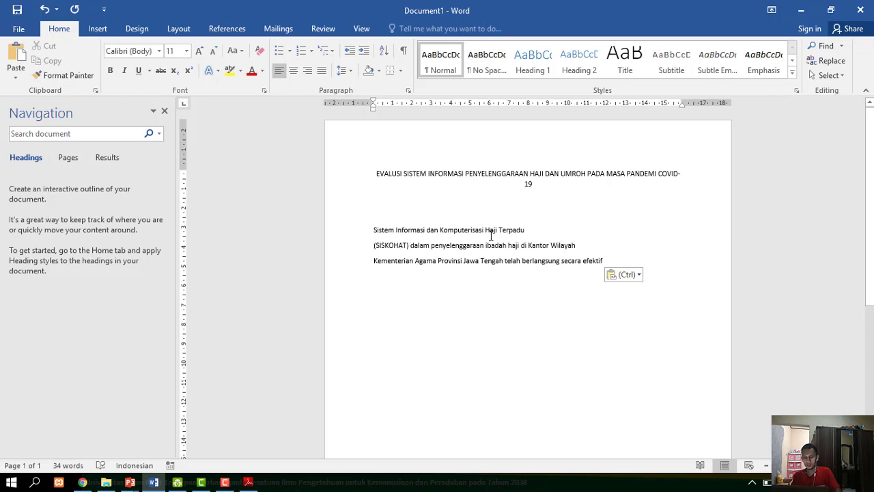
- Join the pasted lines into one continuous paragraph and end it with a full stop after "efektif"
{"action": "key", "text": "BackSpace"}
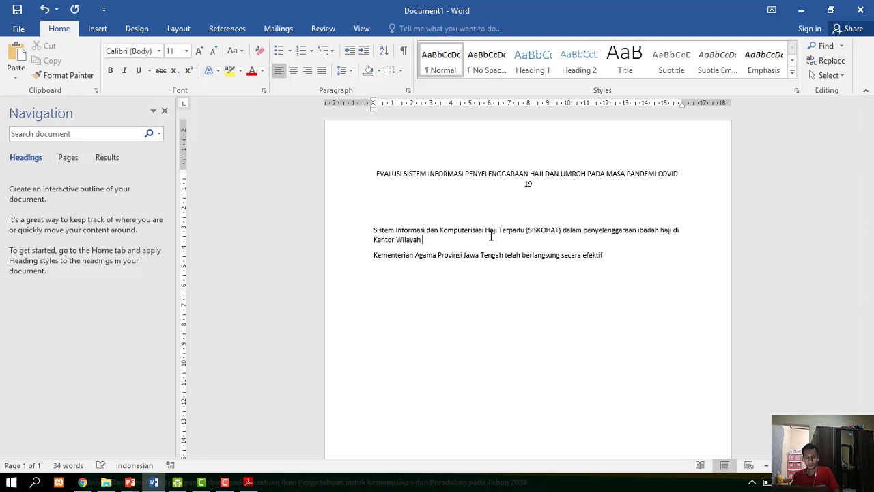
{"action": "key", "text": "Delete"}
{"action": "left_click", "coordinate": [675, 242]}
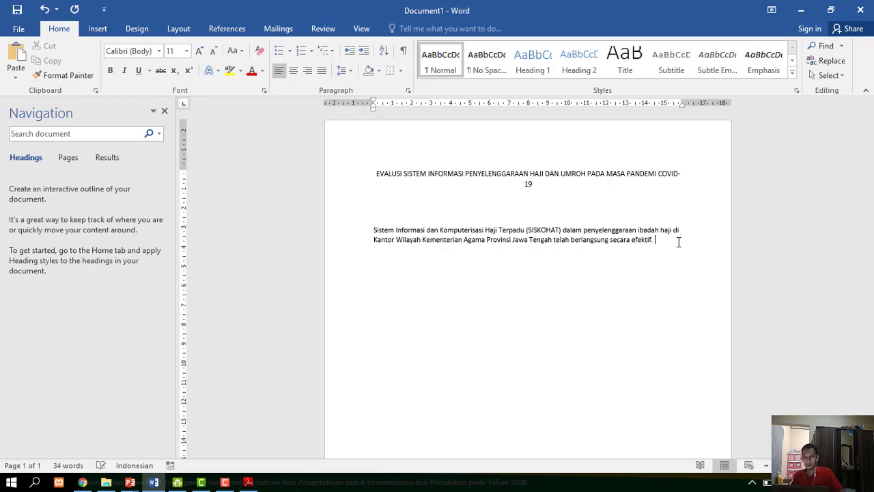
- Start a new source in the Source Manager and set its type to Journal Article
{"action": "left_click", "coordinate": [235, 33]}
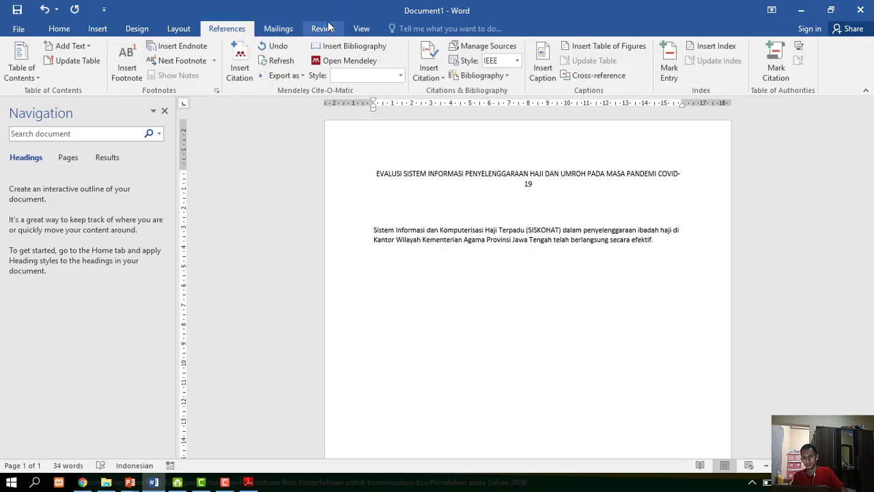
{"action": "left_click", "coordinate": [509, 54]}
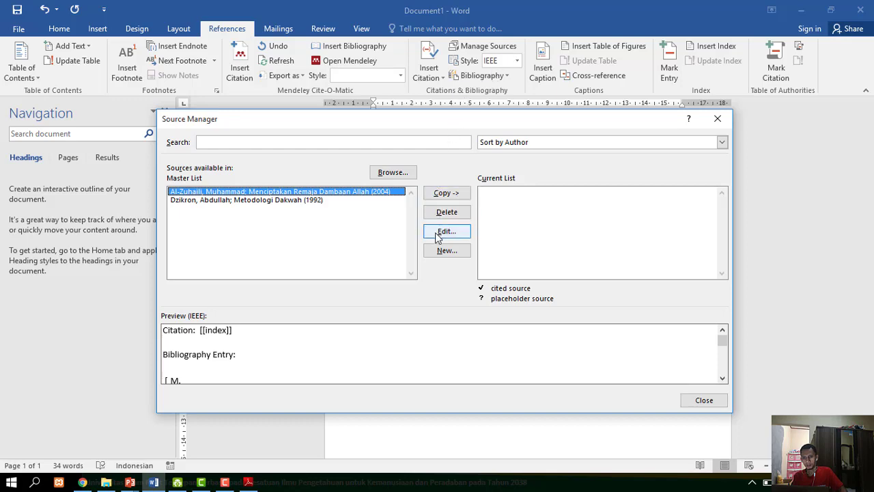
{"action": "left_click", "coordinate": [441, 251]}
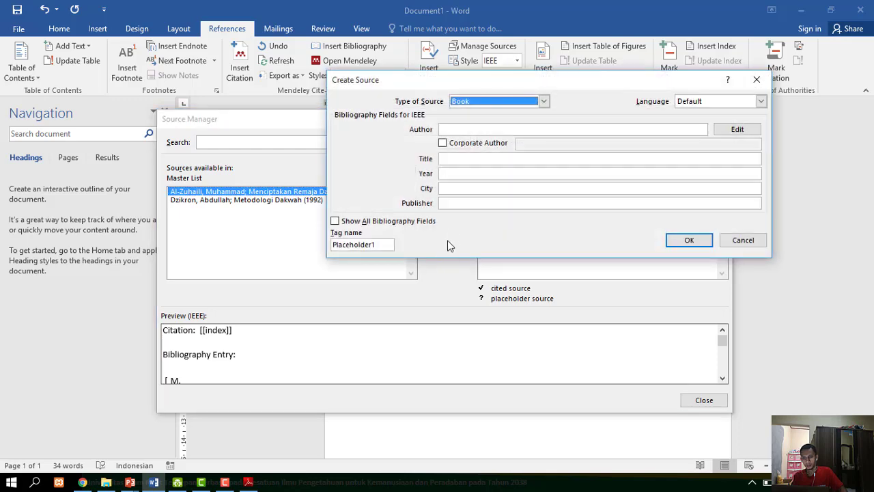
{"action": "left_click_drag", "start_coordinate": [417, 83], "coordinate": [321, 109]}
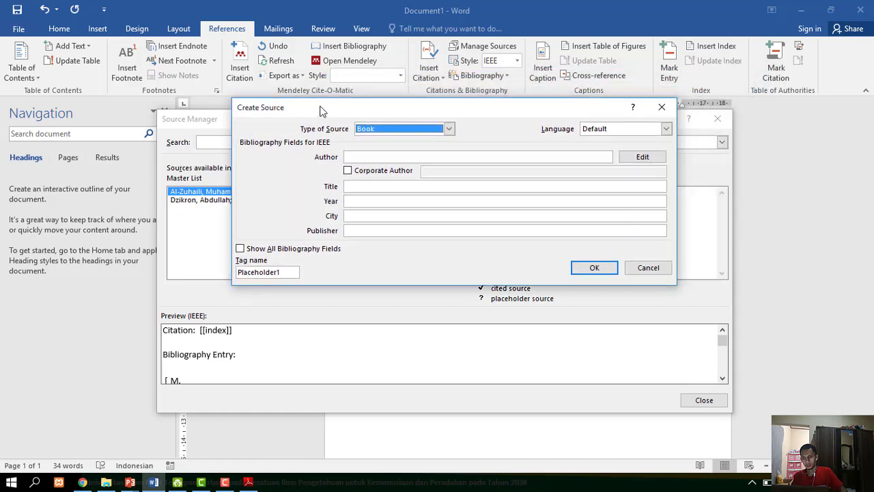
{"action": "left_click", "coordinate": [383, 128]}
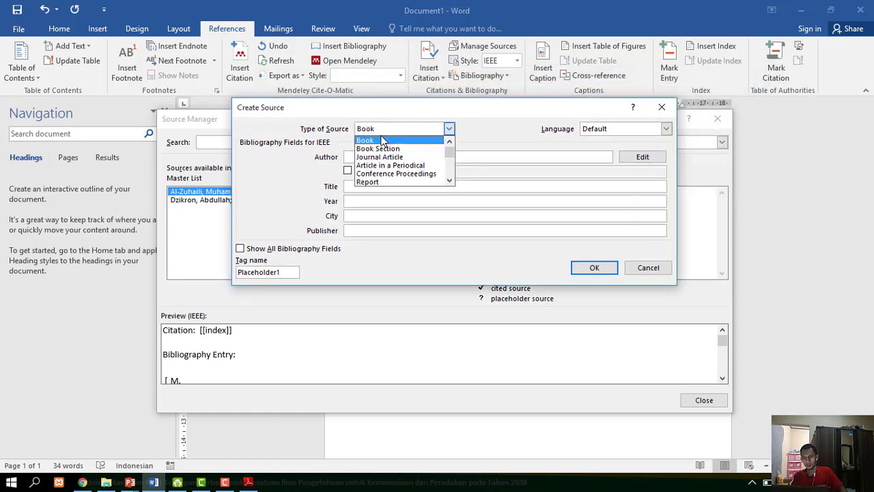
{"action": "scroll", "coordinate": [406, 159], "scroll_direction": "down", "scroll_amount": 3}
{"action": "scroll", "coordinate": [408, 161], "scroll_direction": "down", "scroll_amount": 1}
{"action": "scroll", "coordinate": [410, 159], "scroll_direction": "up", "scroll_amount": 4}
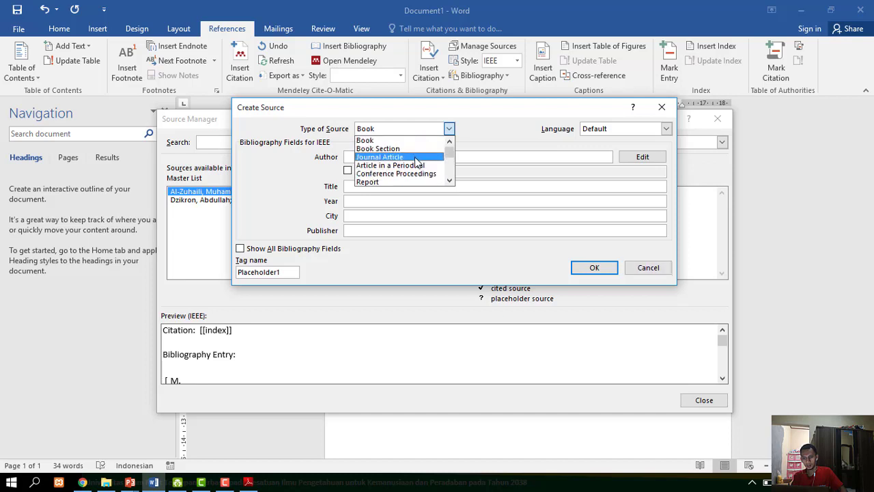
{"action": "left_click", "coordinate": [414, 157]}
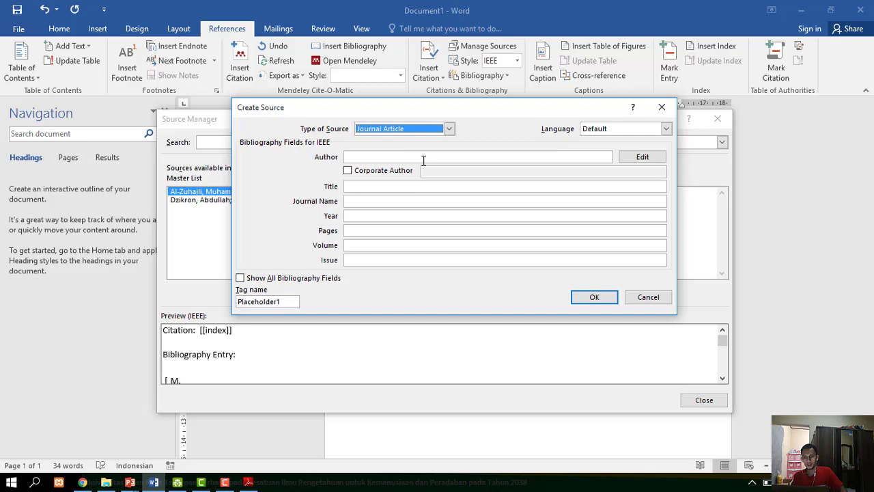
- Copy the first author's full name from page 1 of the article in Adobe Reader and return to the new source in Word
{"action": "left_click", "coordinate": [424, 160]}
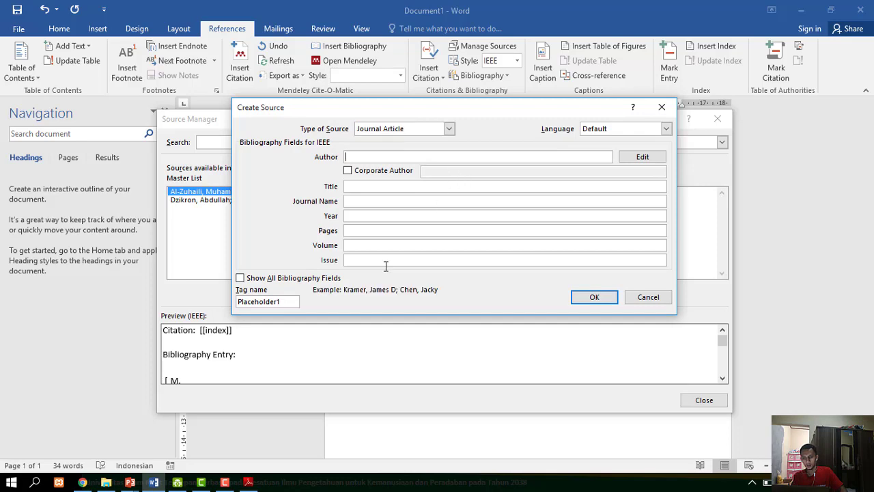
{"action": "left_click", "coordinate": [248, 482]}
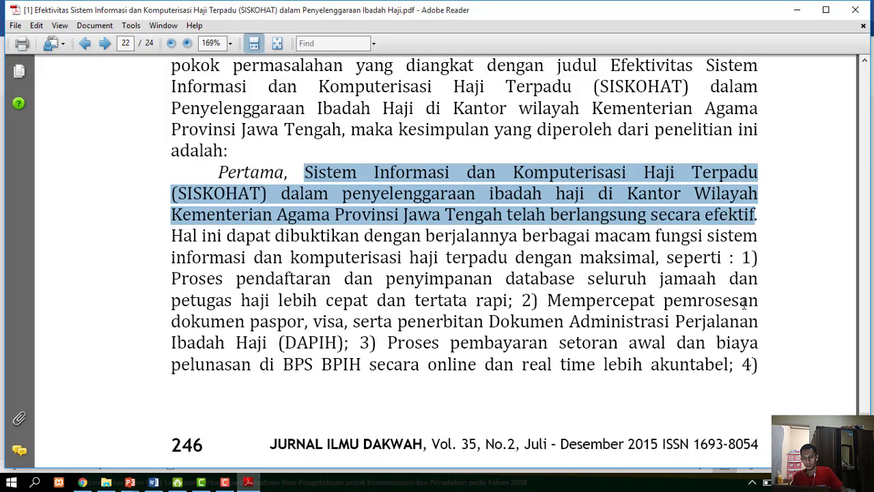
{"action": "left_click_drag", "start_coordinate": [859, 400], "coordinate": [862, 60]}
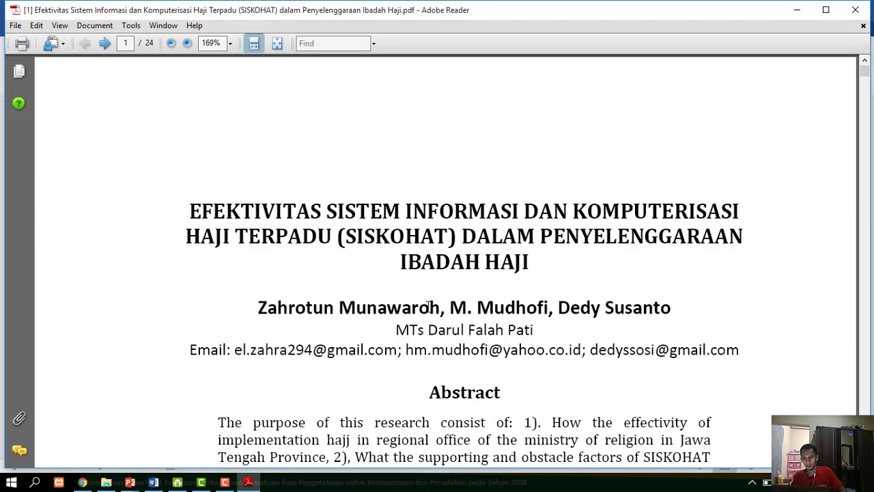
{"action": "left_click_drag", "start_coordinate": [445, 308], "coordinate": [302, 289]}
{"action": "right_click", "coordinate": [306, 308]}
{"action": "left_click", "coordinate": [326, 315]}
{"action": "key", "text": "alt+Tab"}
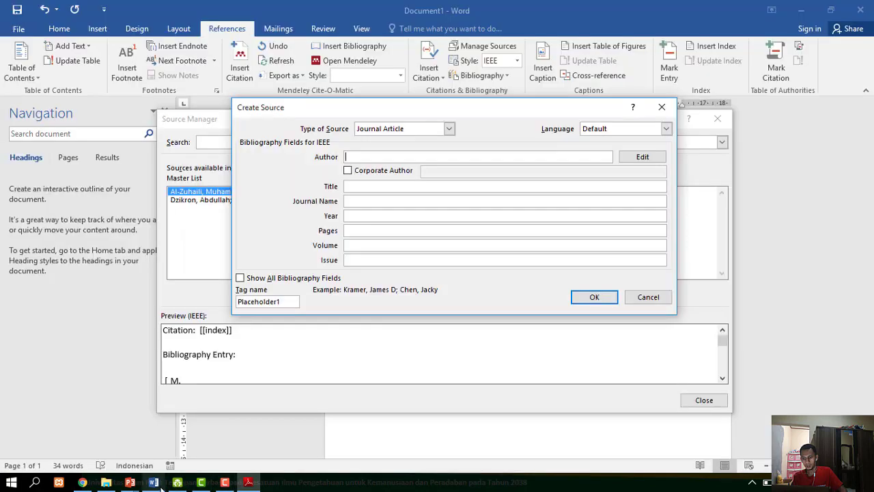
- Paste the first author's name into the author name editor and move the surname from the first-name to the last-name entry
{"action": "left_click", "coordinate": [640, 156]}
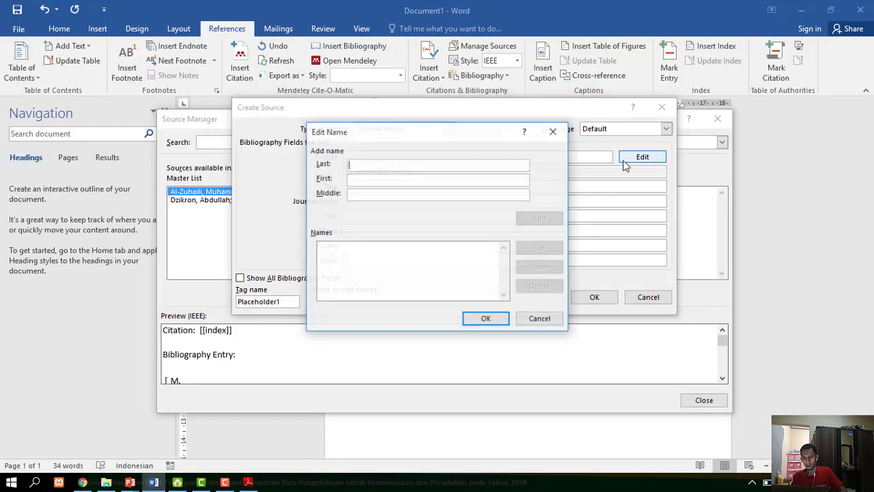
{"action": "left_click", "coordinate": [409, 179]}
{"action": "key", "text": "ctrl+v"}
{"action": "left_click_drag", "start_coordinate": [427, 181], "coordinate": [382, 180]}
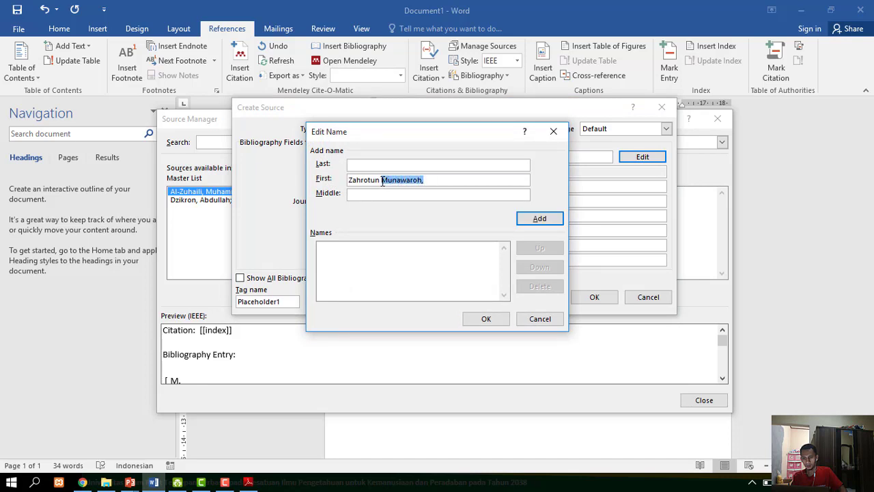
{"action": "key", "text": "BackSpace"}
{"action": "type", "text": "Munawaroh,"}
{"action": "left_click_drag", "start_coordinate": [432, 180], "coordinate": [380, 180]}
{"action": "key", "text": "ctrl+x"}
{"action": "key", "text": "ctrl+v"}
{"action": "left_click", "coordinate": [418, 178]}
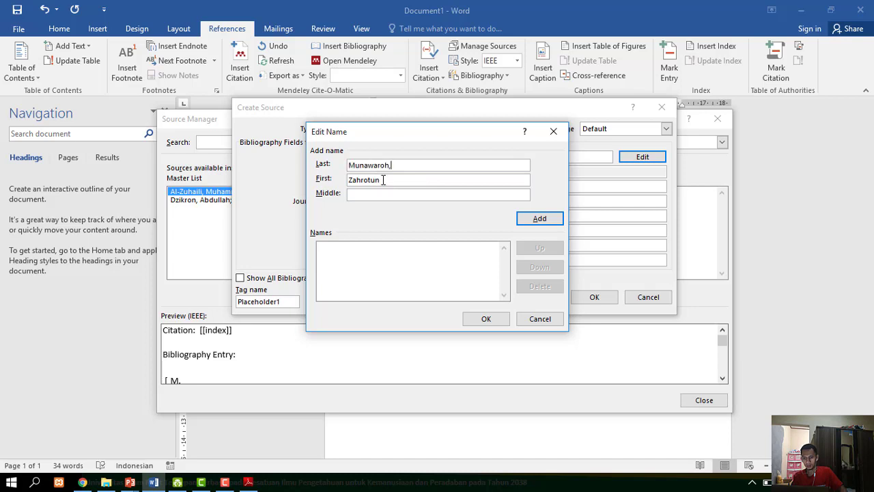
- Remove the trailing comma from the surname and add the first author to the source
{"action": "left_click", "coordinate": [429, 163]}
{"action": "key", "text": "BackSpace"}
{"action": "left_click", "coordinate": [553, 220]}
{"action": "left_click", "coordinate": [485, 319]}
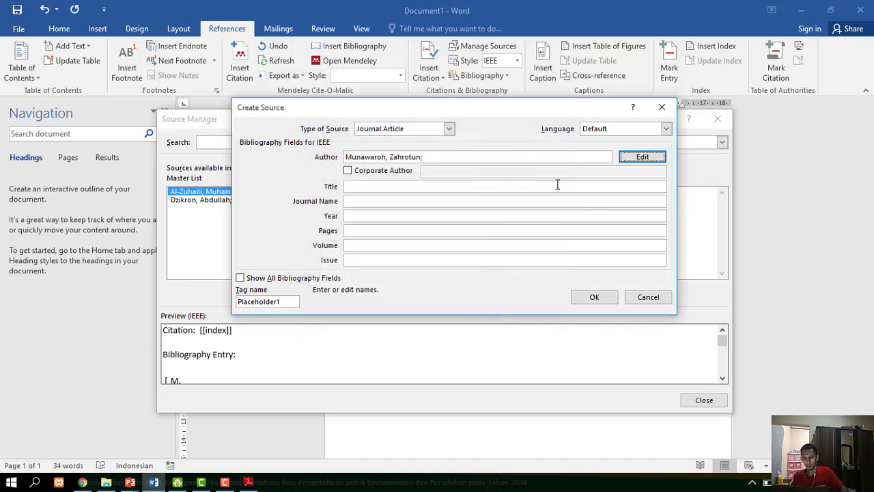
- Reopen the author name editor and copy the second author's full name from the article in Adobe Reader
{"action": "left_click", "coordinate": [632, 157]}
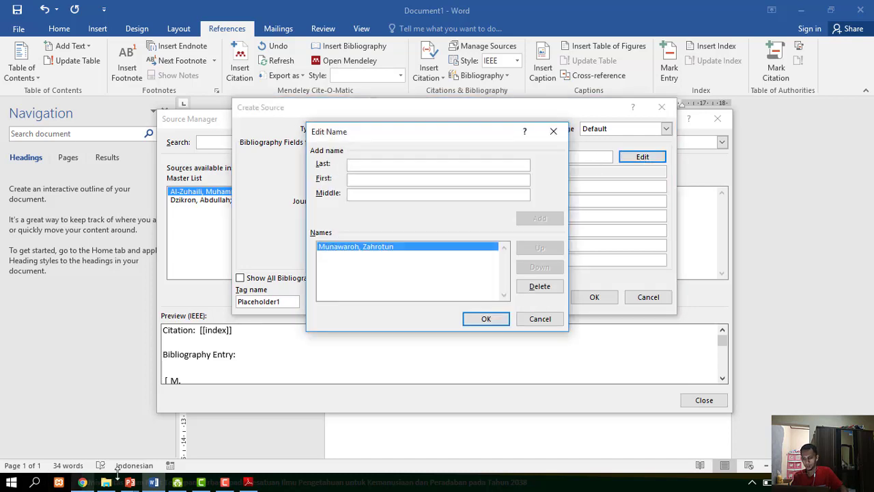
{"action": "left_click", "coordinate": [248, 482]}
{"action": "left_click_drag", "start_coordinate": [449, 311], "coordinate": [549, 310]}
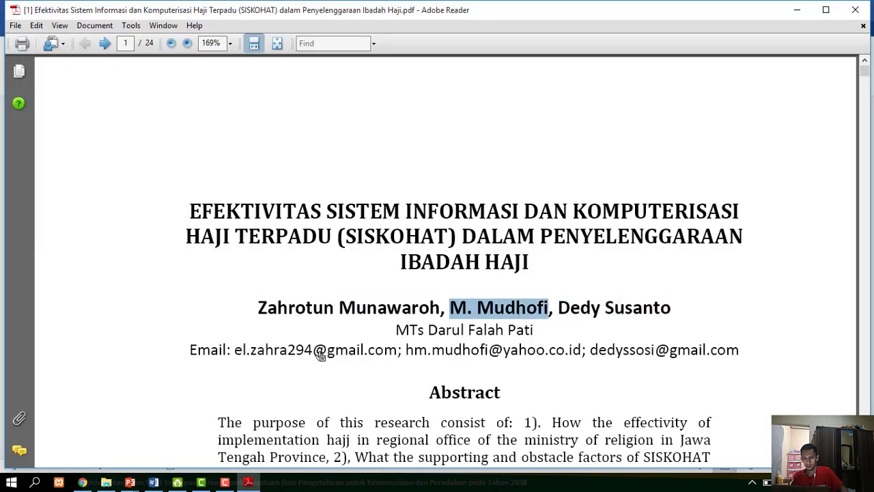
{"action": "left_click", "coordinate": [153, 482]}
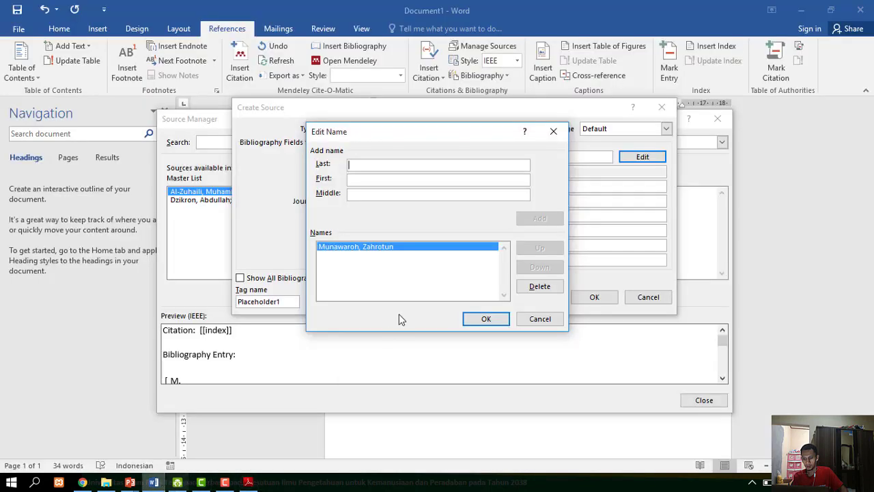
- Add the second author to the source, with the surname as last name and the initial as first name
{"action": "left_click", "coordinate": [431, 167]}
{"action": "key", "text": "ctrl+v"}
{"action": "left_click_drag", "start_coordinate": [393, 163], "coordinate": [358, 162]}
{"action": "key", "text": "ctrl+x"}
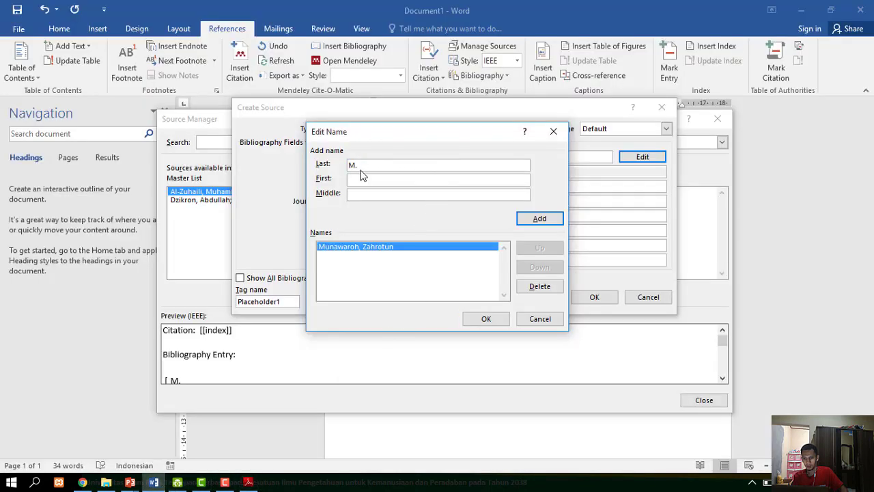
{"action": "key", "text": "BackSpace"}
{"action": "key", "text": "BackSpace"}
{"action": "key", "text": "BackSpace"}
{"action": "key", "text": "ctrl+v"}
{"action": "left_click", "coordinate": [360, 179]}
{"action": "type", "text": "M"}
{"action": "key", "text": "BackSpace"}
{"action": "type", "text": "M."}
{"action": "left_click", "coordinate": [485, 318]}
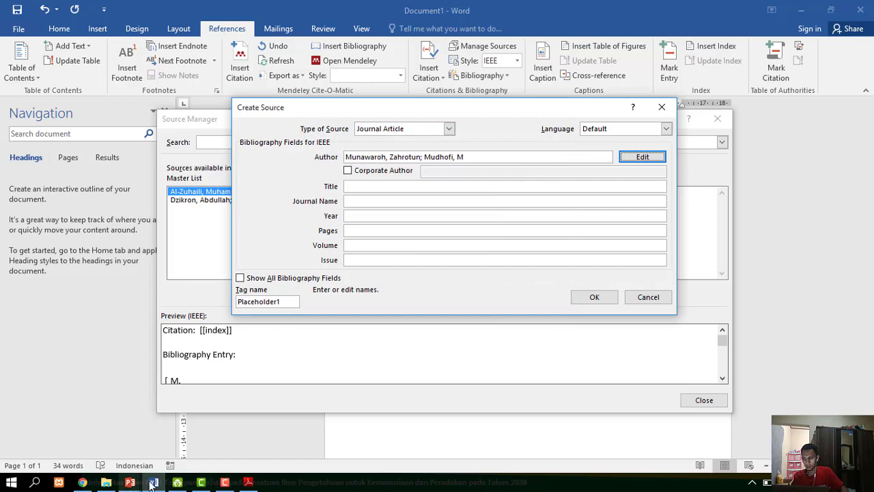
- Copy the third author's full name from the article in Adobe Reader and switch back to Word
{"action": "left_click", "coordinate": [248, 482]}
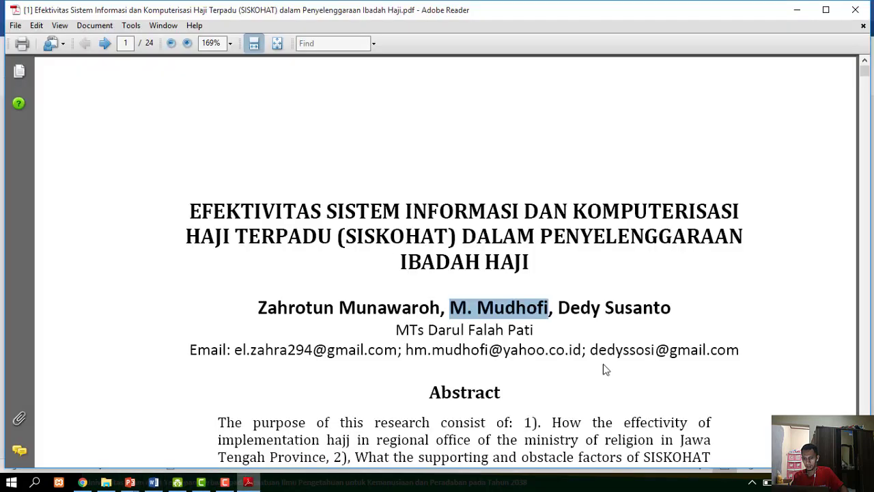
{"action": "left_click_drag", "start_coordinate": [671, 307], "coordinate": [582, 306]}
{"action": "right_click", "coordinate": [581, 304]}
{"action": "left_click", "coordinate": [613, 312]}
{"action": "left_click", "coordinate": [154, 482]}
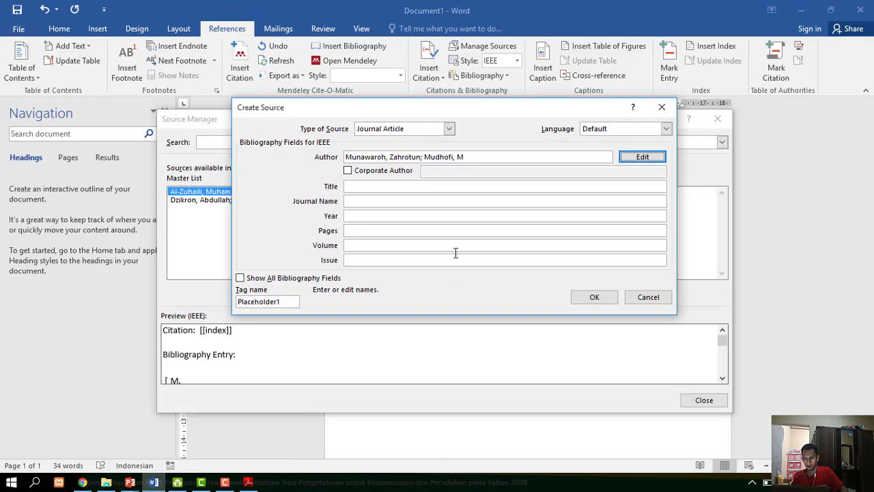
- Add the third author to the source's author list with separate last and first names
{"action": "left_click", "coordinate": [628, 156]}
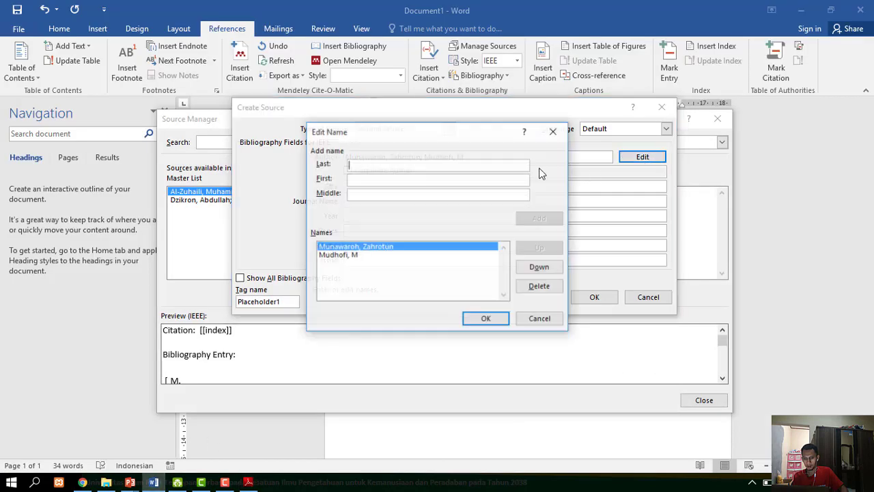
{"action": "key", "text": "ctrl+v"}
{"action": "left_click_drag", "start_coordinate": [369, 165], "coordinate": [317, 165]}
{"action": "key", "text": "BackSpace"}
{"action": "left_click", "coordinate": [358, 177]}
{"action": "type", "text": "Dedy"}
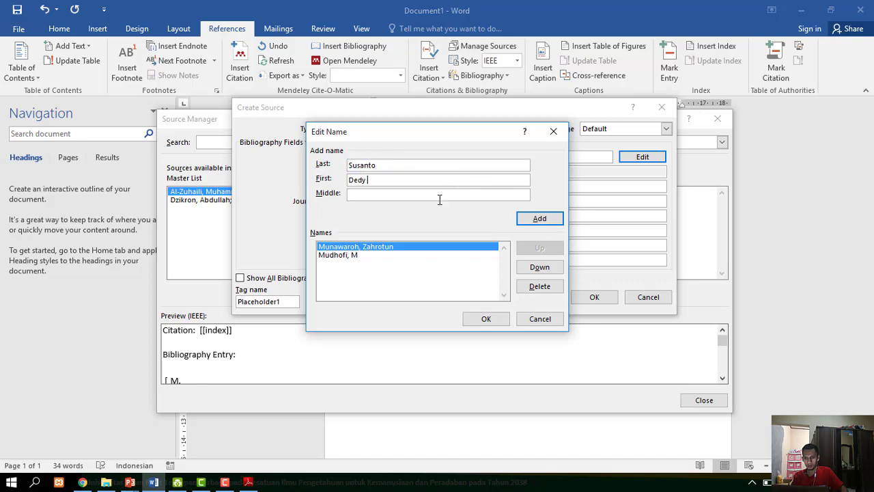
{"action": "left_click", "coordinate": [485, 319]}
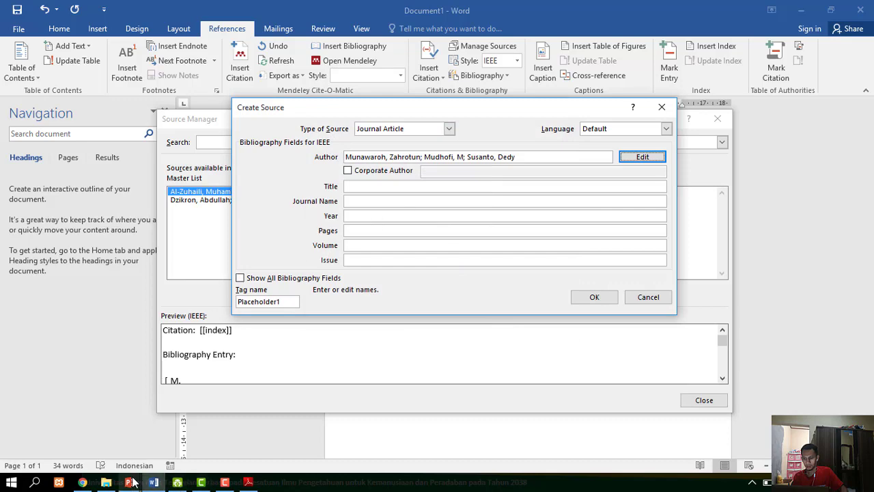
- Copy the article's title from Adobe Reader and paste "EFEKTIVITAS SISTEM INFORMASI DAN KOMPUTERISASI" as the source title in Word
{"action": "left_click", "coordinate": [248, 482]}
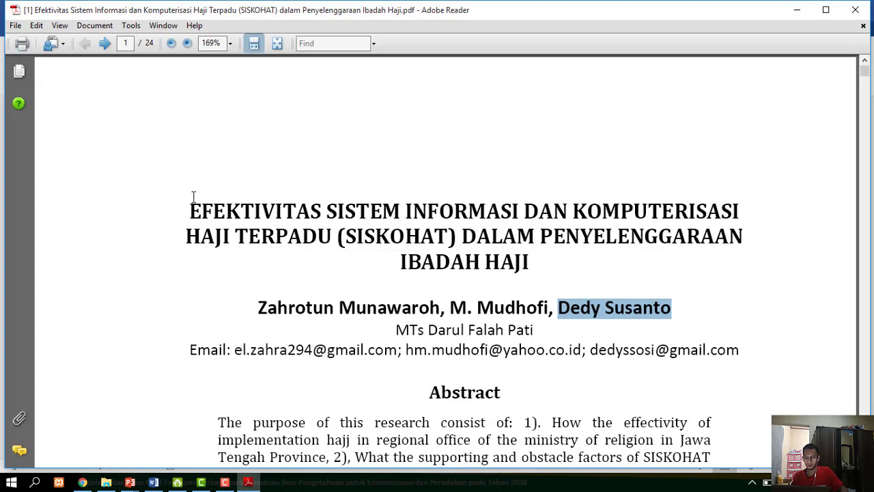
{"action": "left_click_drag", "start_coordinate": [192, 198], "coordinate": [508, 253]}
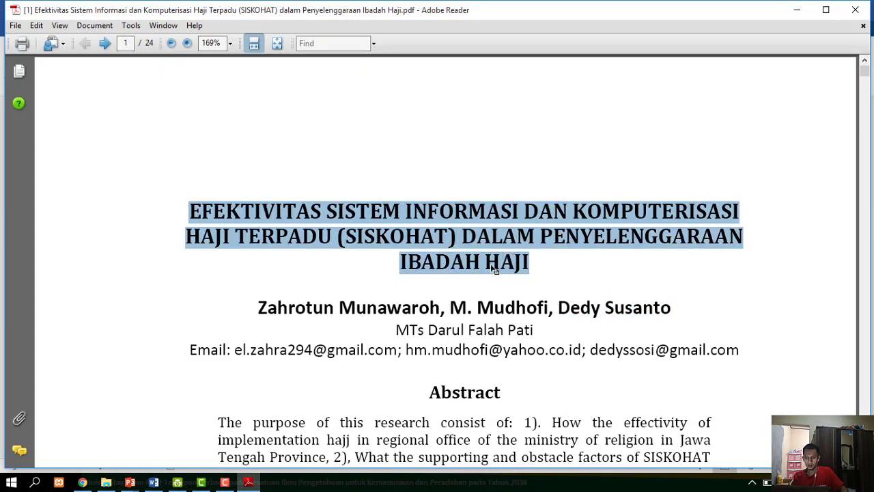
{"action": "right_click", "coordinate": [480, 244]}
{"action": "left_click", "coordinate": [492, 249]}
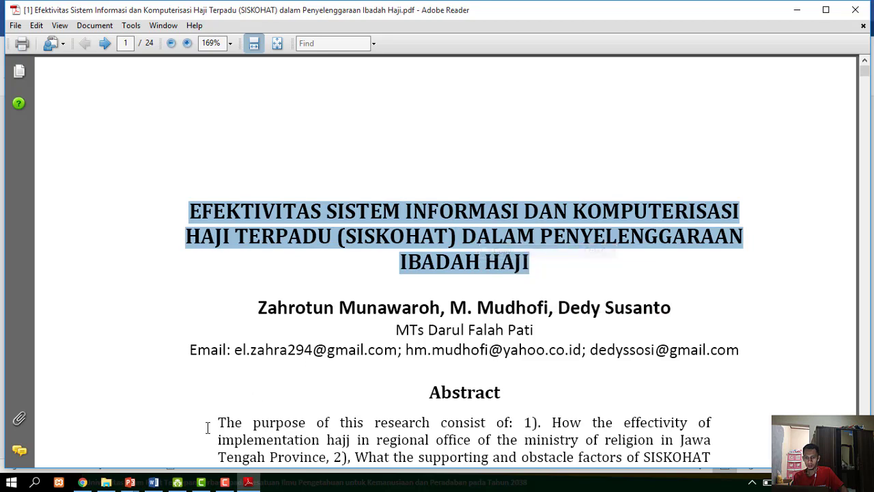
{"action": "left_click", "coordinate": [153, 481]}
{"action": "left_click", "coordinate": [421, 187]}
{"action": "key", "text": "ctrl+v"}
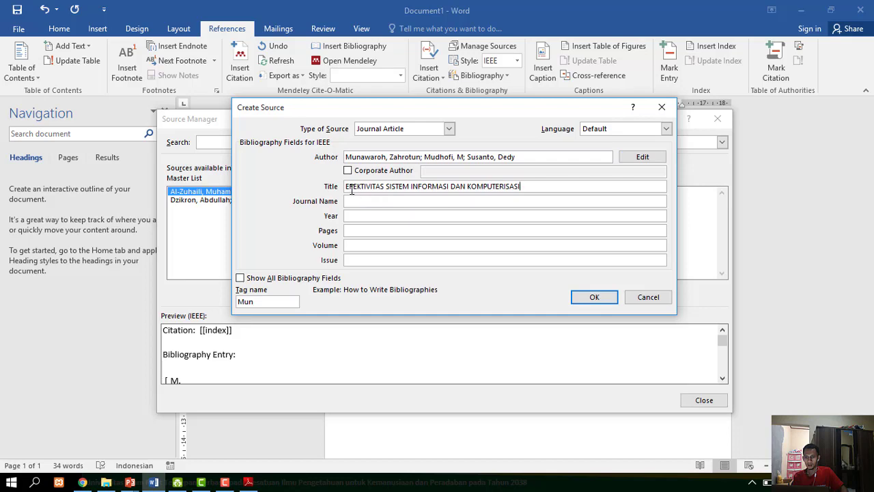
- Copy the rest of the title from the article and append "HAJI TERPADU (SISKOHAT) DALAM PENYELENGGARAAN" to the source title in Word
{"action": "left_click", "coordinate": [249, 482]}
{"action": "left_click_drag", "start_coordinate": [530, 265], "coordinate": [214, 236]}
{"action": "right_click", "coordinate": [214, 235]}
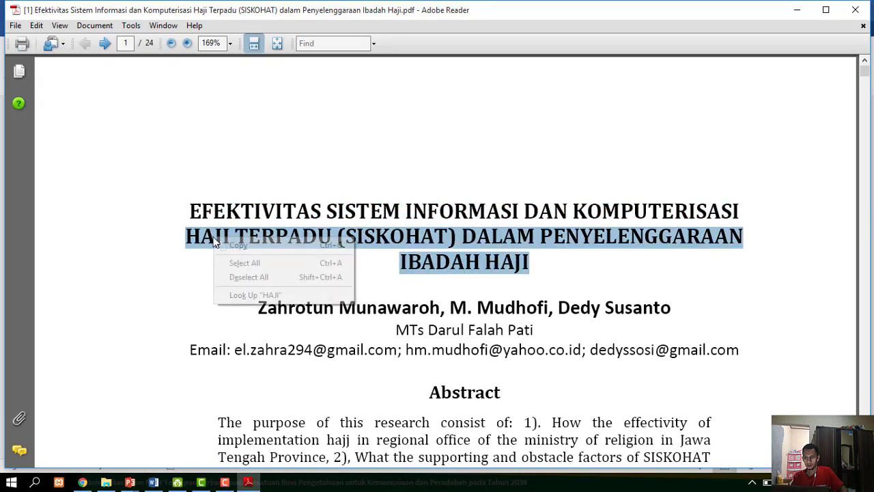
{"action": "left_click", "coordinate": [236, 246]}
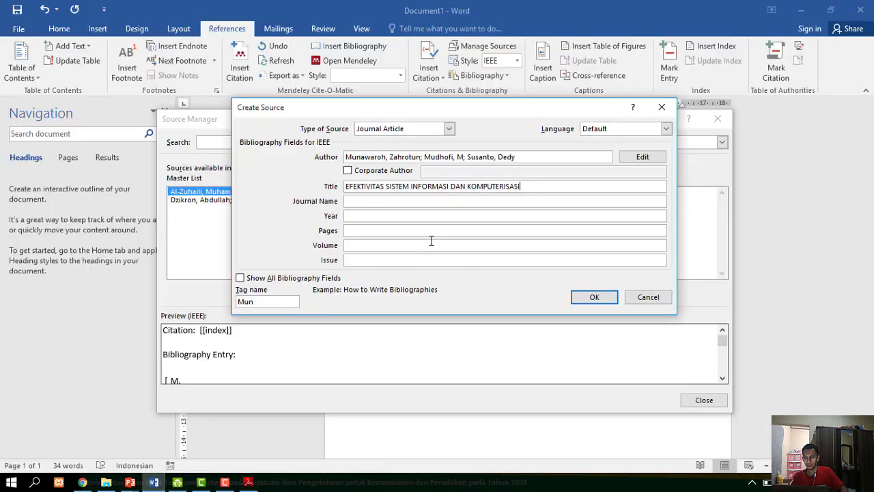
{"action": "left_click", "coordinate": [154, 482]}
{"action": "key", "text": "ctrl+v"}
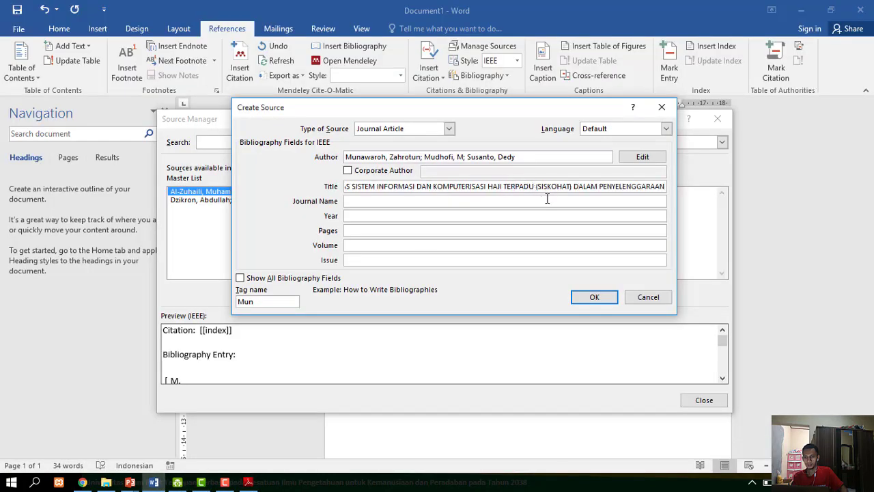
- Copy "JURNAL ILMU DAKWAH" from the article's page 2 footer in Adobe Reader and paste it as the source's journal name in Word
{"action": "left_click", "coordinate": [248, 482]}
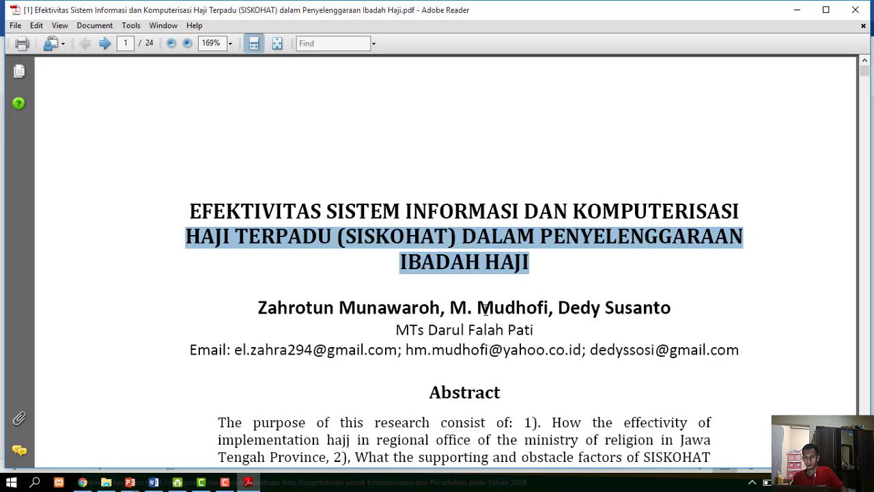
{"action": "scroll", "coordinate": [484, 309], "scroll_direction": "down", "scroll_amount": 5}
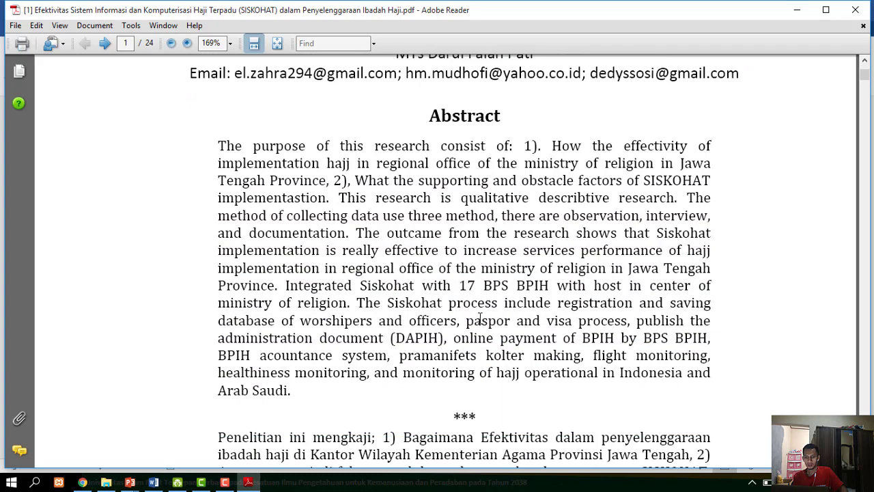
{"action": "scroll", "coordinate": [480, 319], "scroll_direction": "up", "scroll_amount": 3}
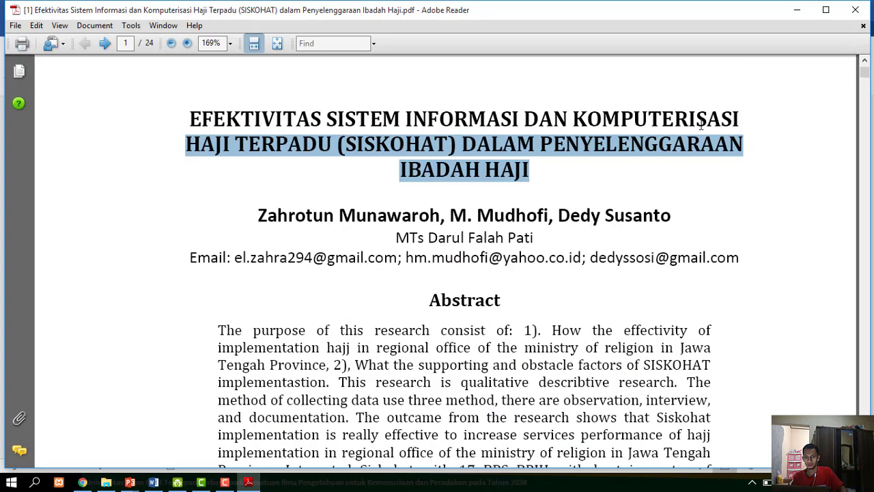
{"action": "scroll", "coordinate": [768, 152], "scroll_direction": "up", "scroll_amount": 2}
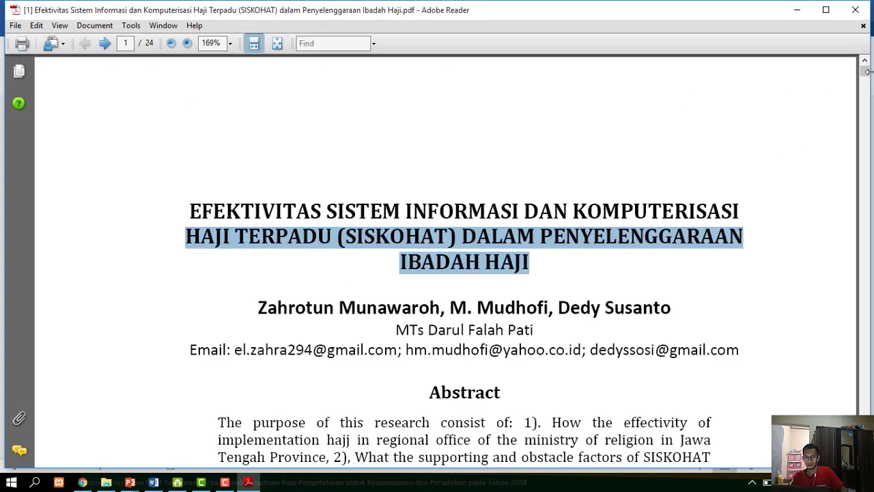
{"action": "left_click", "coordinate": [825, 9]}
{"action": "left_click_drag", "start_coordinate": [868, 65], "coordinate": [870, 98]}
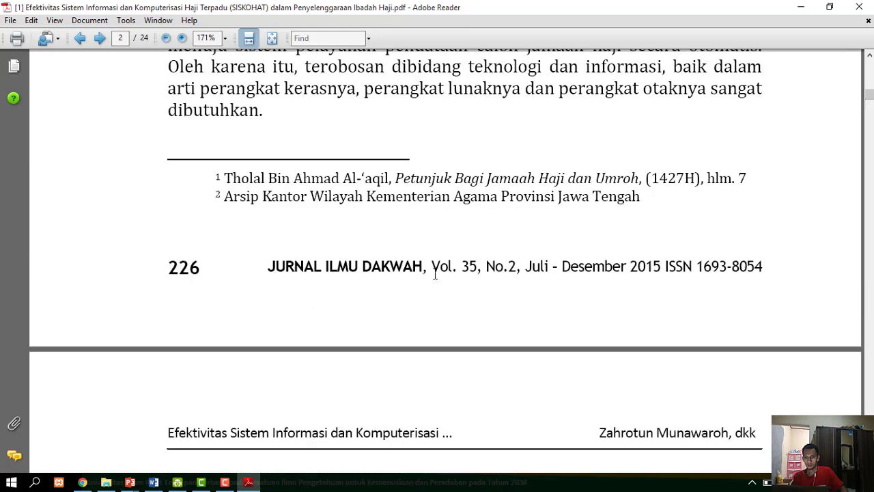
{"action": "left_click_drag", "start_coordinate": [426, 265], "coordinate": [289, 273]}
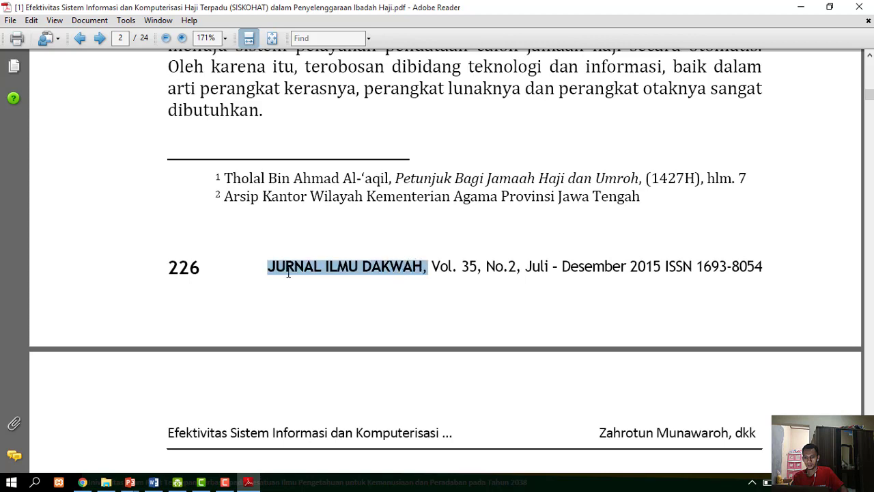
{"action": "right_click", "coordinate": [297, 270]}
{"action": "left_click", "coordinate": [318, 277]}
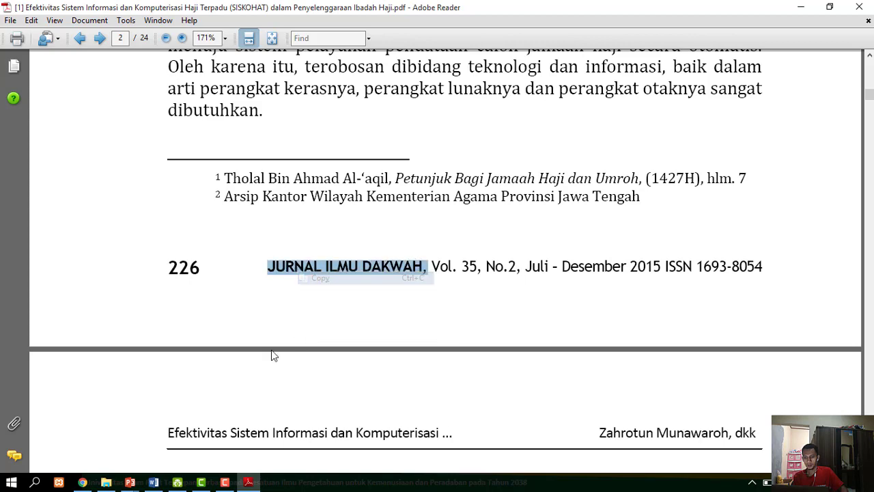
{"action": "left_click", "coordinate": [154, 484]}
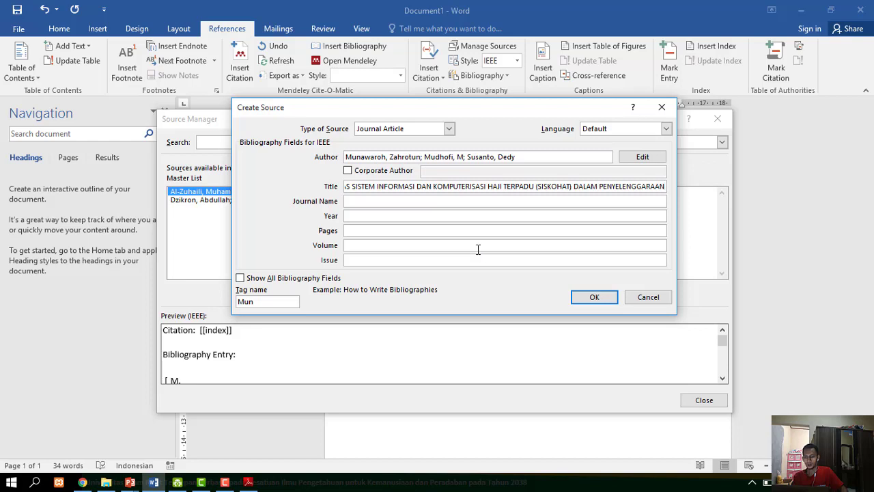
{"action": "left_click", "coordinate": [470, 202]}
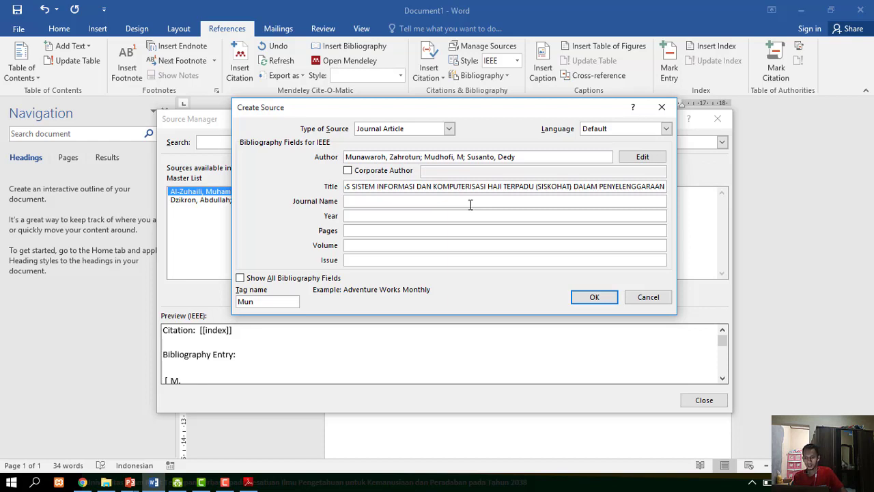
{"action": "key", "text": "ctrl+v"}
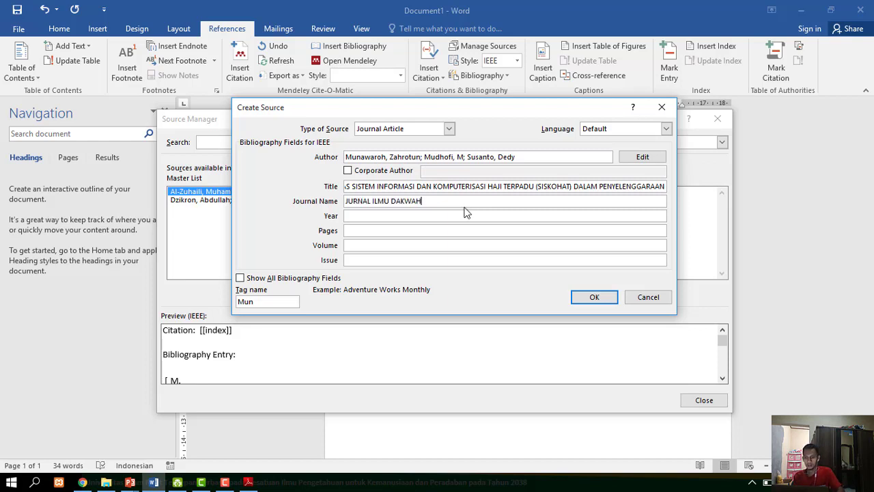
- Set the source's year to 2015, as given in the article's footer in Adobe Reader, and its pages to 14 in Word
{"action": "type", "text": "H"}
{"action": "left_click", "coordinate": [257, 485]}
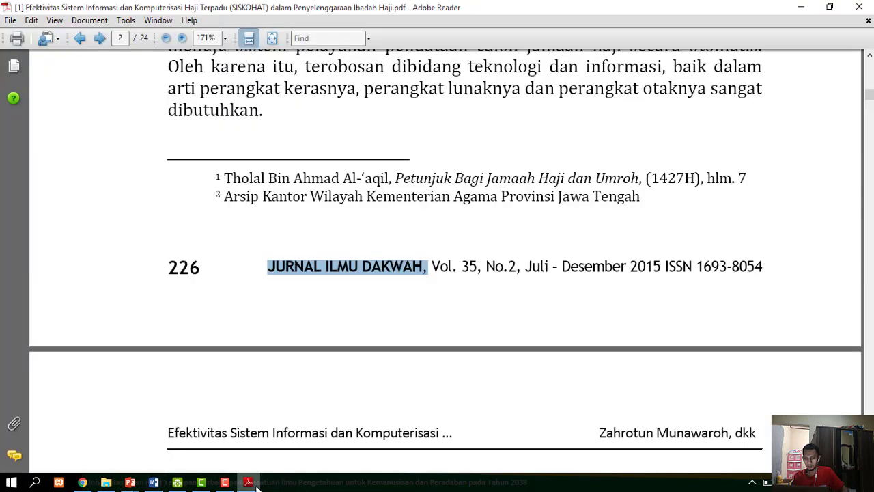
{"action": "left_click", "coordinate": [153, 482]}
{"action": "left_click", "coordinate": [437, 215]}
{"action": "type", "text": "2015"}
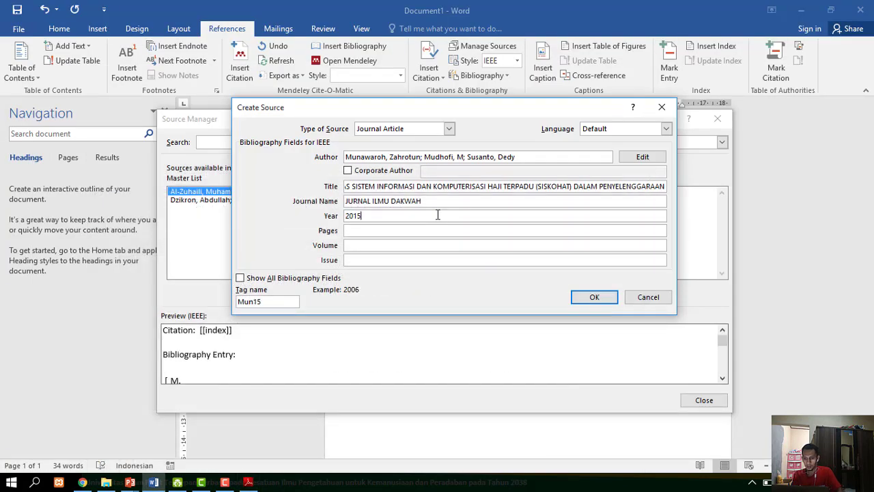
{"action": "left_click", "coordinate": [415, 231]}
{"action": "type", "text": "14"}
- Look up the volume in the article's footer in Adobe Reader and set the source's volume to 35 in Word
{"action": "left_click", "coordinate": [248, 483]}
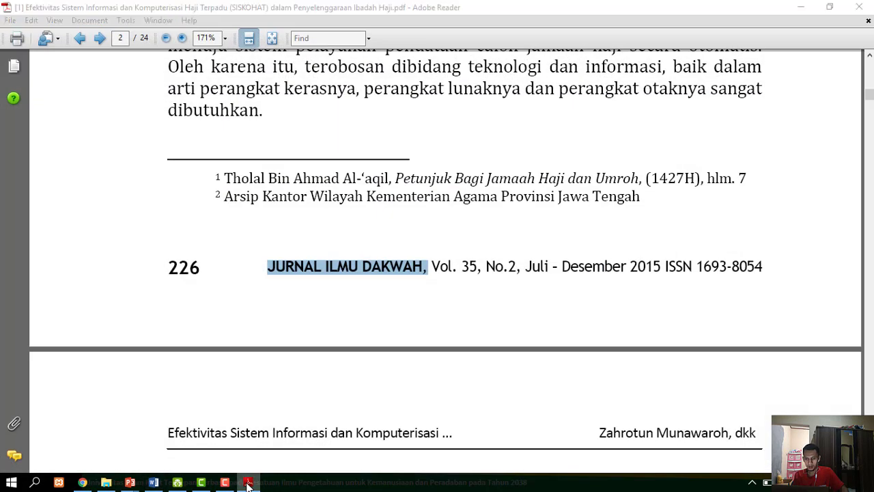
{"action": "left_click", "coordinate": [248, 484]}
{"action": "left_click", "coordinate": [412, 243]}
{"action": "type", "text": "34"}
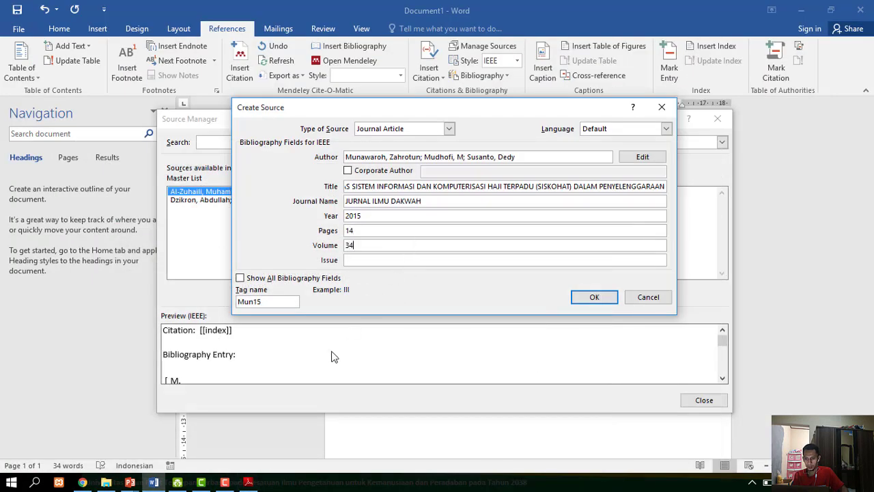
{"action": "key", "text": "BackSpace"}
{"action": "type", "text": "5"}
- Recheck the article's footer in Adobe Reader and enter "Prodi Manajemen Dakwah UIN Walisongo" as the source's issue in Word
{"action": "left_click", "coordinate": [250, 483]}
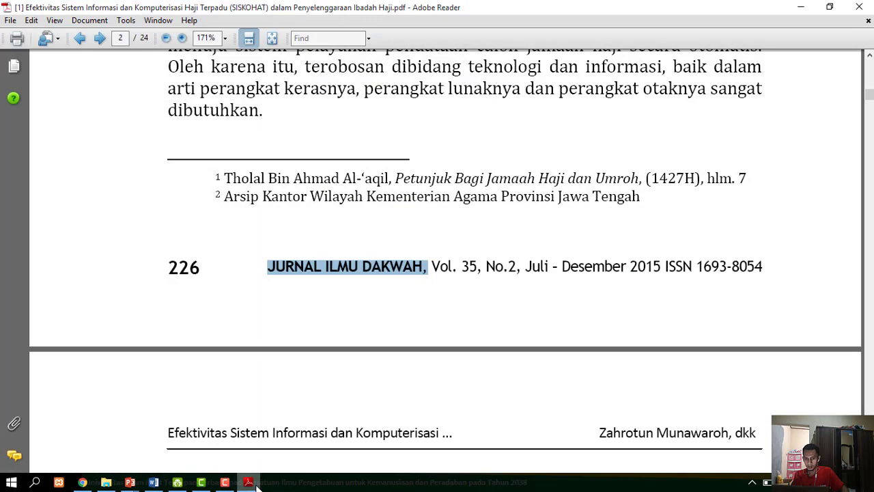
{"action": "left_click", "coordinate": [256, 484]}
{"action": "left_click", "coordinate": [433, 200]}
{"action": "left_click_drag", "start_coordinate": [433, 200], "coordinate": [339, 197]}
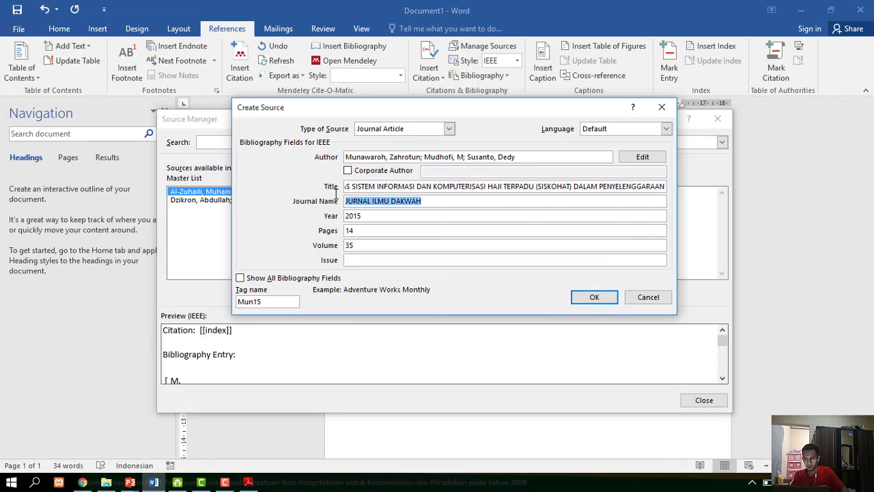
{"action": "left_click", "coordinate": [354, 260]}
{"action": "type", "text": "1"}
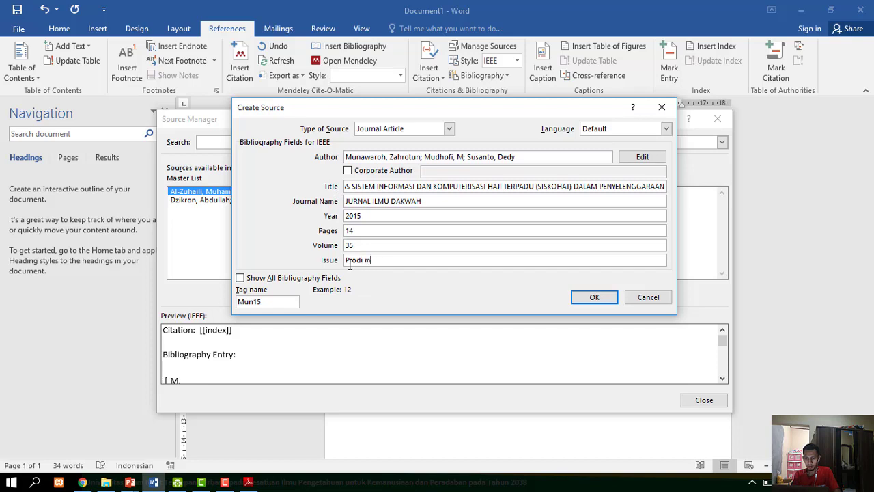
{"action": "type", "text": "rodi Manajemen Dakwah U"}
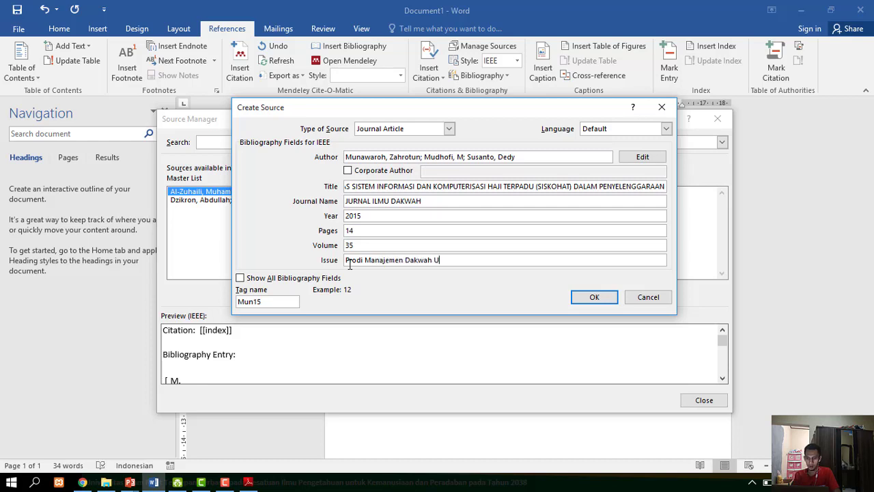
{"action": "key", "text": "BackSpace"}
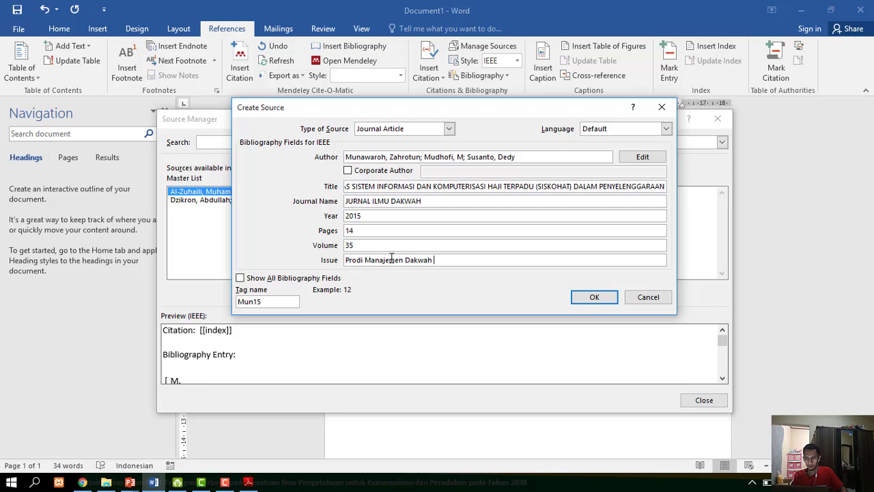
{"action": "type", "text": "Walisong"}
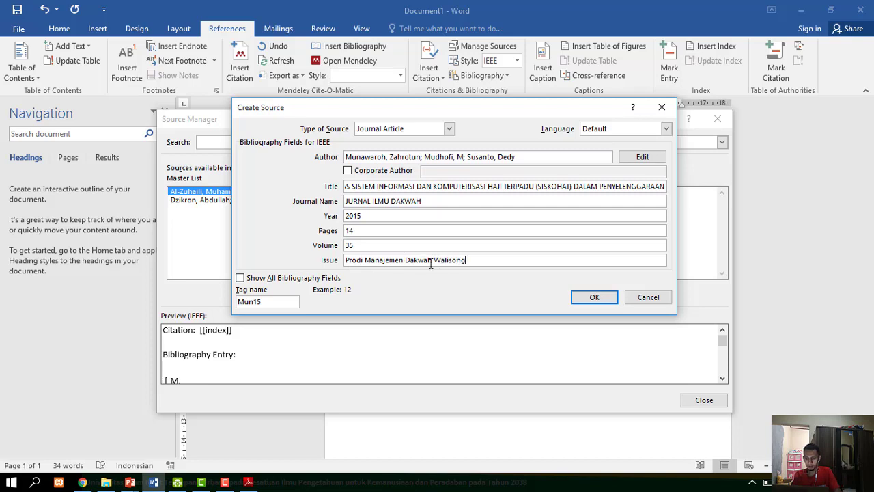
{"action": "type", "text": "oUIN"}
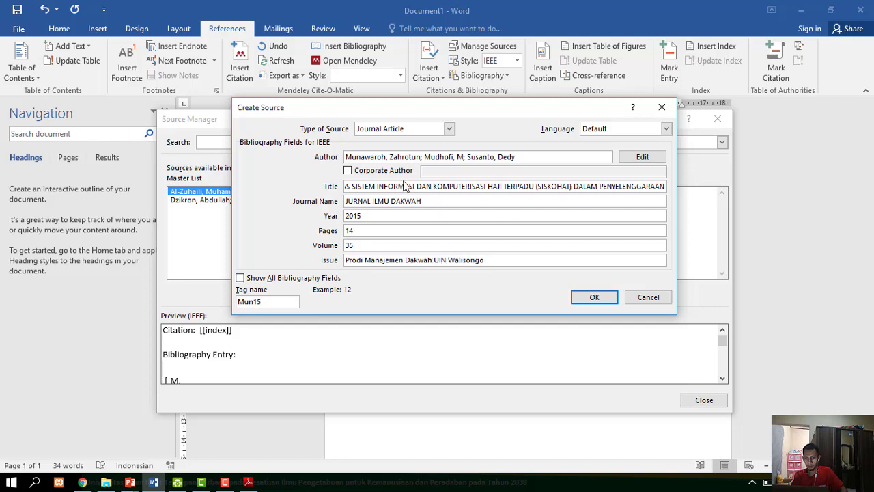
- Save the new source and insert its citation after the quoted sentence ending in "secara efektif."
{"action": "left_click", "coordinate": [594, 298]}
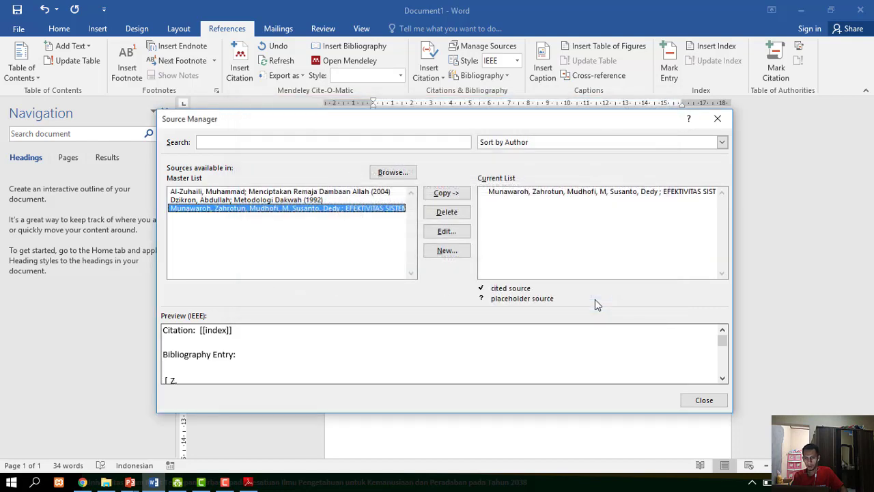
{"action": "left_click", "coordinate": [694, 399]}
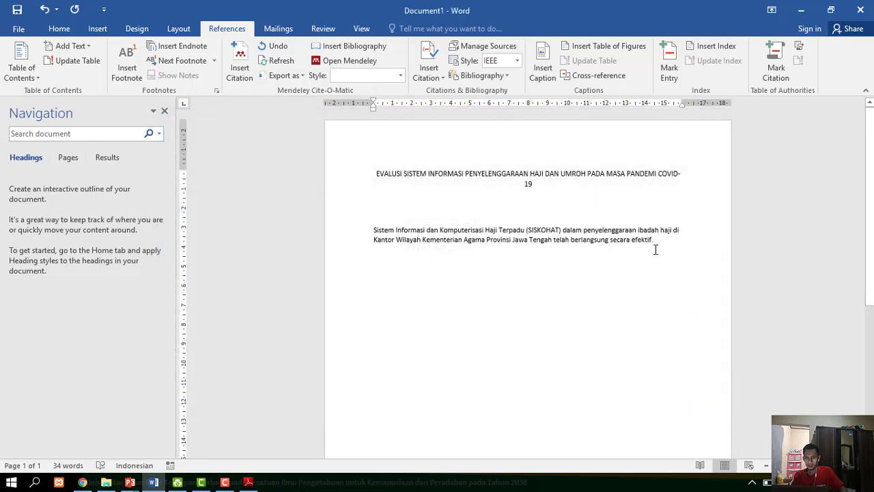
{"action": "left_click", "coordinate": [443, 79]}
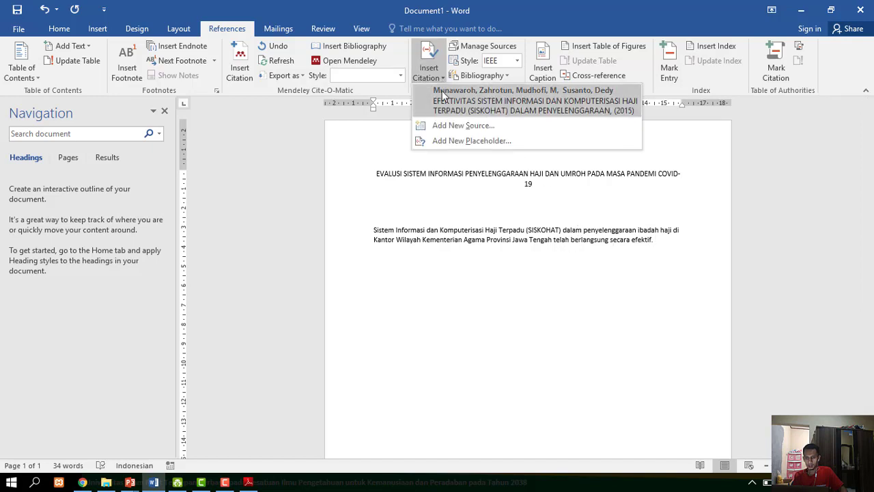
{"action": "left_click", "coordinate": [443, 95]}
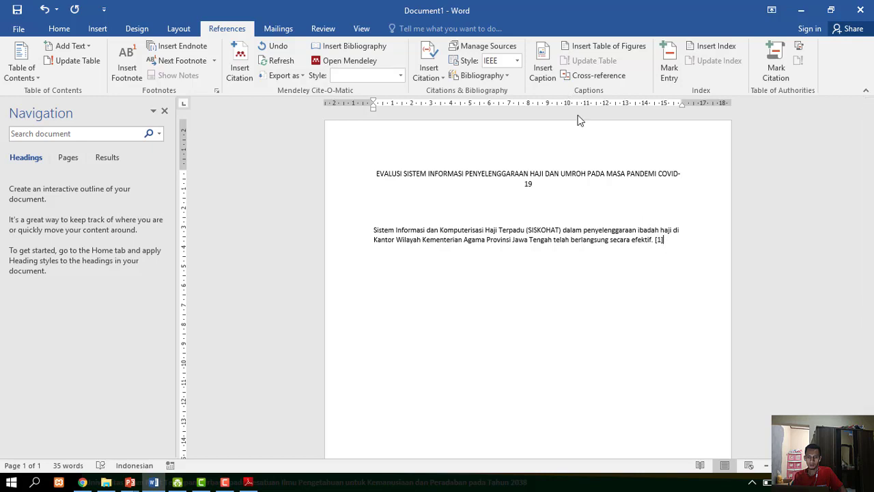
- Change the document's citation style to APA and place the cursor after the citation
{"action": "left_click", "coordinate": [517, 60]}
{"action": "left_click", "coordinate": [506, 78]}
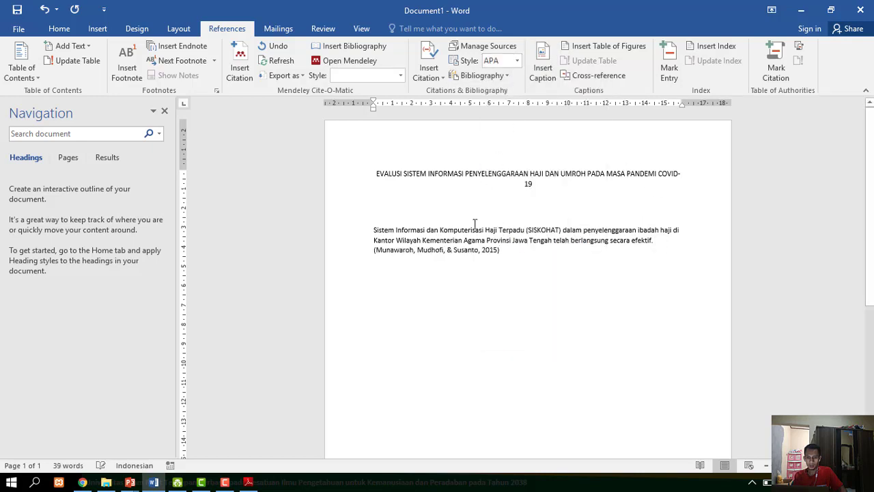
{"action": "left_click", "coordinate": [510, 252]}
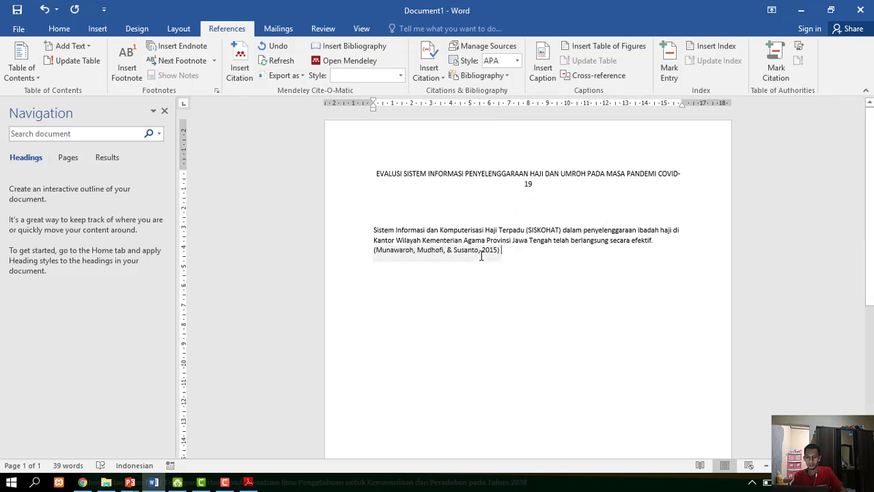
- Open "[2] IMPLEMENTASI TEKNOLOGI INFORMASI MENGGUNAKAN HUMAN.pdf" and copy its Abstrak passage from "Kriteria yang dapat digunakan" to "empati dan kepastian"
{"action": "left_click", "coordinate": [106, 482]}
{"action": "double_click", "coordinate": [377, 318]}
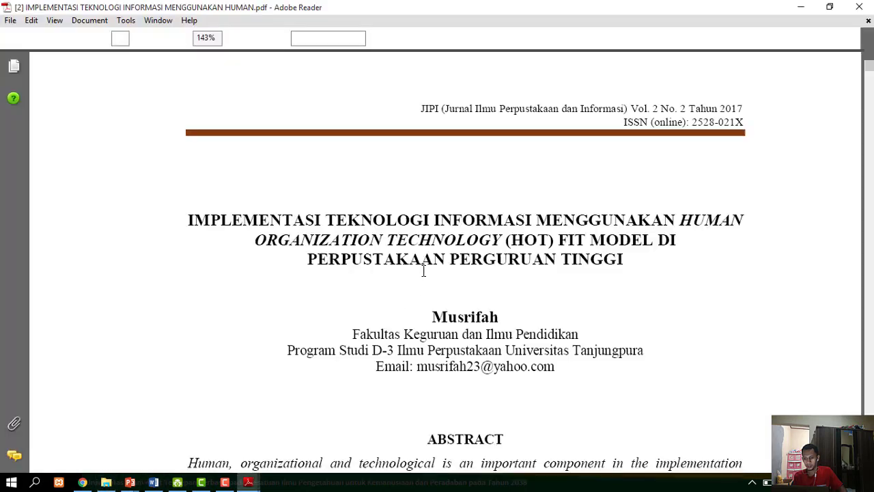
{"action": "scroll", "coordinate": [499, 204], "scroll_direction": "down", "scroll_amount": 10}
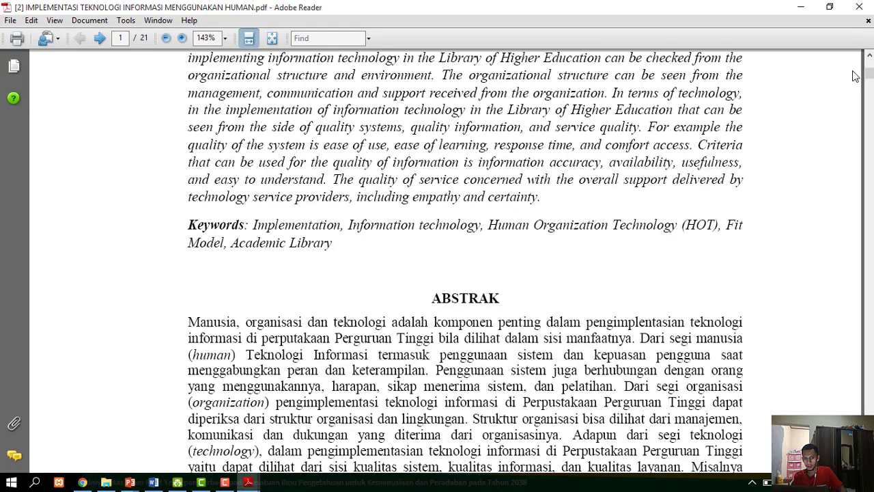
{"action": "mouse_move", "coordinate": [871, 73]}
{"action": "left_mouse_down"}
{"action": "mouse_move", "coordinate": [871, 339]}
{"action": "mouse_move", "coordinate": [871, 66]}
{"action": "left_mouse_up"}
{"action": "scroll", "coordinate": [872, 67], "scroll_direction": "up", "scroll_amount": 10}
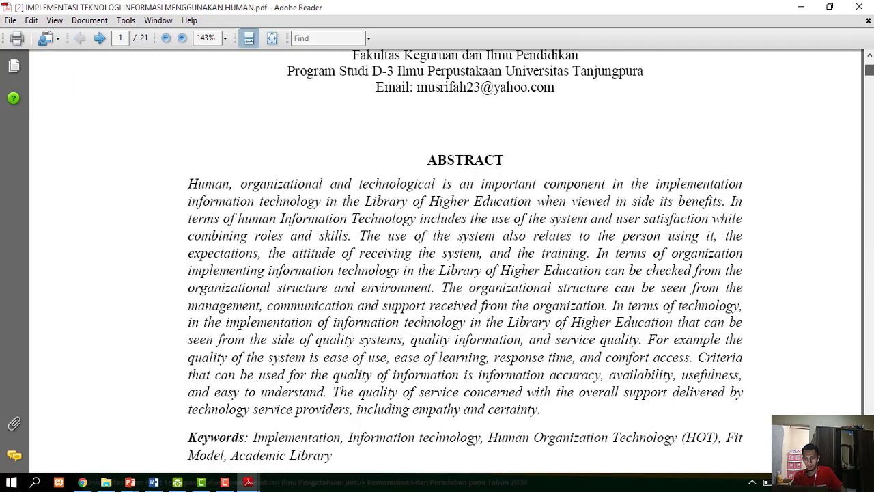
{"action": "scroll", "coordinate": [175, 194], "scroll_direction": "down", "scroll_amount": 10}
{"action": "scroll", "coordinate": [175, 194], "scroll_direction": "up", "scroll_amount": 2}
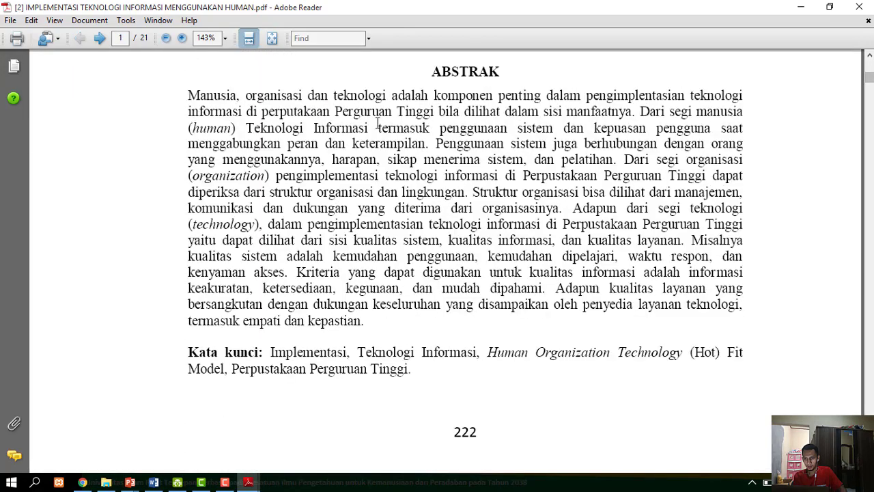
{"action": "scroll", "coordinate": [176, 194], "scroll_direction": "up", "scroll_amount": 2}
{"action": "left_click_drag", "start_coordinate": [300, 334], "coordinate": [363, 382]}
{"action": "right_click", "coordinate": [339, 383]}
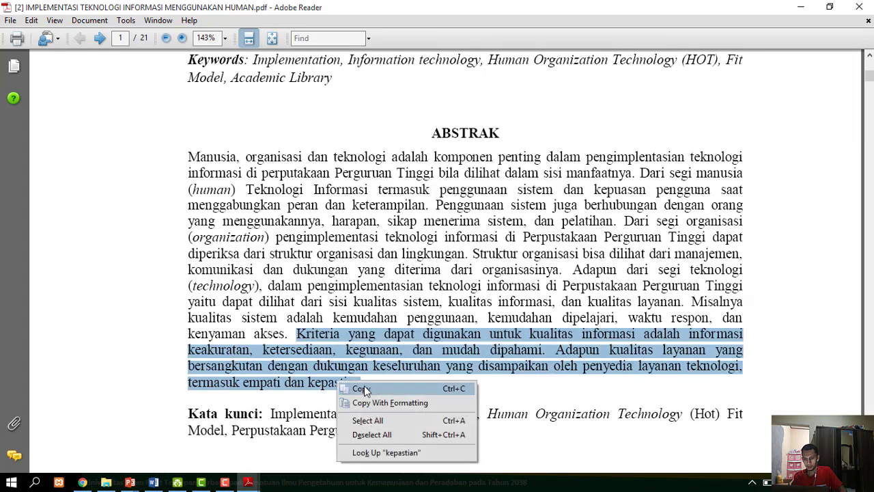
{"action": "left_click", "coordinate": [361, 388]}
- Paste the copied passage after the citation in the Word document and end it with a period
{"action": "left_click", "coordinate": [153, 482]}
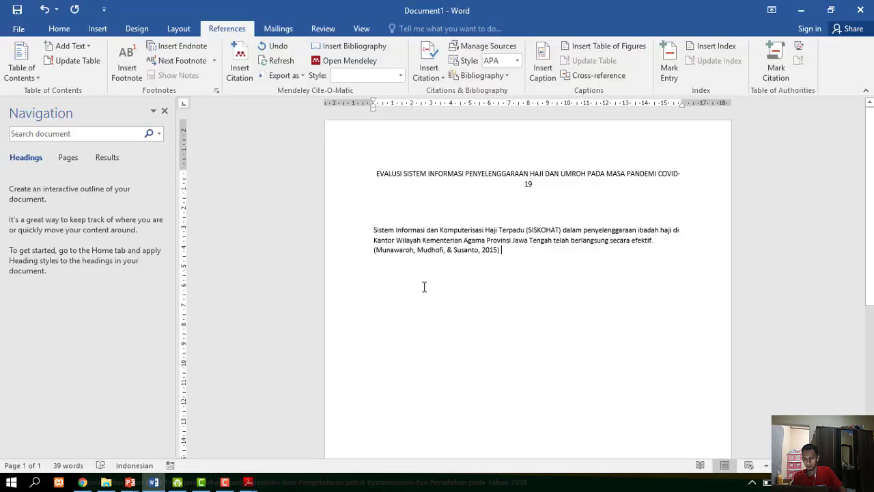
{"action": "left_click", "coordinate": [533, 249]}
{"action": "key", "text": "ctrl+v"}
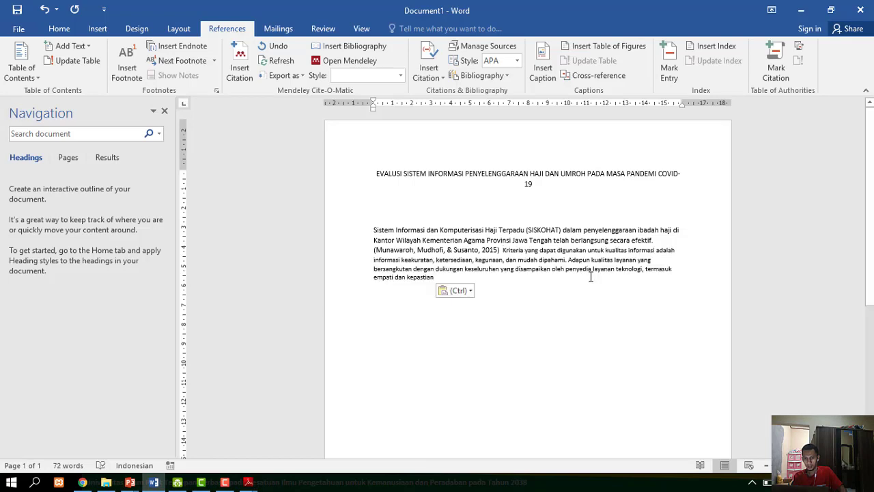
{"action": "key", "text": "Delete"}
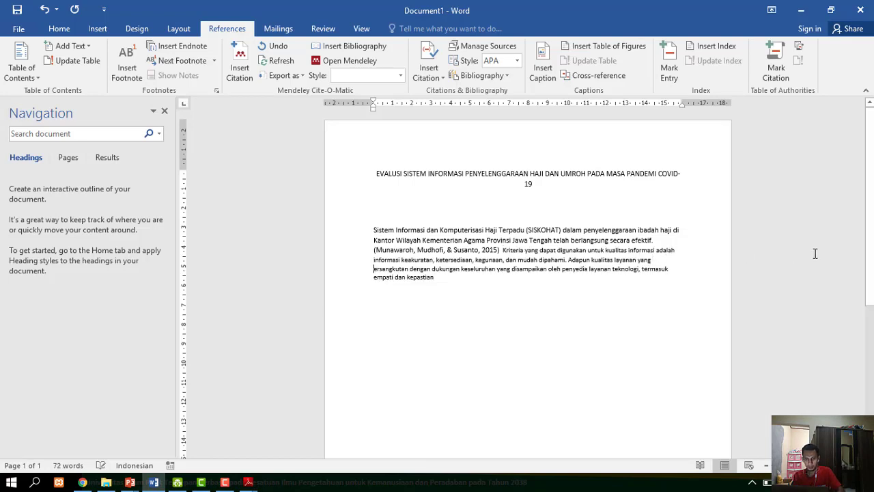
{"action": "left_click", "coordinate": [537, 283]}
{"action": "type", "text": "."}
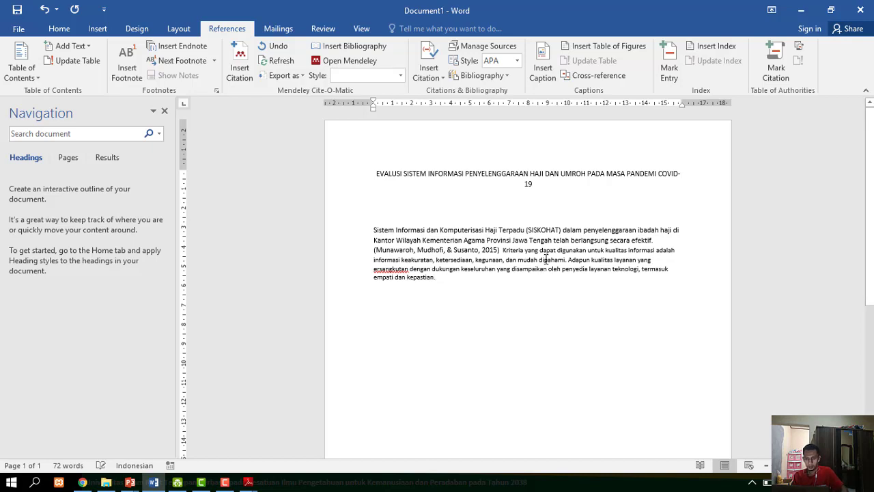
- Start a new source of type Journal Article in the Source Manager
{"action": "left_click", "coordinate": [482, 45]}
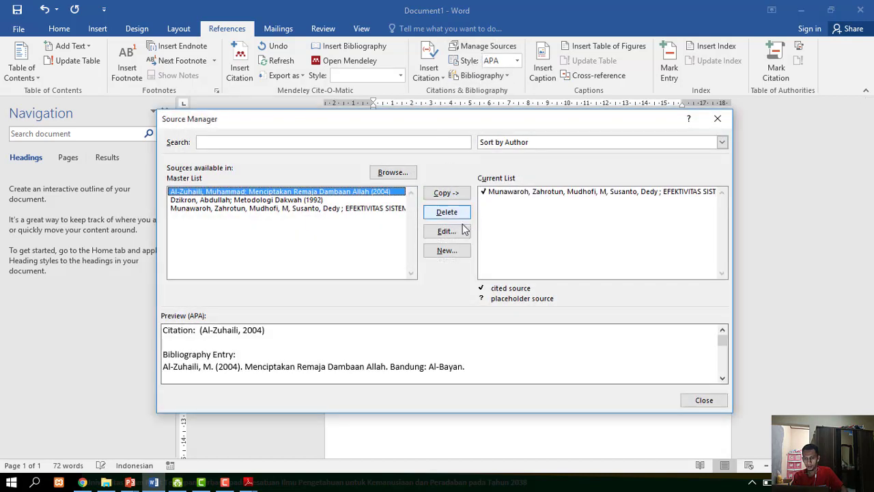
{"action": "left_click", "coordinate": [447, 250]}
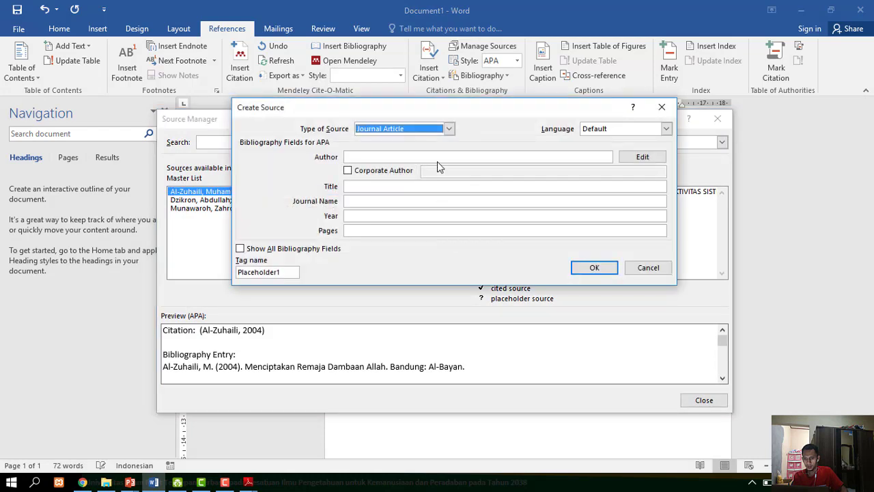
{"action": "left_click", "coordinate": [449, 130]}
{"action": "left_click", "coordinate": [449, 129]}
- Copy the second article's full title, beginning "IMPLEMENTASI TEKNOLOGI INFORMASI MENGGUNAKAN HUMAN ORGANIZATION TECHNOLOGY", from Adobe Reader and paste it as the new source's title in Word
{"action": "left_click", "coordinate": [249, 482]}
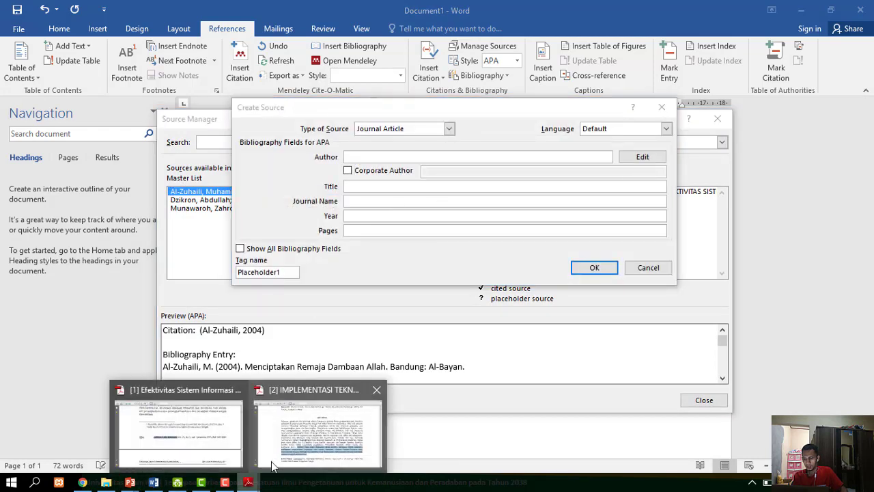
{"action": "left_click", "coordinate": [299, 438]}
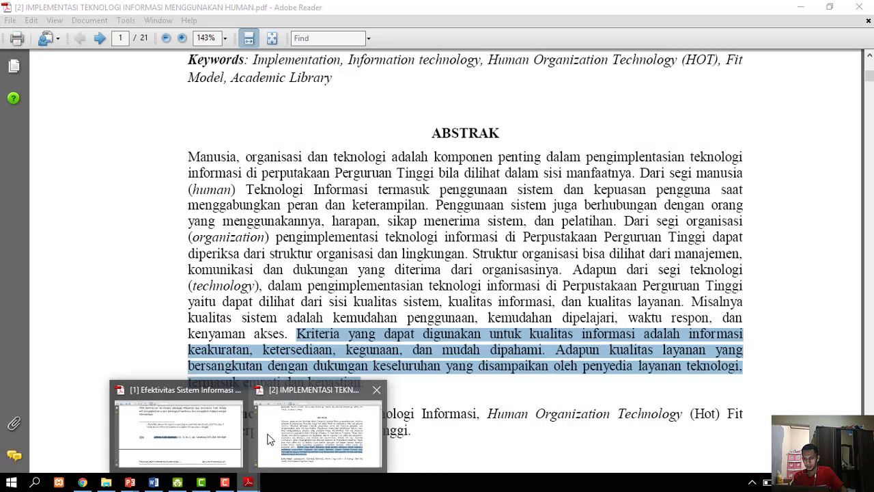
{"action": "left_click", "coordinate": [298, 437]}
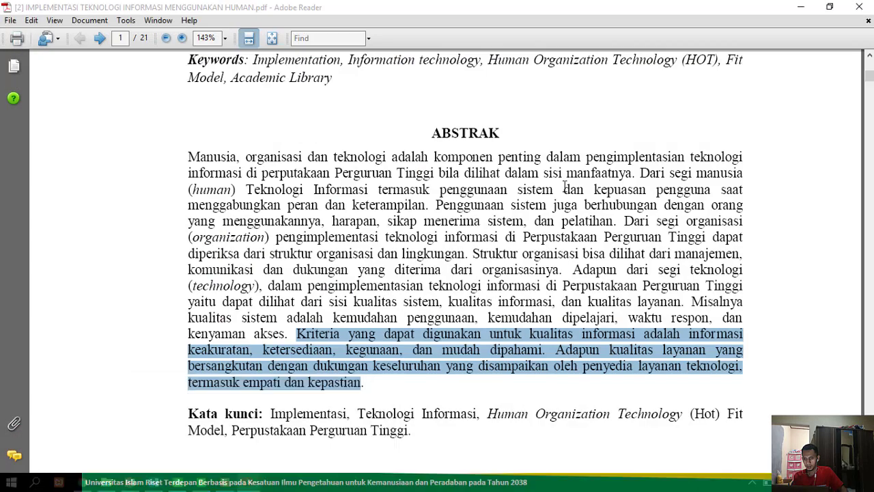
{"action": "scroll", "coordinate": [566, 185], "scroll_direction": "up", "scroll_amount": 3}
{"action": "scroll", "coordinate": [585, 209], "scroll_direction": "up", "scroll_amount": 6}
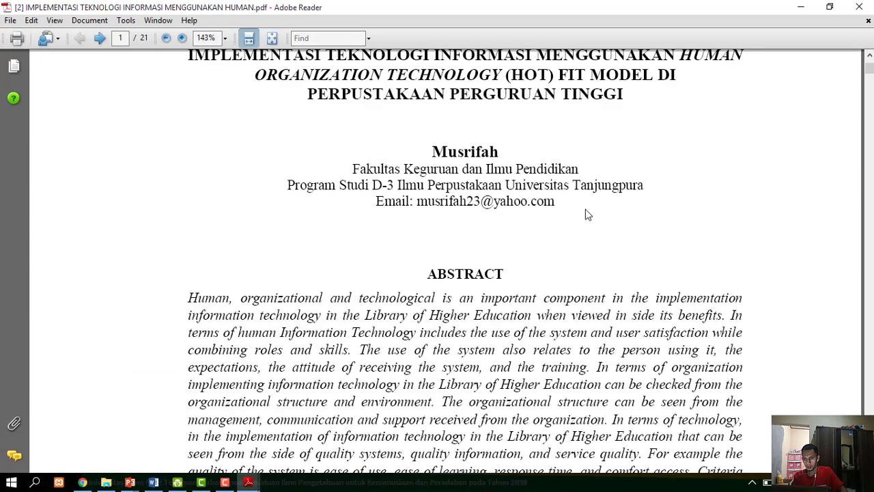
{"action": "scroll", "coordinate": [585, 209], "scroll_direction": "up", "scroll_amount": 2}
{"action": "left_click_drag", "start_coordinate": [191, 147], "coordinate": [624, 190]}
{"action": "right_click", "coordinate": [591, 193]}
{"action": "left_click", "coordinate": [604, 200]}
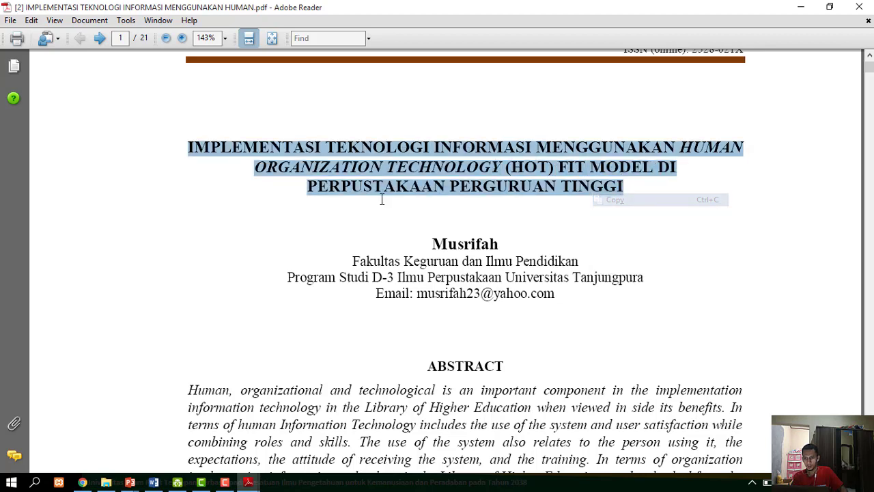
{"action": "left_click", "coordinate": [153, 482]}
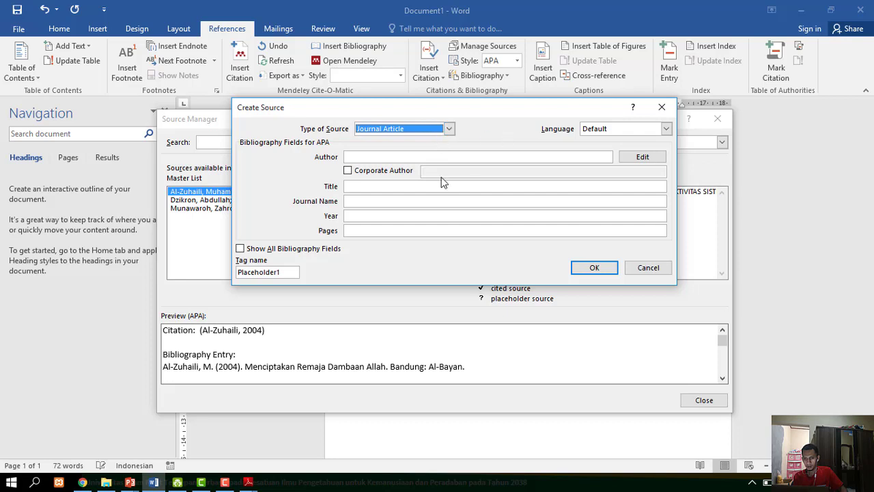
{"action": "left_click", "coordinate": [419, 189]}
{"action": "key", "text": "ctrl+v"}
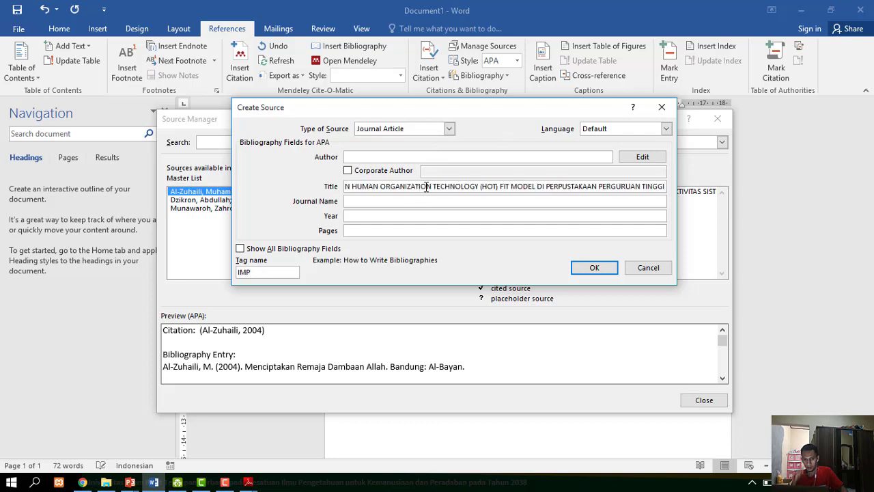
- Look up the second article's author in Adobe Reader and add that name as the first name of the Word source's author
{"action": "left_click", "coordinate": [643, 156]}
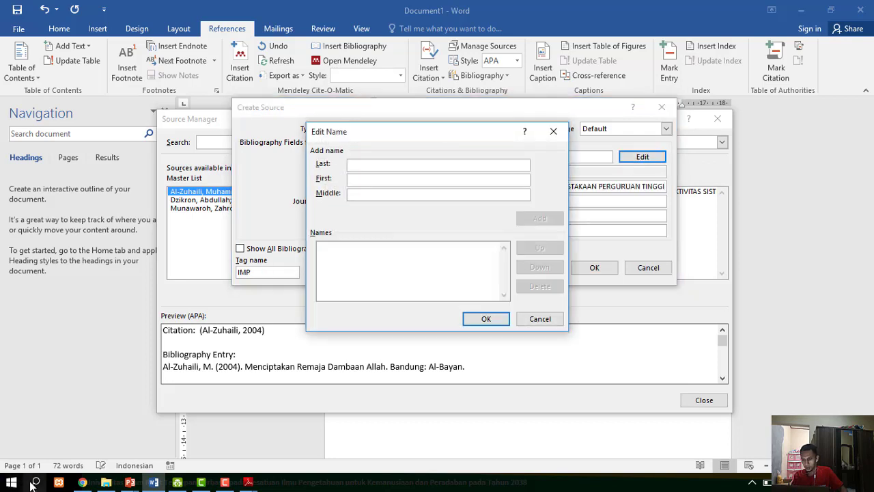
{"action": "left_click", "coordinate": [78, 481]}
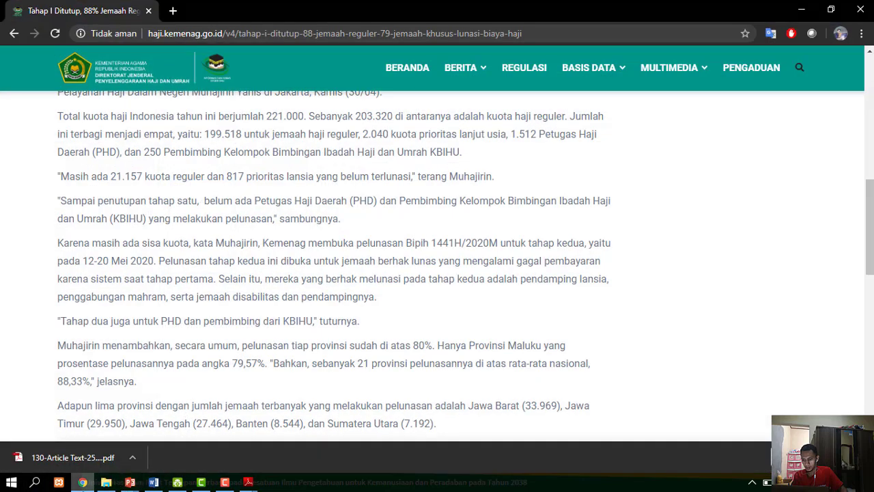
{"action": "left_click", "coordinate": [82, 482]}
{"action": "mouse_move", "coordinate": [248, 482]}
{"action": "left_click", "coordinate": [325, 435]}
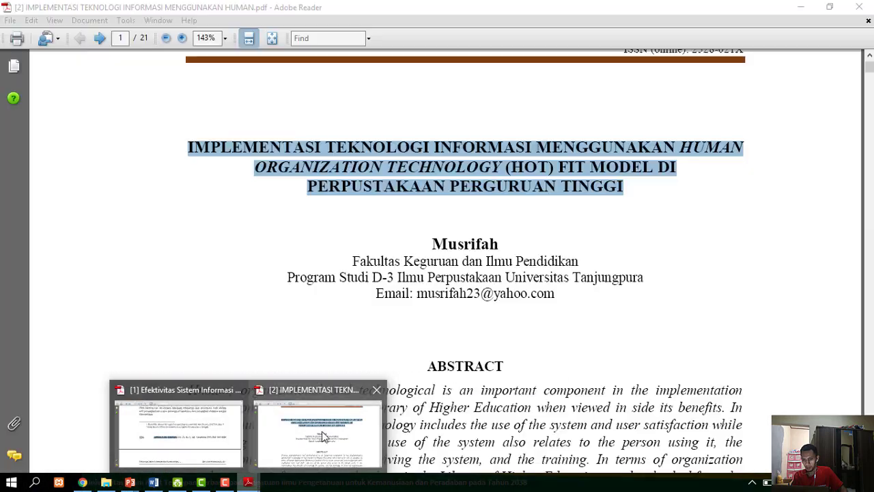
{"action": "left_click", "coordinate": [154, 482]}
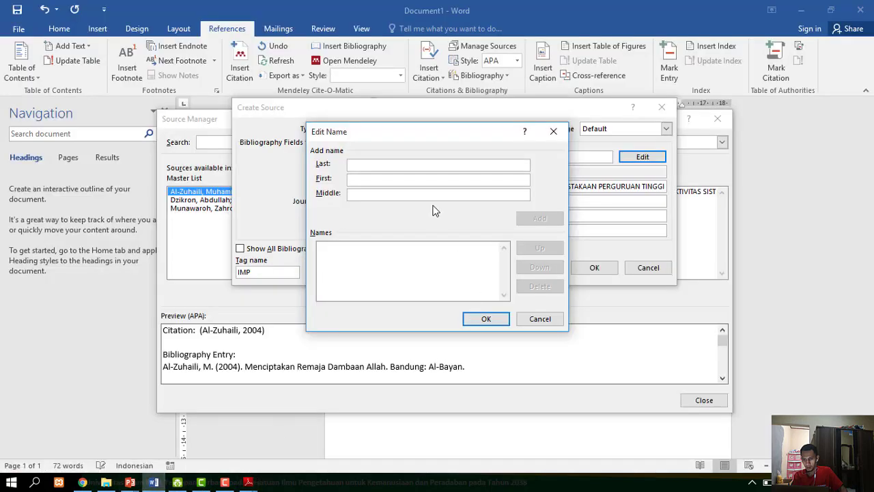
{"action": "type", "text": "Mu"}
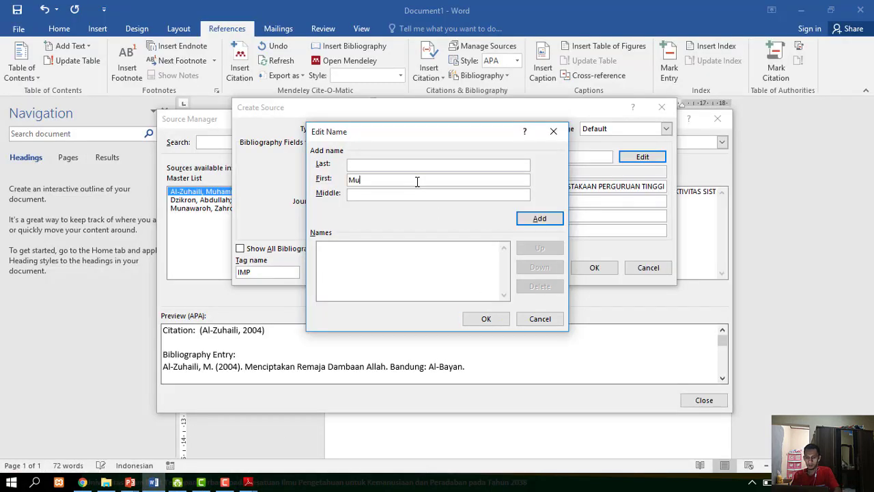
{"action": "type", "text": "srifah"}
{"action": "left_click", "coordinate": [531, 219]}
{"action": "left_click", "coordinate": [502, 319]}
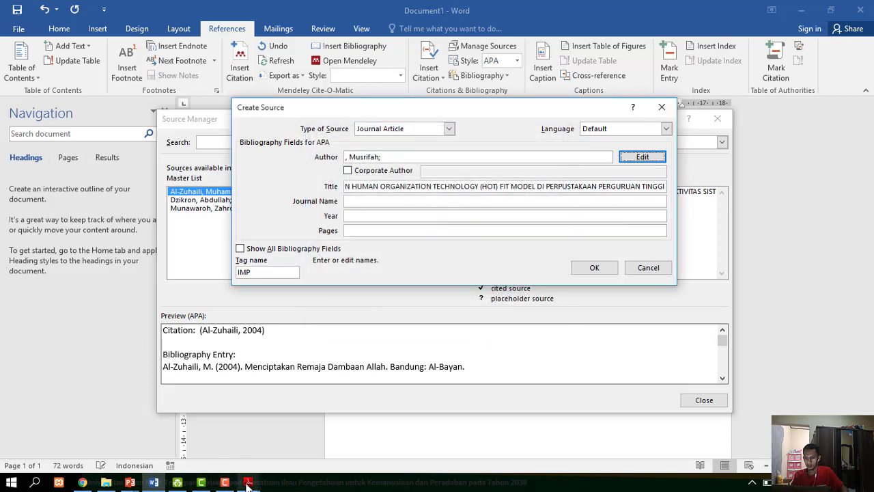
- Copy "JIPI (Jurnal Ilmu Perpustakaan dan Informasi)" from the article's header in Adobe Reader and paste it as the Word source's journal name
{"action": "mouse_move", "coordinate": [248, 480]}
{"action": "left_click", "coordinate": [316, 429]}
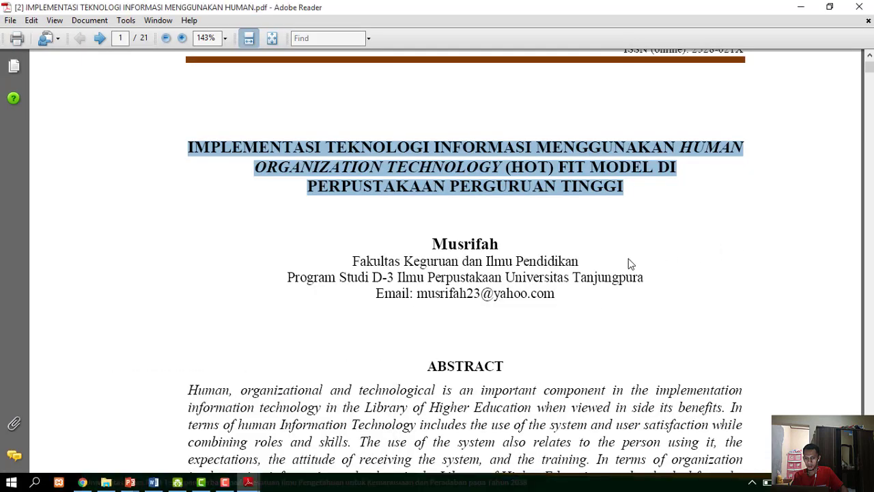
{"action": "scroll", "coordinate": [628, 258], "scroll_direction": "up", "scroll_amount": 2}
{"action": "mouse_move", "coordinate": [422, 96]}
{"action": "left_mouse_down"}
{"action": "mouse_move", "coordinate": [628, 94]}
{"action": "mouse_move", "coordinate": [490, 103]}
{"action": "mouse_move", "coordinate": [421, 97]}
{"action": "left_mouse_up"}
{"action": "left_click", "coordinate": [626, 97]}
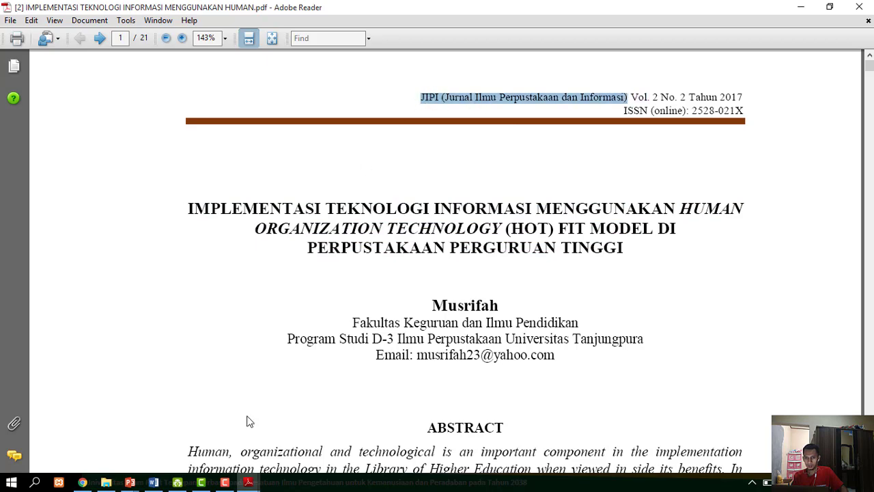
{"action": "left_click", "coordinate": [149, 483]}
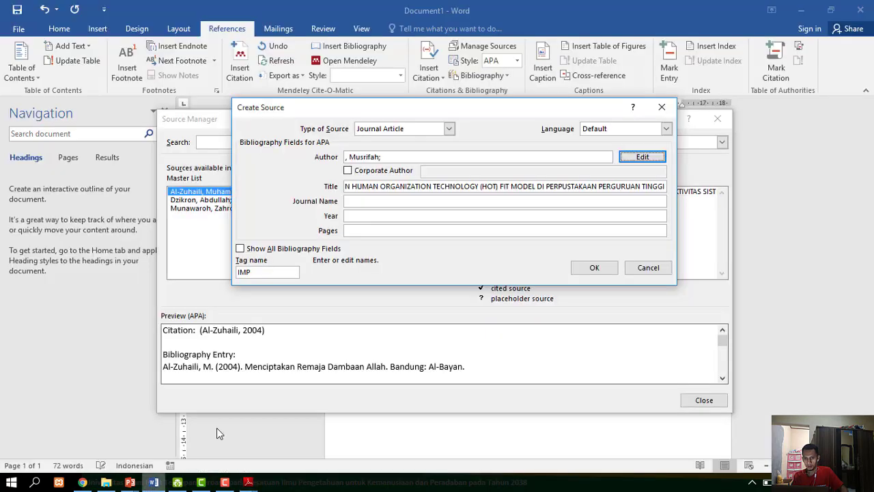
{"action": "left_click", "coordinate": [429, 203]}
{"action": "key", "text": "ctrl+v"}
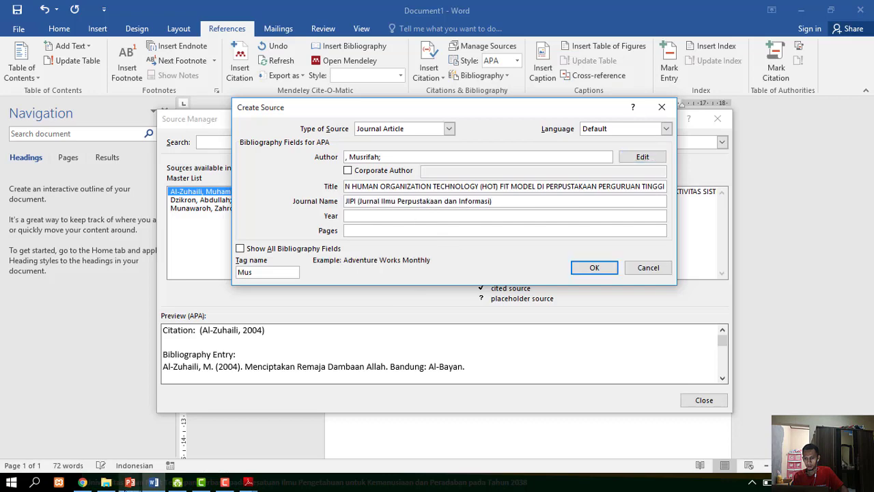
- Set the source's year to 2017 and its pages to 1, check the author entry, and save the source
{"action": "left_click", "coordinate": [130, 483]}
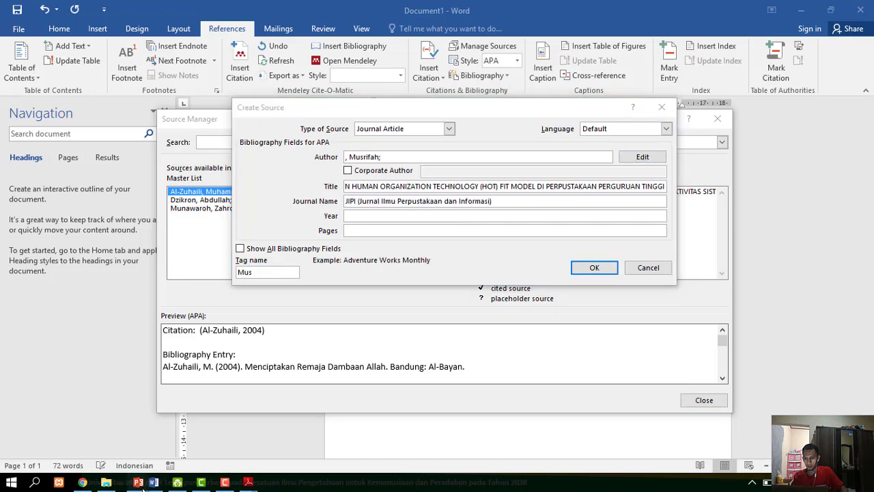
{"action": "mouse_move", "coordinate": [247, 482]}
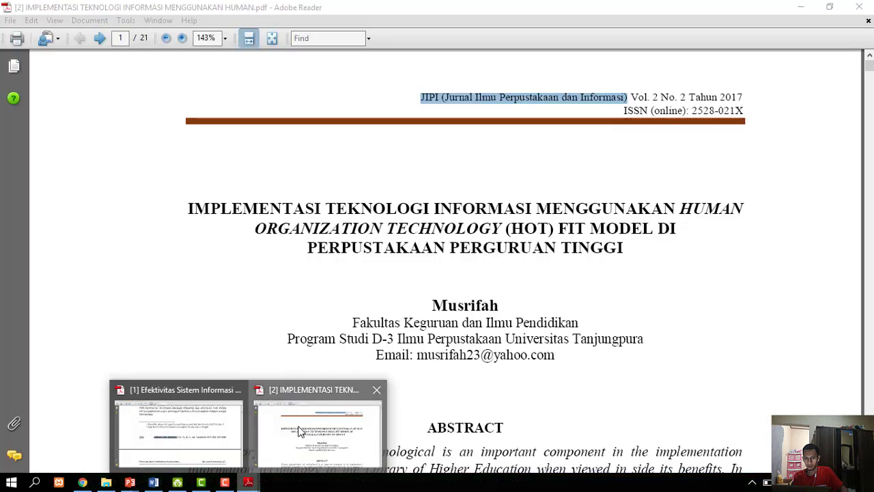
{"action": "left_click", "coordinate": [312, 456]}
{"action": "left_click", "coordinate": [800, 6]}
{"action": "left_click", "coordinate": [380, 216]}
{"action": "type", "text": "2017"}
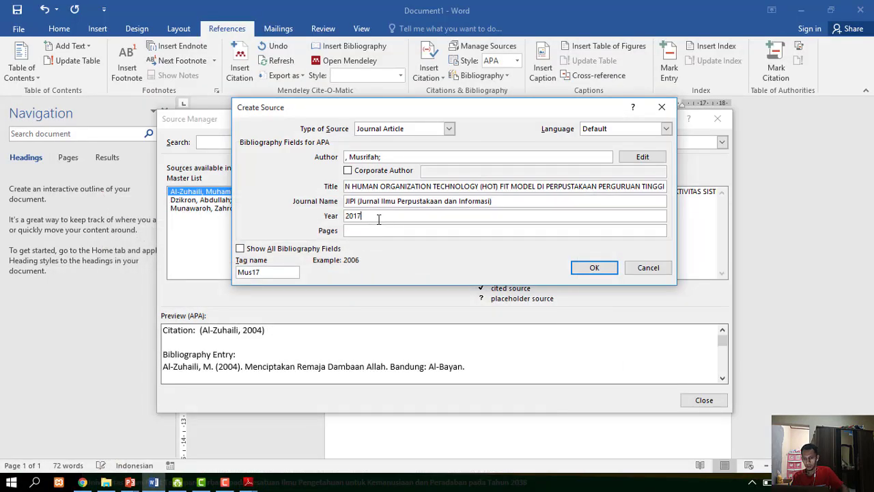
{"action": "left_click", "coordinate": [372, 230]}
{"action": "type", "text": "1"}
{"action": "left_click", "coordinate": [351, 153]}
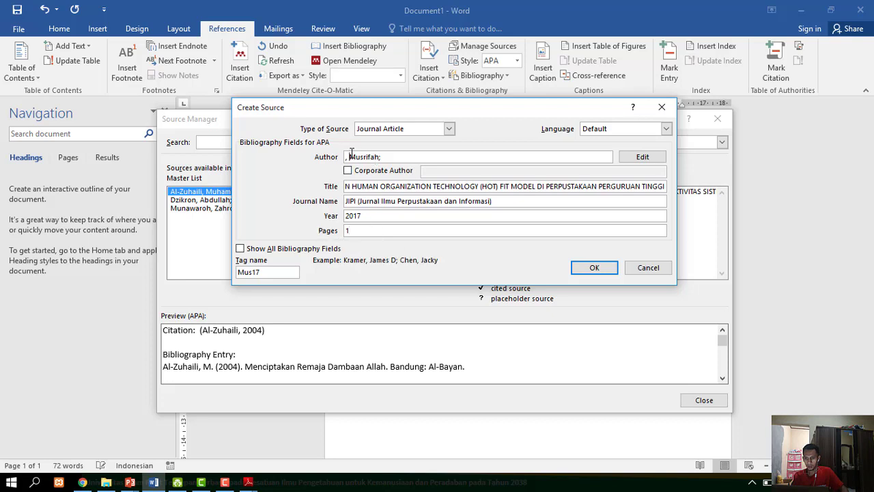
{"action": "left_click", "coordinate": [638, 157]}
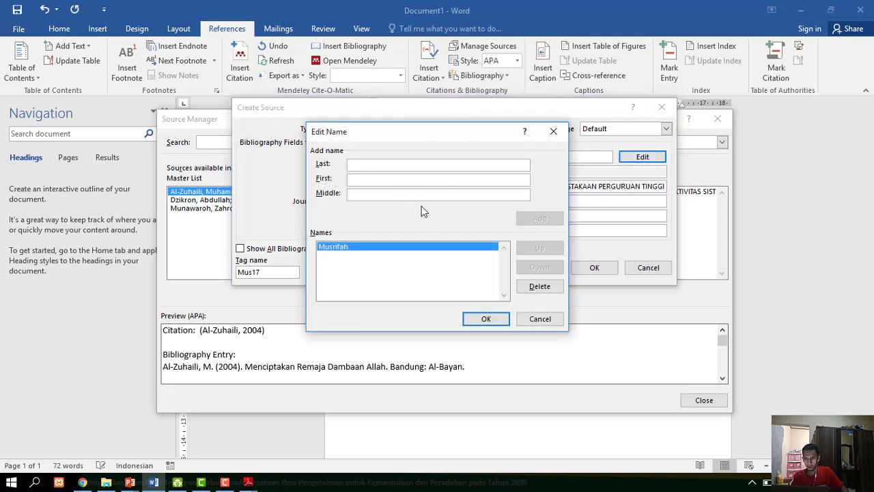
{"action": "left_click", "coordinate": [485, 318]}
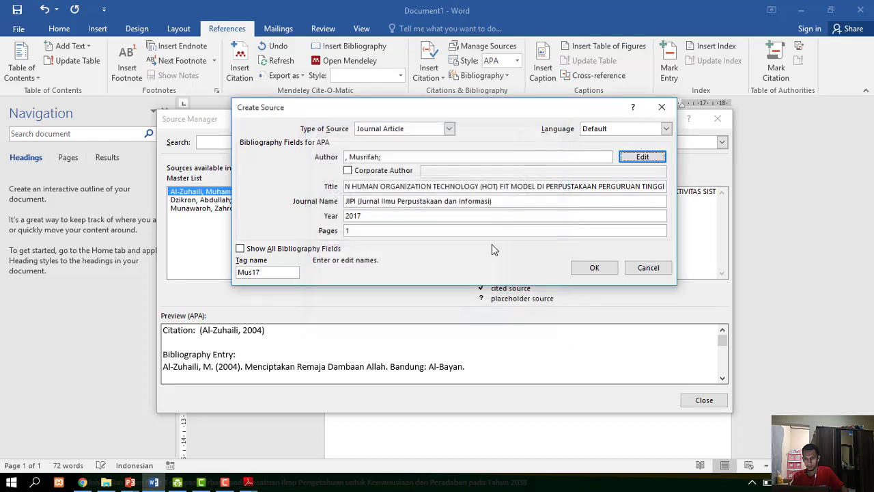
{"action": "left_click", "coordinate": [586, 272]}
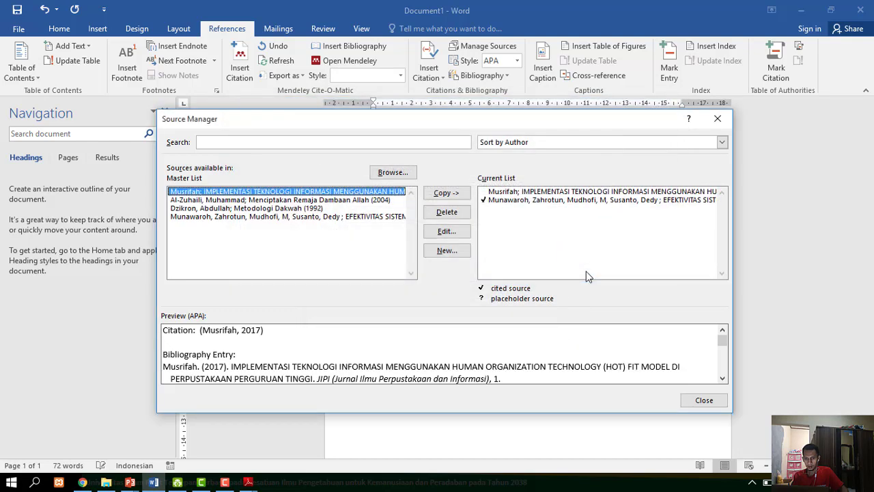
- Close the Source Manager and insert the 2017 article's citation after "empati dan kepastian."
{"action": "left_click", "coordinate": [719, 400]}
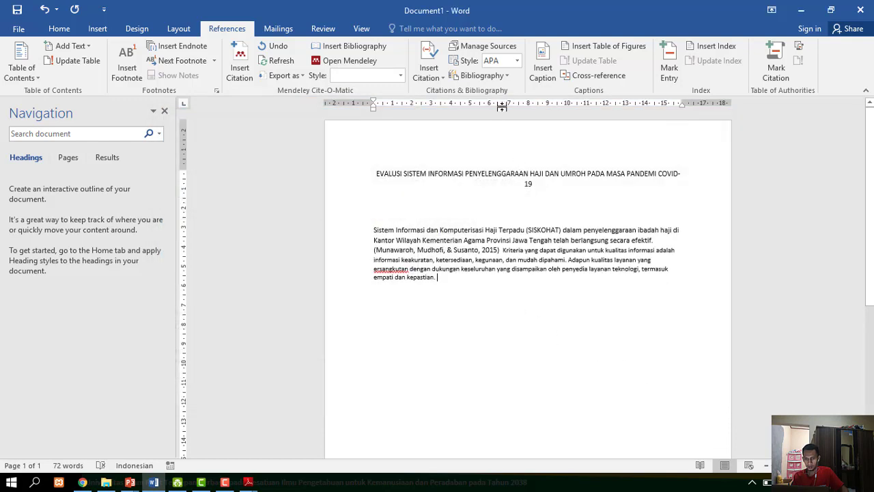
{"action": "left_click", "coordinate": [440, 75]}
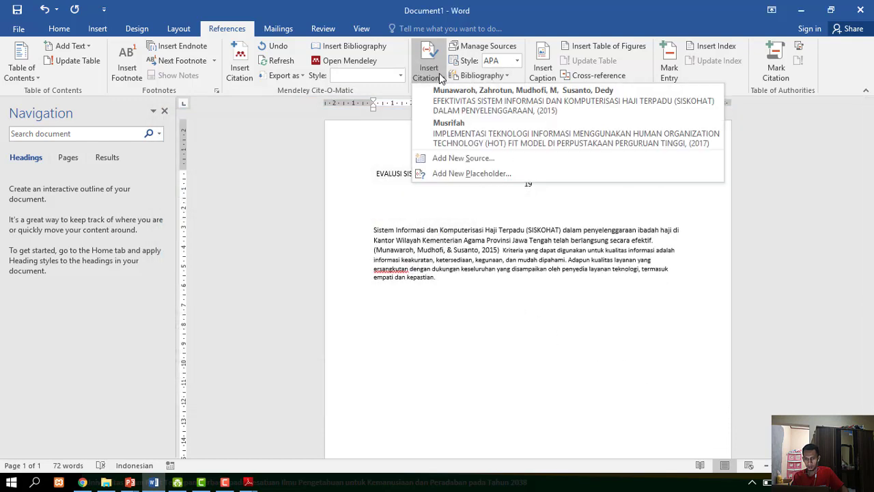
{"action": "left_click", "coordinate": [462, 130]}
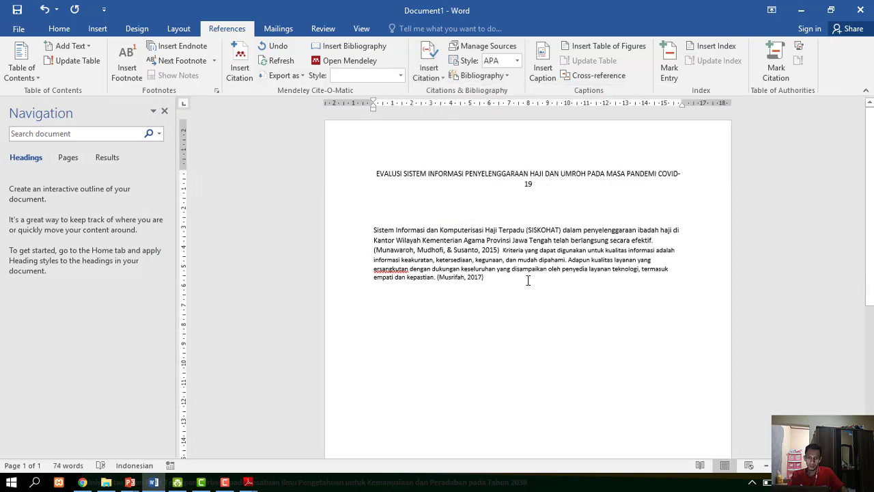
- Try the IEEE citation style on the document and return to APA Sixth Edition
{"action": "left_click", "coordinate": [517, 61]}
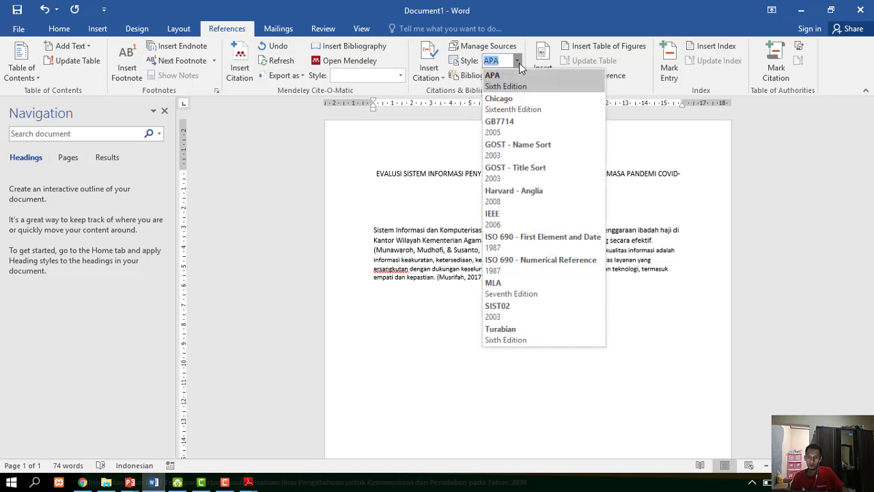
{"action": "left_click", "coordinate": [502, 217]}
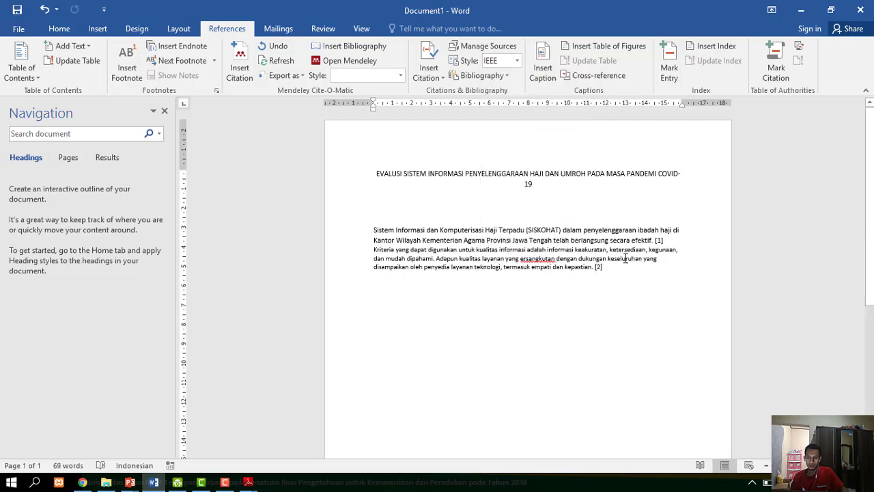
{"action": "left_click", "coordinate": [517, 61]}
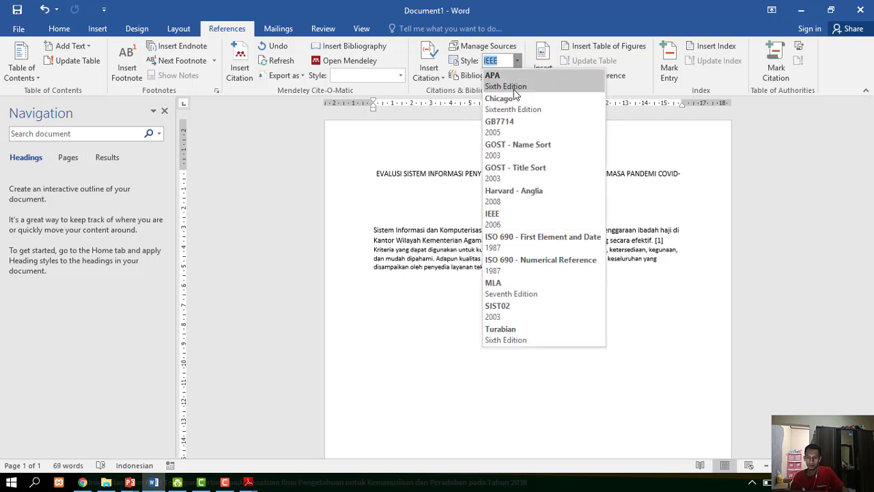
{"action": "left_click", "coordinate": [513, 86]}
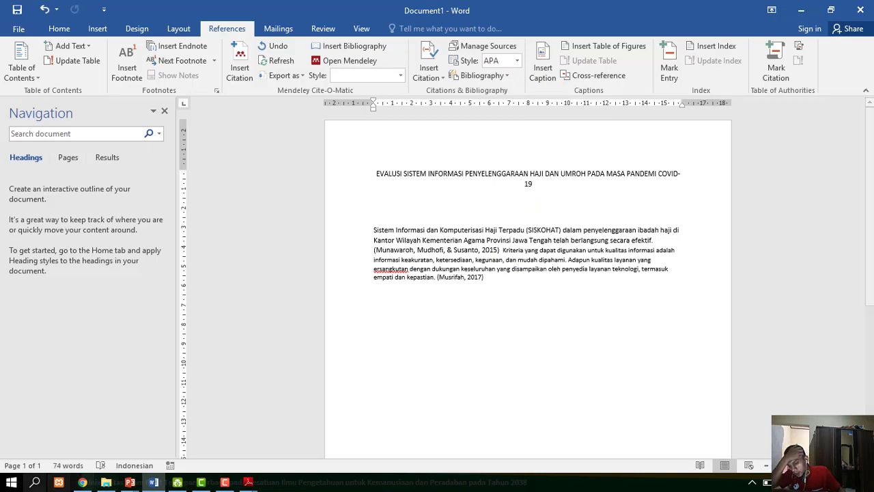
- Switch to Chrome and copy the haji.kemenag.go.id paragraph running from "Total kuota haji Indonesia" to "Haji dan Umrah KBIHU."
{"action": "left_click", "coordinate": [82, 482]}
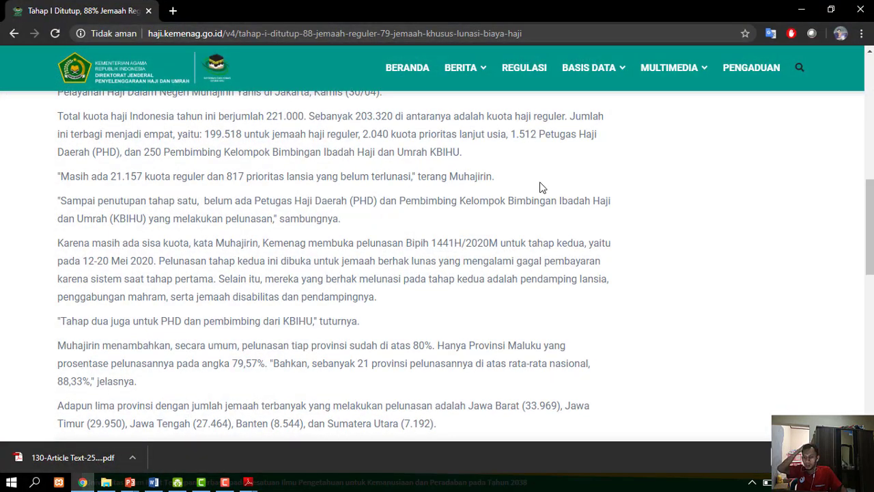
{"action": "scroll", "coordinate": [540, 187], "scroll_direction": "up", "scroll_amount": 3}
{"action": "scroll", "coordinate": [539, 181], "scroll_direction": "down", "scroll_amount": 5}
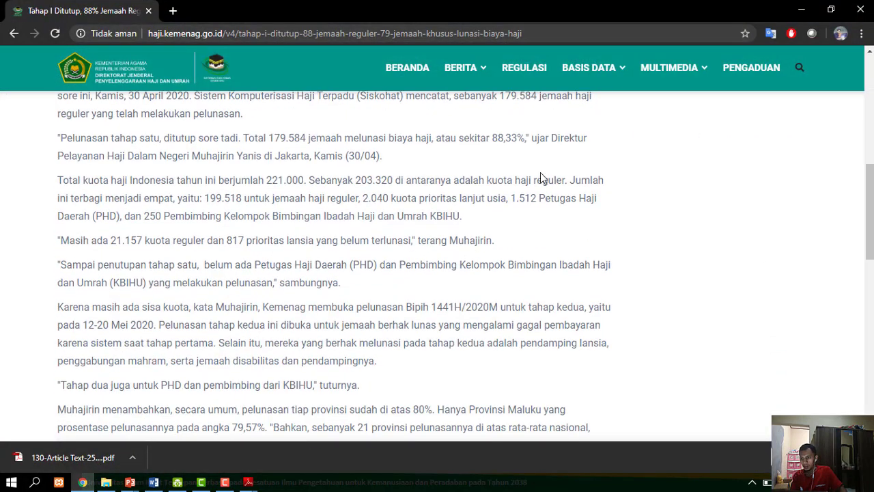
{"action": "scroll", "coordinate": [279, 212], "scroll_direction": "up", "scroll_amount": 2}
{"action": "scroll", "coordinate": [267, 217], "scroll_direction": "down", "scroll_amount": 2}
{"action": "left_click_drag", "start_coordinate": [60, 176], "coordinate": [464, 219]}
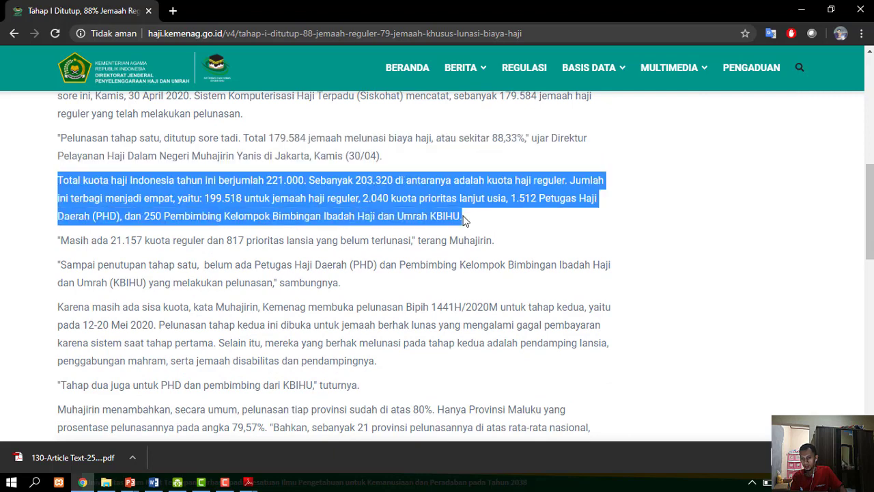
{"action": "right_click", "coordinate": [403, 213]}
{"action": "left_click", "coordinate": [427, 220]}
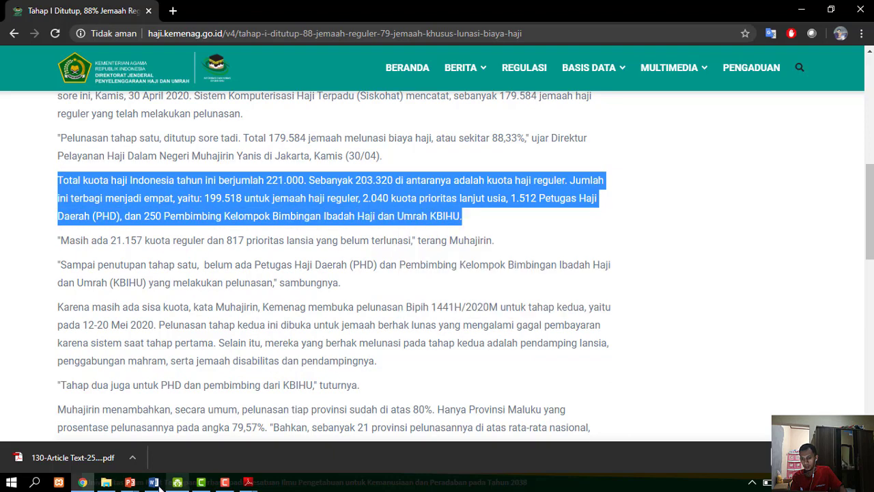
- Paste the copied web paragraph as text only after the 2017 citation in the Word document
{"action": "left_click", "coordinate": [162, 483]}
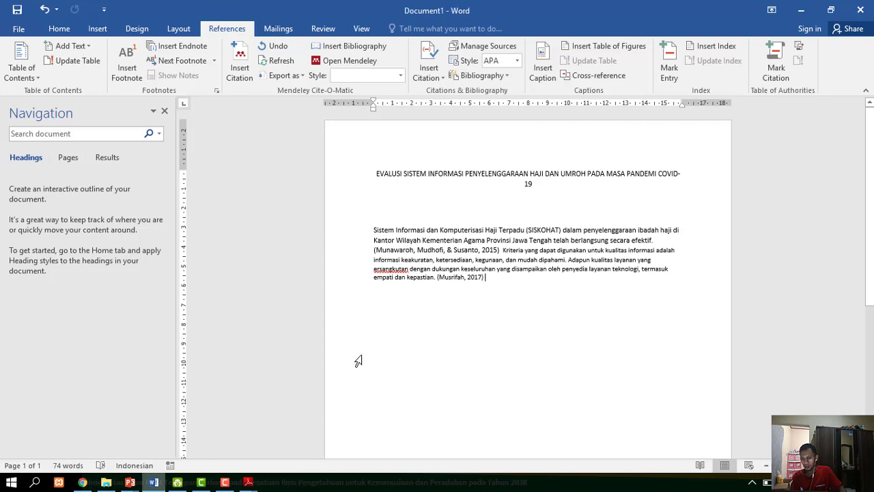
{"action": "key", "text": "ctrl+v"}
{"action": "key", "text": "ctrl+z"}
{"action": "right_click", "coordinate": [500, 275]}
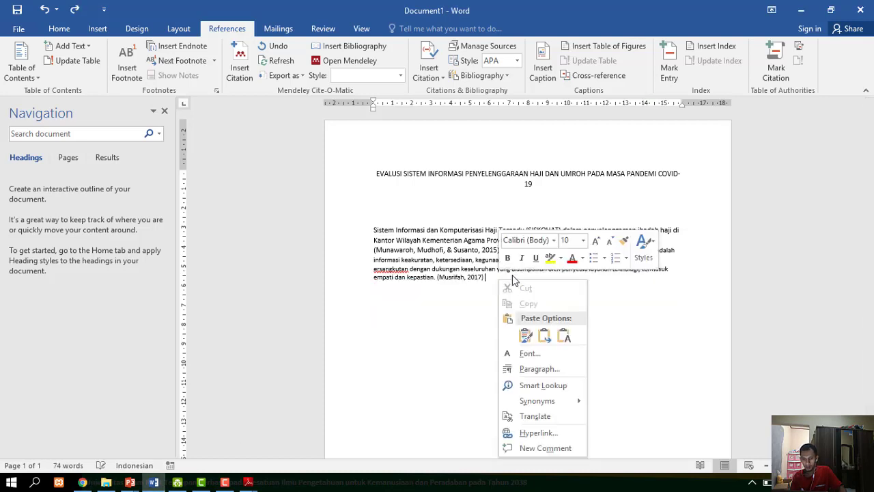
{"action": "left_click", "coordinate": [565, 335]}
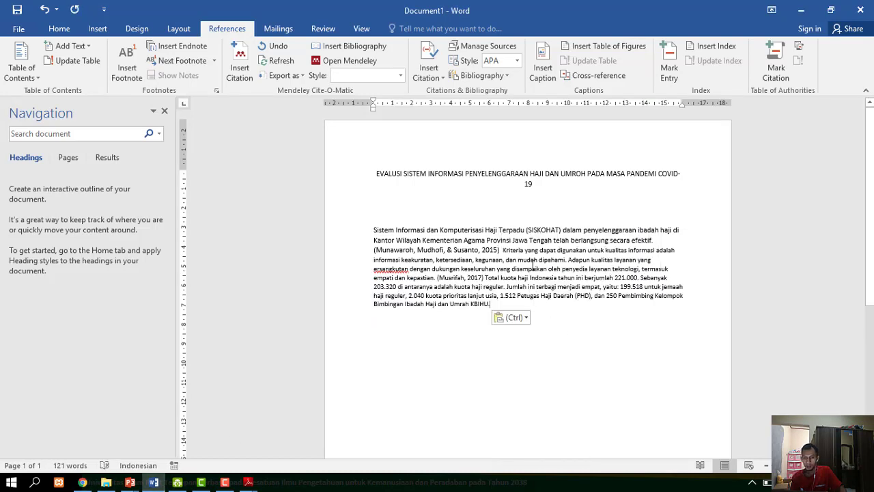
- Start a new source of type Web site in the Source Manager
{"action": "left_click", "coordinate": [479, 46]}
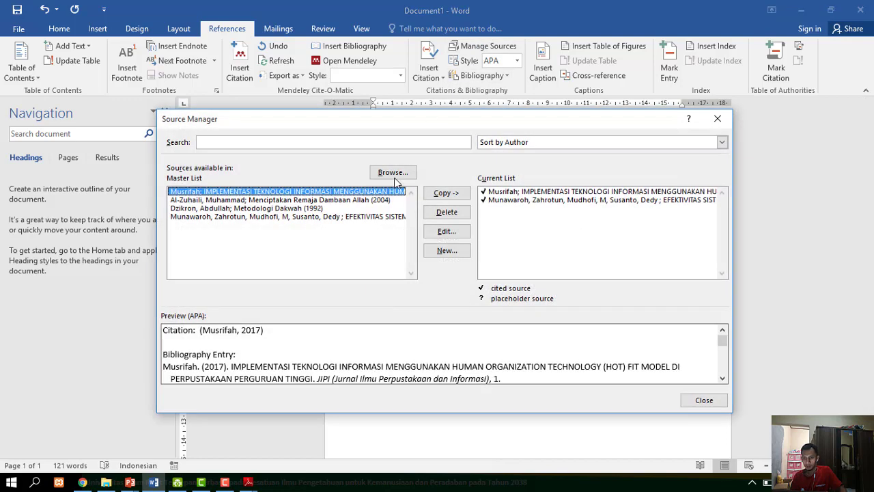
{"action": "left_click", "coordinate": [446, 250]}
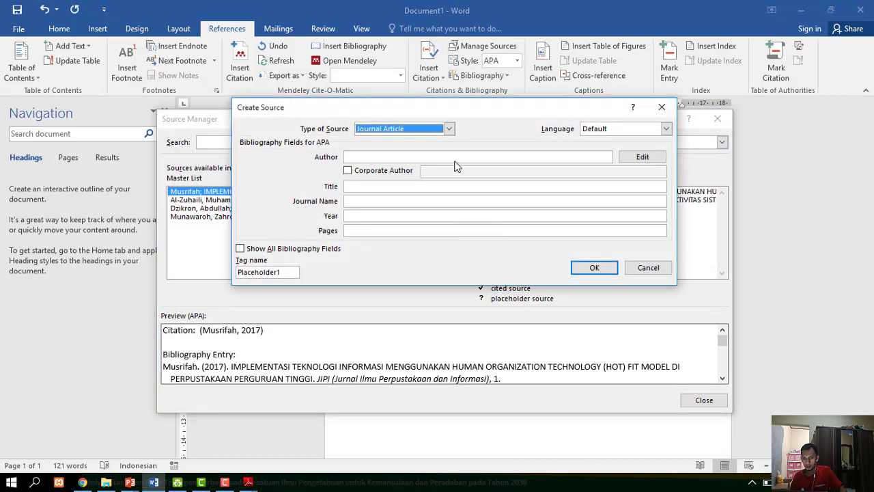
{"action": "left_click", "coordinate": [447, 129]}
{"action": "scroll", "coordinate": [438, 166], "scroll_direction": "down", "scroll_amount": 2}
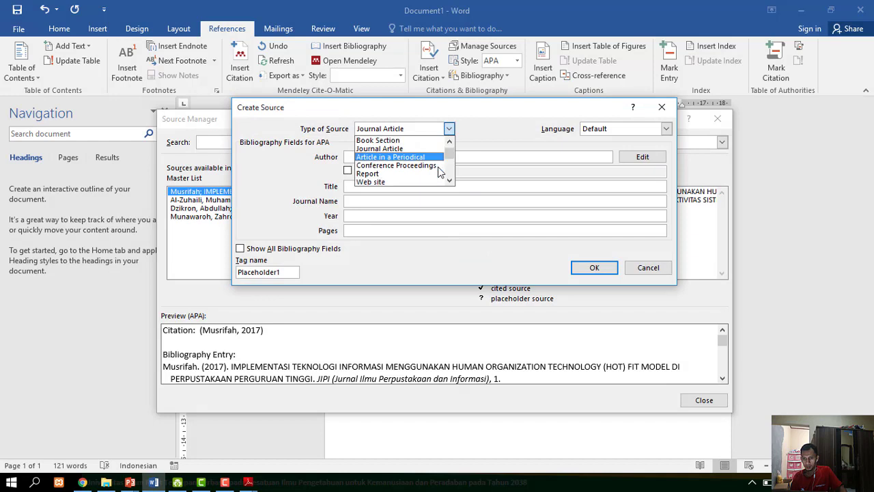
{"action": "left_click", "coordinate": [414, 175]}
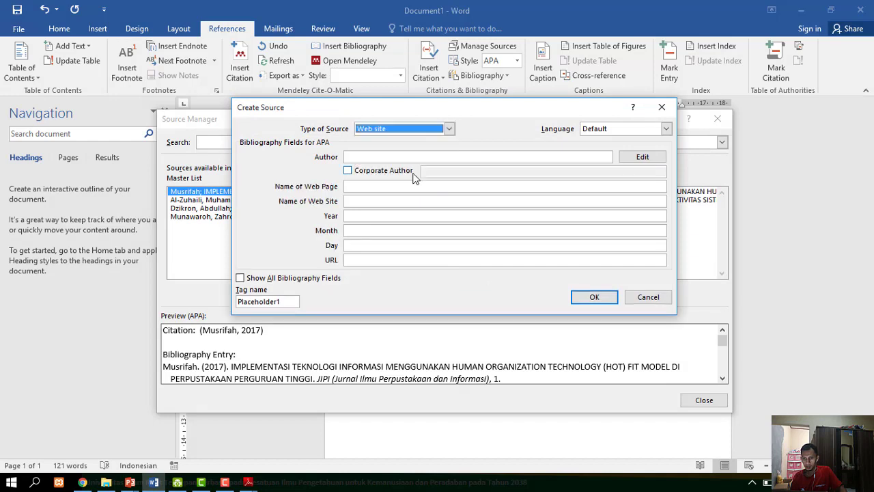
- Open the web source's author name entry and copy the writer credit "siaran pers" from the end of the haji.kemenag.go.id article in Chrome
{"action": "left_click", "coordinate": [623, 157]}
{"action": "left_click", "coordinate": [82, 482]}
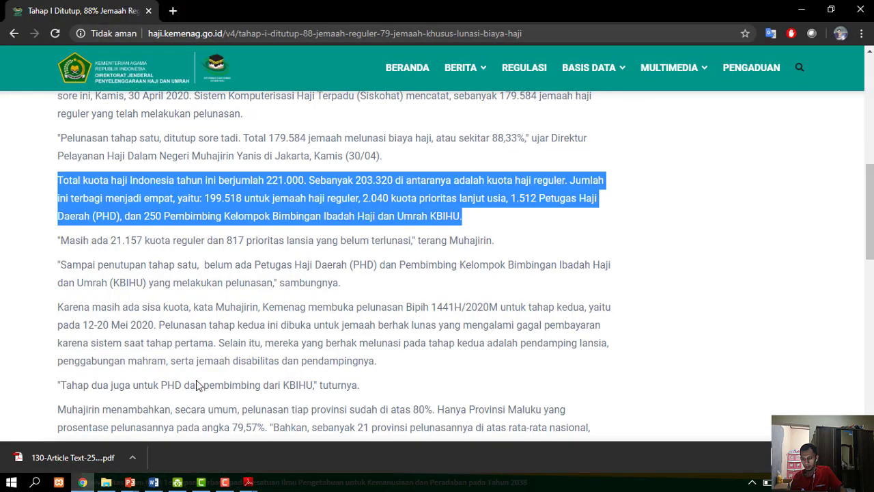
{"action": "scroll", "coordinate": [266, 259], "scroll_direction": "up", "scroll_amount": 4}
{"action": "scroll", "coordinate": [266, 258], "scroll_direction": "up", "scroll_amount": 3}
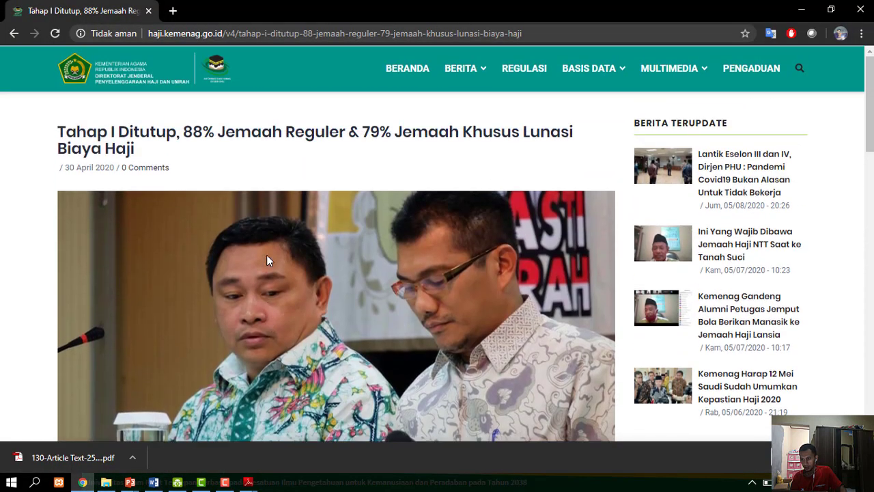
{"action": "scroll", "coordinate": [357, 330], "scroll_direction": "down", "scroll_amount": 15}
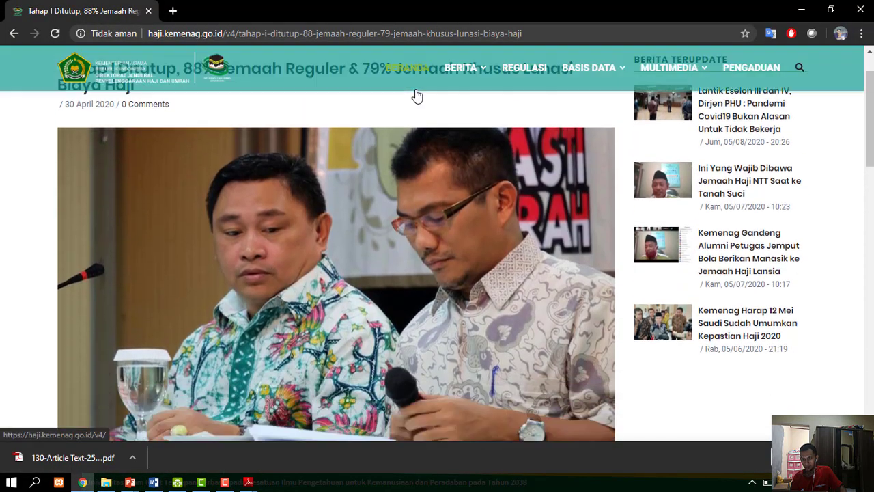
{"action": "scroll", "coordinate": [356, 326], "scroll_direction": "up", "scroll_amount": 4}
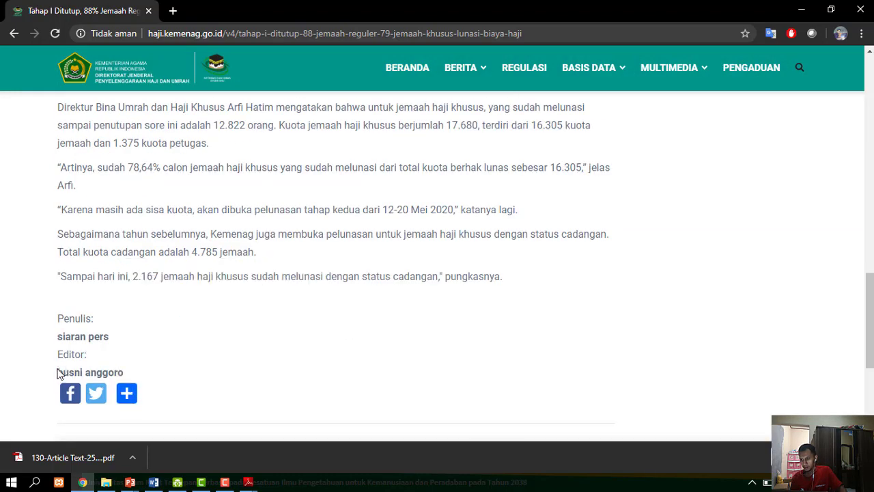
{"action": "left_click_drag", "start_coordinate": [60, 334], "coordinate": [113, 340]}
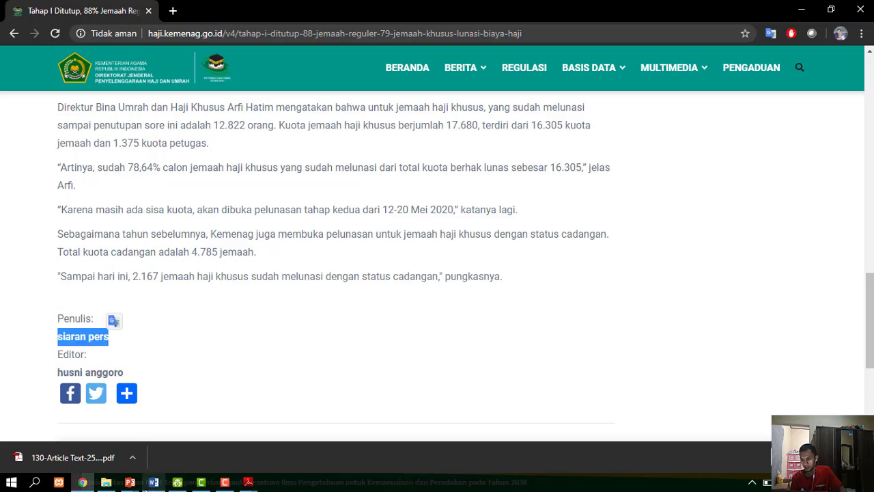
- Switch back to Word and add "siaran pers" as the web source's author by last name
{"action": "left_click", "coordinate": [153, 482]}
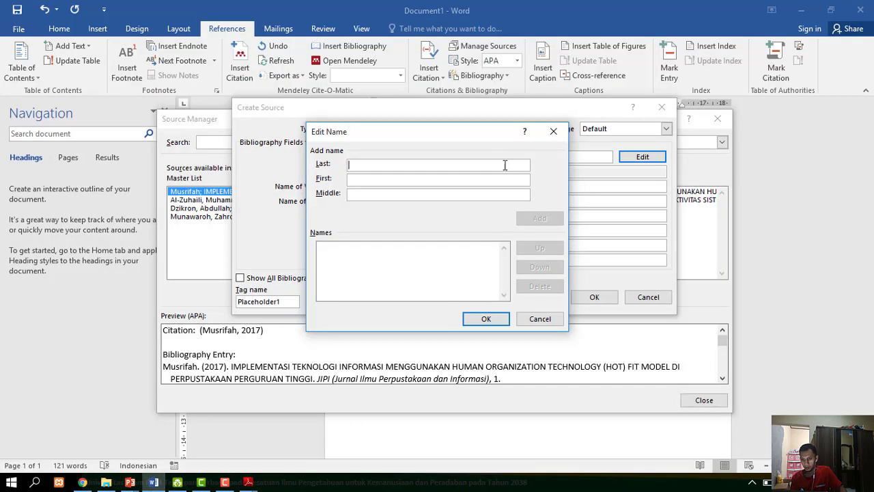
{"action": "key", "text": "ctrl+v"}
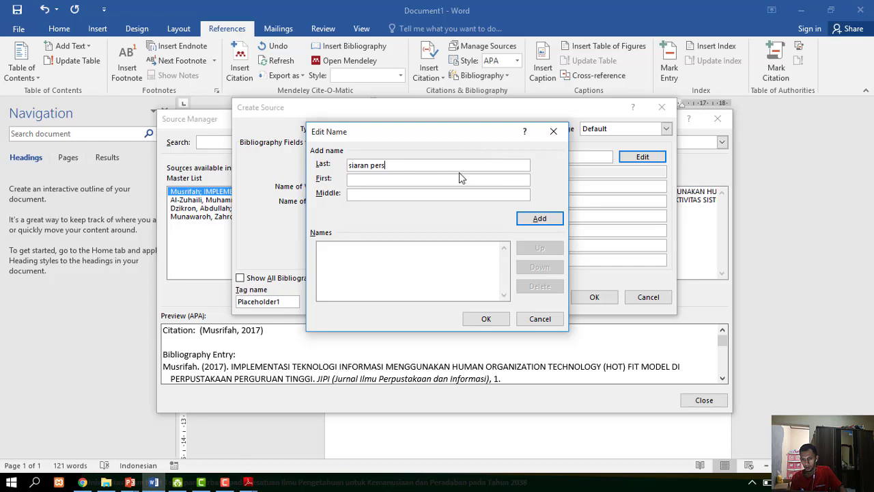
{"action": "left_click", "coordinate": [536, 219]}
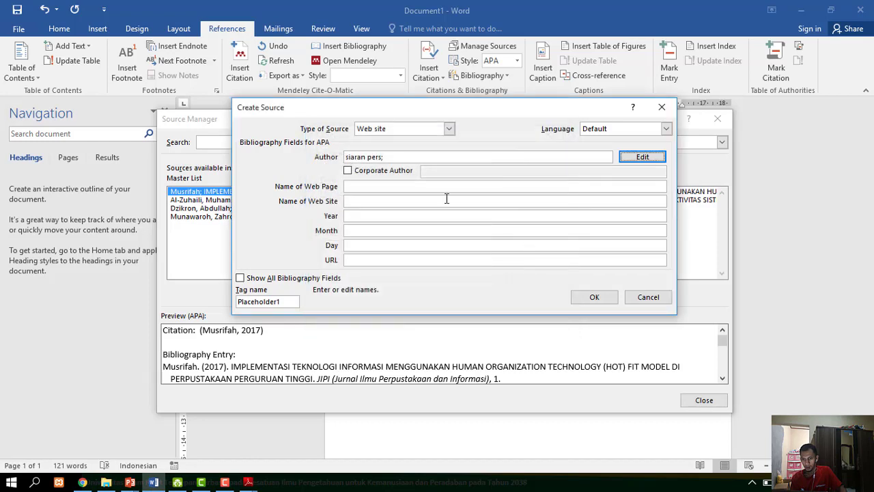
- Switch to Chrome and open the haji.kemenag.go.id home page in a new tab from the site logo on the article page
{"action": "left_click", "coordinate": [428, 187]}
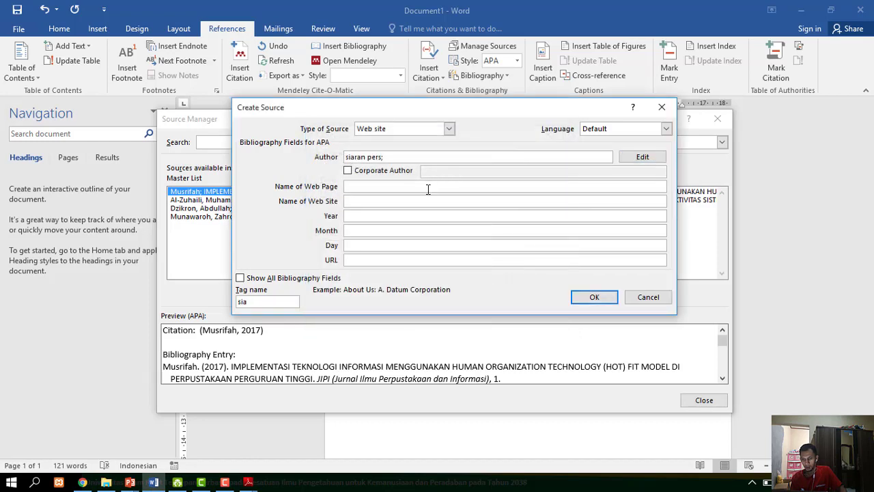
{"action": "key", "text": "alt+Tab"}
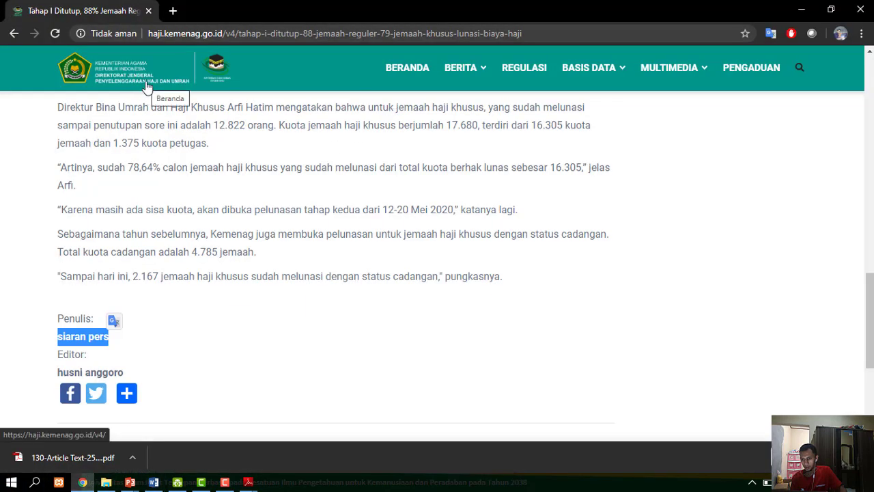
{"action": "scroll", "coordinate": [393, 118], "scroll_direction": "up", "scroll_amount": 1}
{"action": "scroll", "coordinate": [393, 118], "scroll_direction": "up", "scroll_amount": 10}
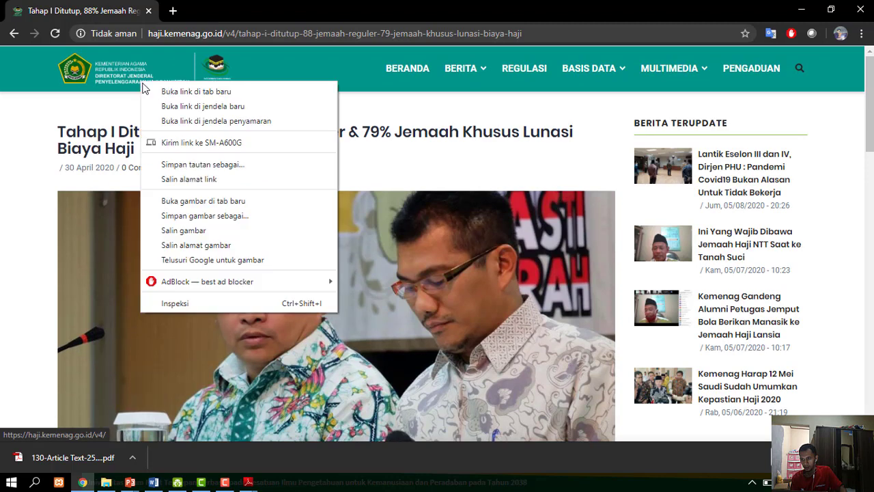
{"action": "right_click", "coordinate": [142, 86]}
{"action": "left_click", "coordinate": [155, 90]}
{"action": "left_click", "coordinate": [227, 7]}
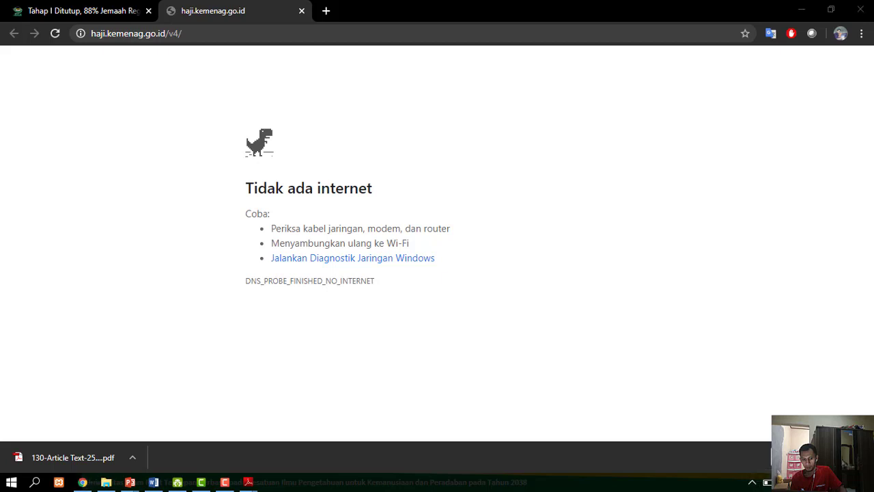
- Connect to the shanum.net Wi-Fi network and reload the haji.kemenag.go.id home page
{"action": "left_click", "coordinate": [785, 482]}
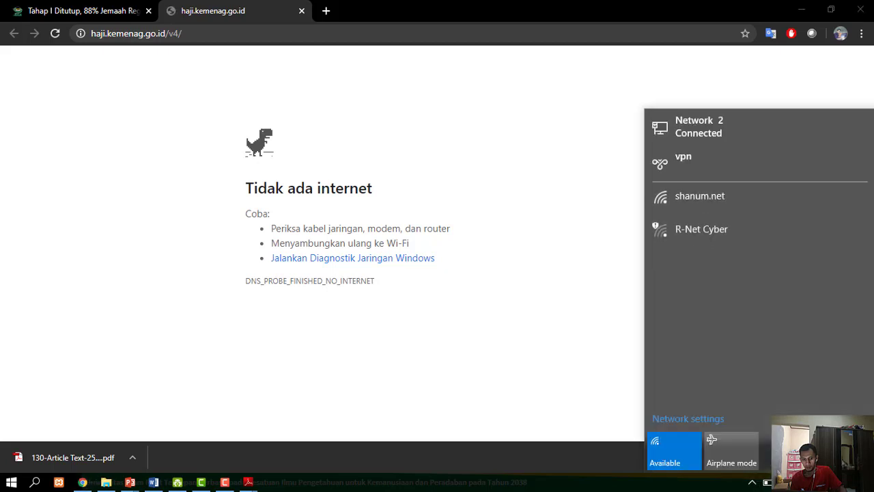
{"action": "left_click", "coordinate": [730, 201]}
{"action": "left_click", "coordinate": [810, 241]}
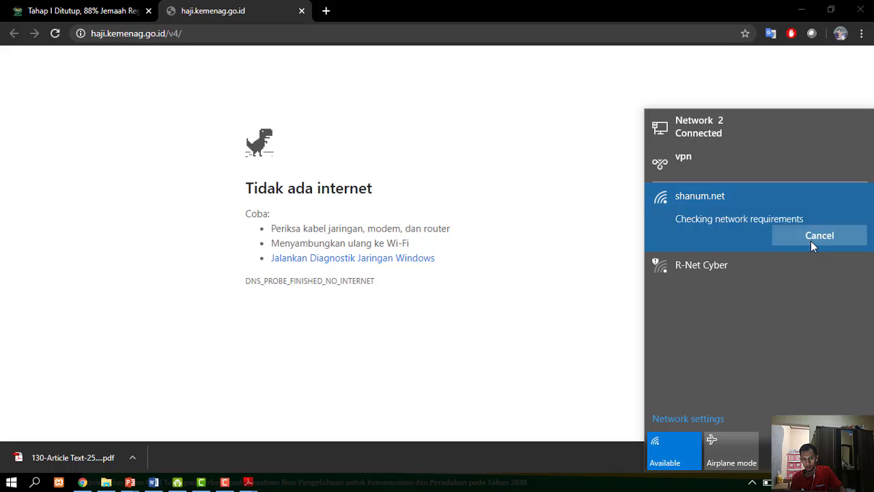
{"action": "right_click", "coordinate": [326, 144]}
{"action": "left_click", "coordinate": [377, 184]}
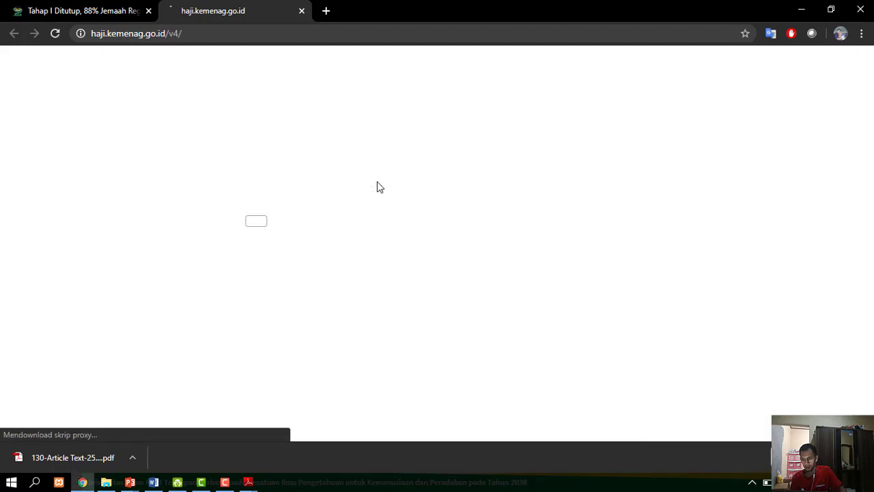
- Look over the haji.kemenag.go.id home page for the site's name and return to the article's tab
{"action": "left_click", "coordinate": [261, 287]}
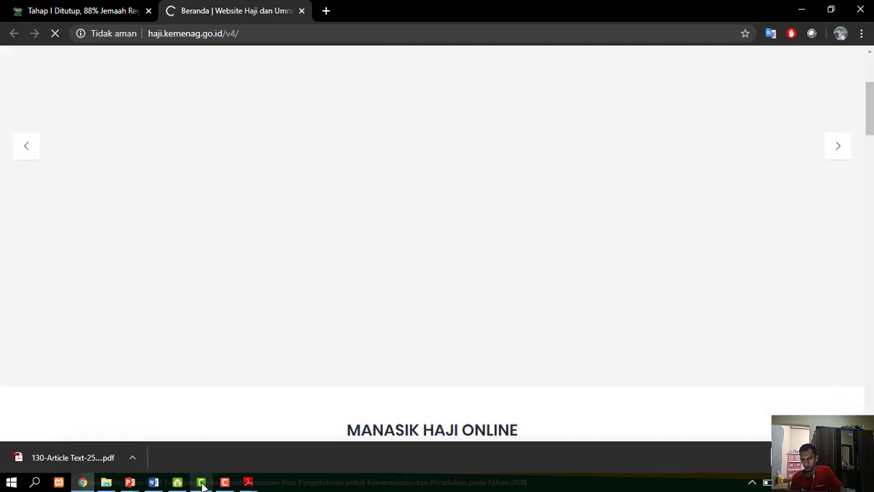
{"action": "left_click", "coordinate": [154, 483]}
{"action": "left_click", "coordinate": [159, 485]}
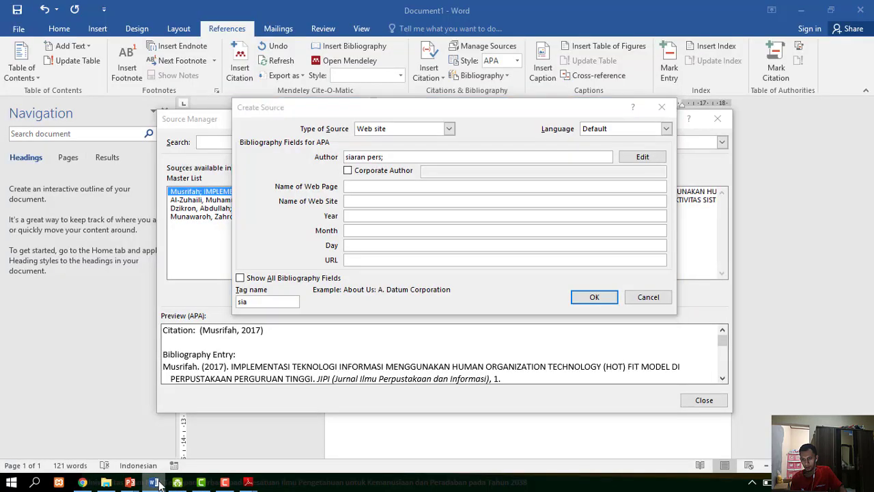
{"action": "left_click", "coordinate": [83, 483]}
{"action": "scroll", "coordinate": [481, 265], "scroll_direction": "down", "scroll_amount": 5}
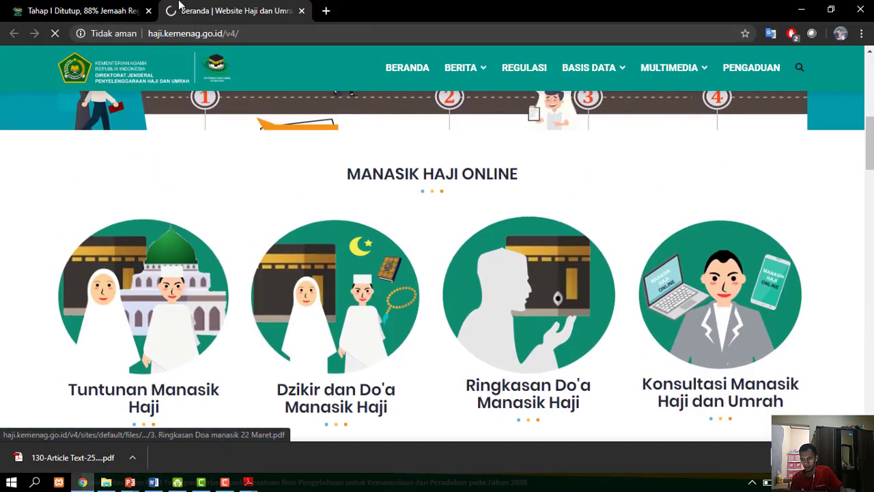
{"action": "left_click", "coordinate": [81, 11]}
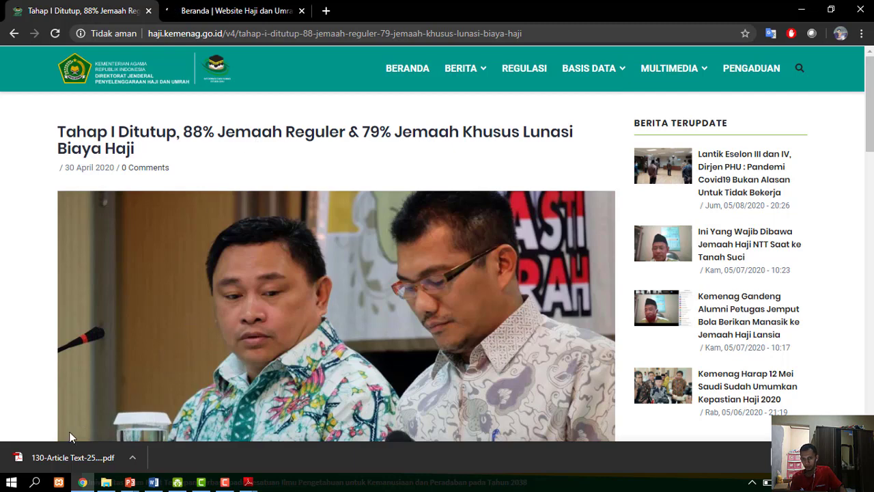
- In Word's web source, enter Berita as the web page name, Haji Kemenag as the web site, year 2020, month 05 and day 9
{"action": "left_click", "coordinate": [154, 482]}
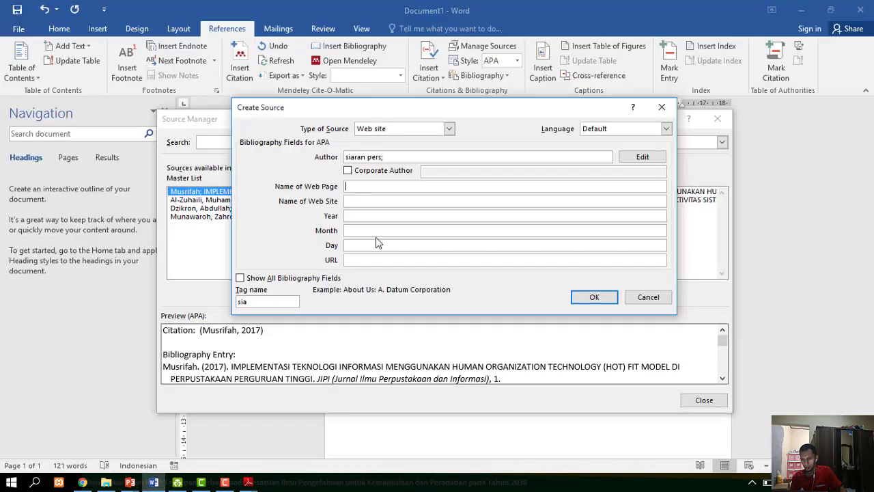
{"action": "left_click", "coordinate": [390, 199]}
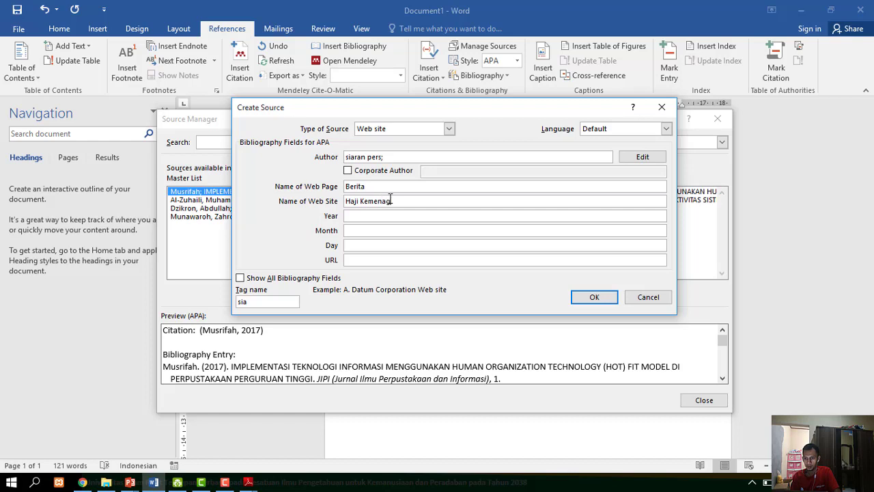
{"action": "left_click", "coordinate": [362, 217]}
{"action": "type", "text": "2020"}
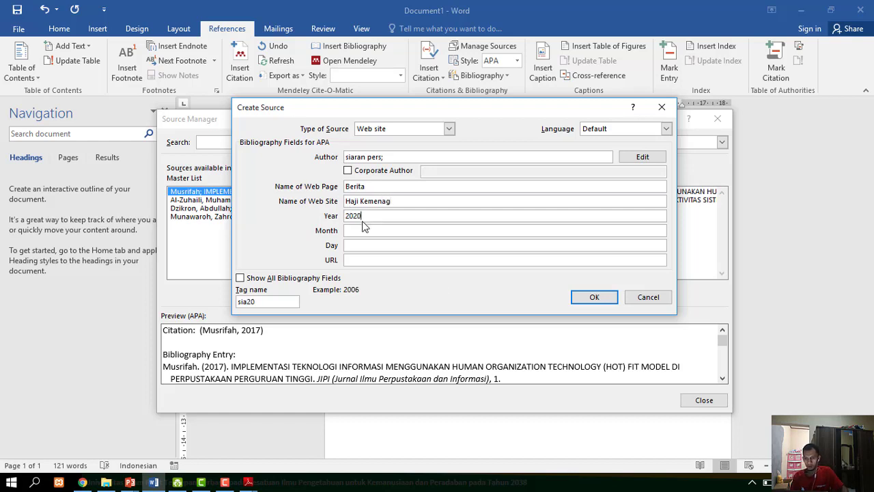
{"action": "left_click", "coordinate": [364, 229]}
{"action": "type", "text": "05"}
{"action": "left_click", "coordinate": [846, 482]}
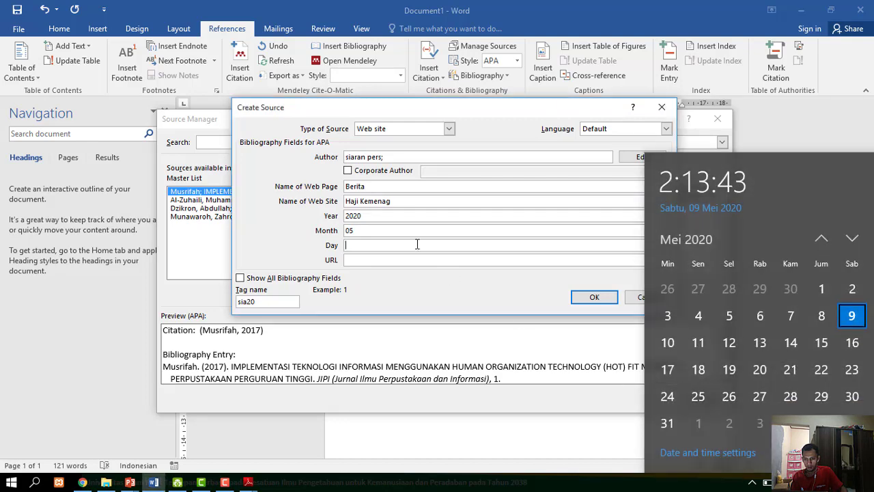
{"action": "type", "text": "9"}
- Copy the article's full URL from Chrome into the web source's URL in Word, then save the source and leave the Source Manager
{"action": "left_click", "coordinate": [82, 482]}
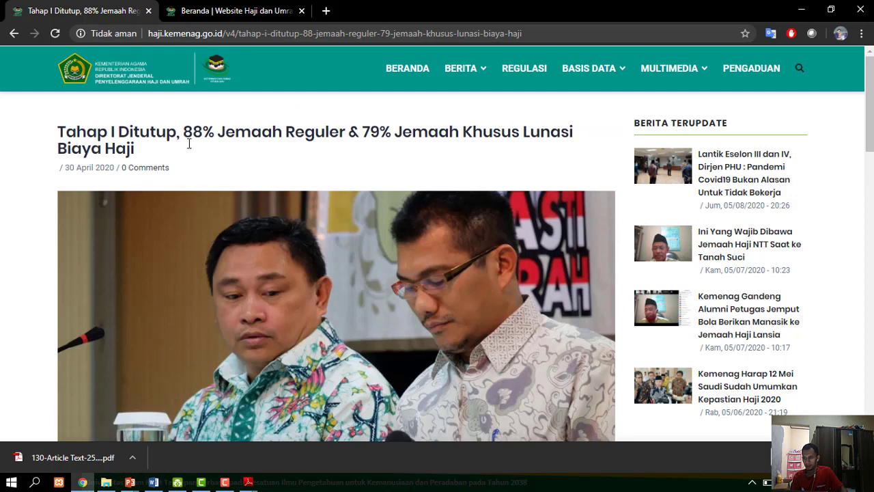
{"action": "left_click", "coordinate": [273, 33]}
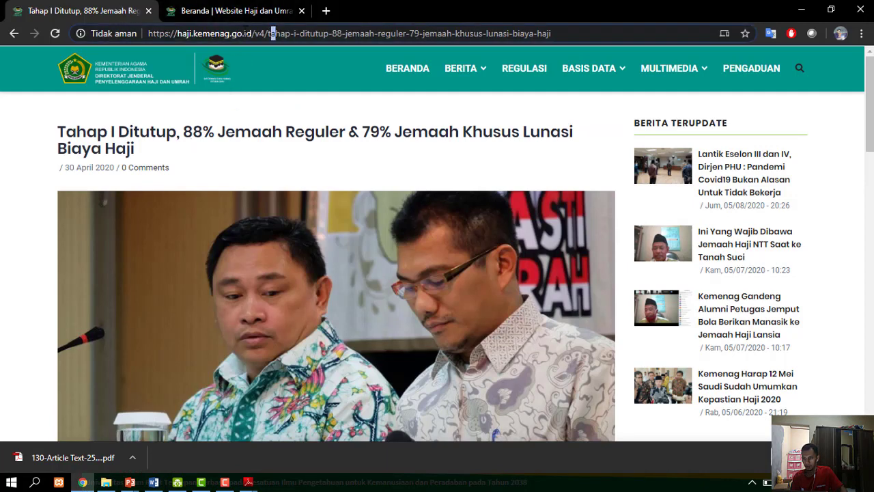
{"action": "left_click", "coordinate": [245, 37]}
{"action": "key", "text": "ctrl+c"}
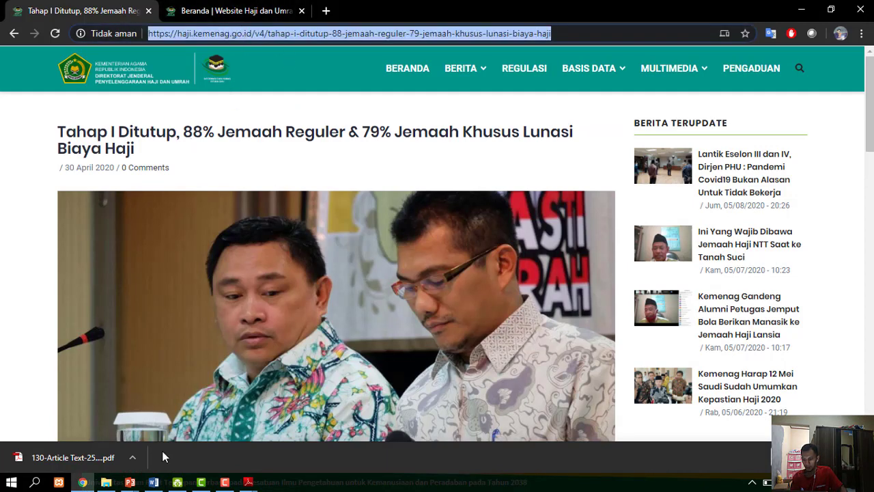
{"action": "left_click", "coordinate": [154, 482]}
{"action": "left_click", "coordinate": [388, 259]}
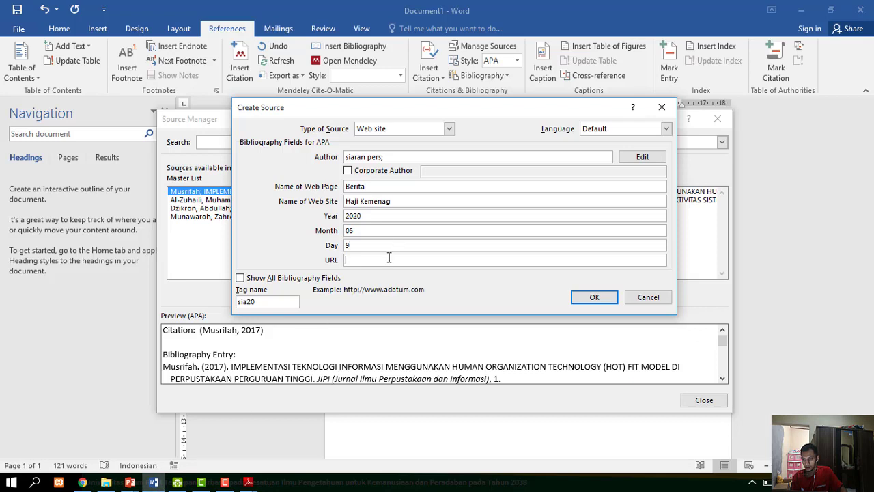
{"action": "key", "text": "ctrl+v"}
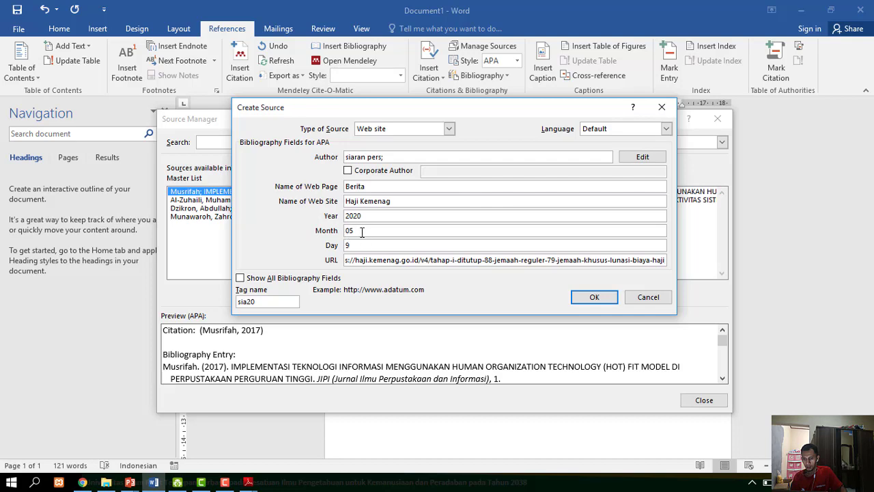
{"action": "left_click", "coordinate": [606, 298]}
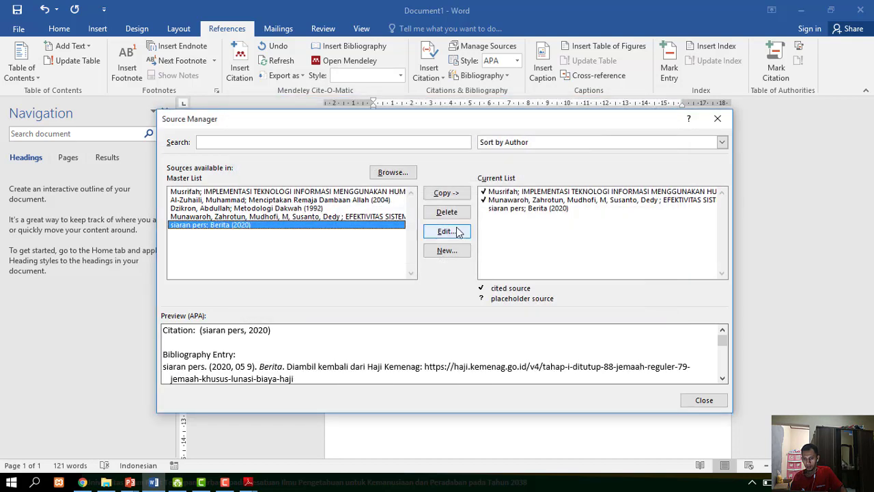
{"action": "left_click", "coordinate": [701, 401]}
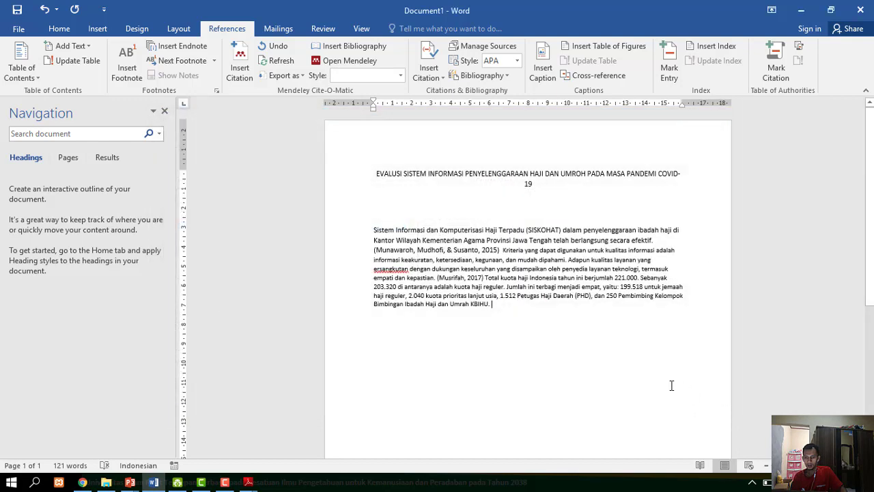
- Insert the siaran pers (2020) citation after "Haji dan Umrah KBIHU." and start a new paragraph below it
{"action": "left_click", "coordinate": [429, 73]}
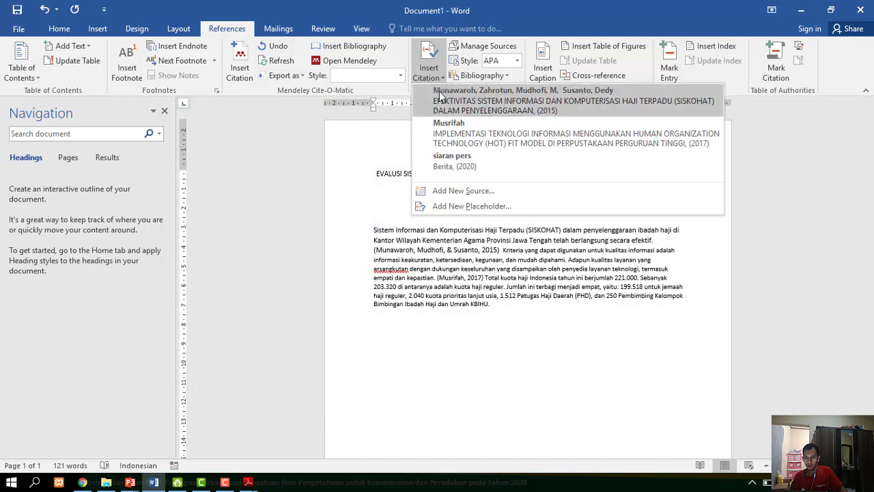
{"action": "left_click", "coordinate": [470, 163]}
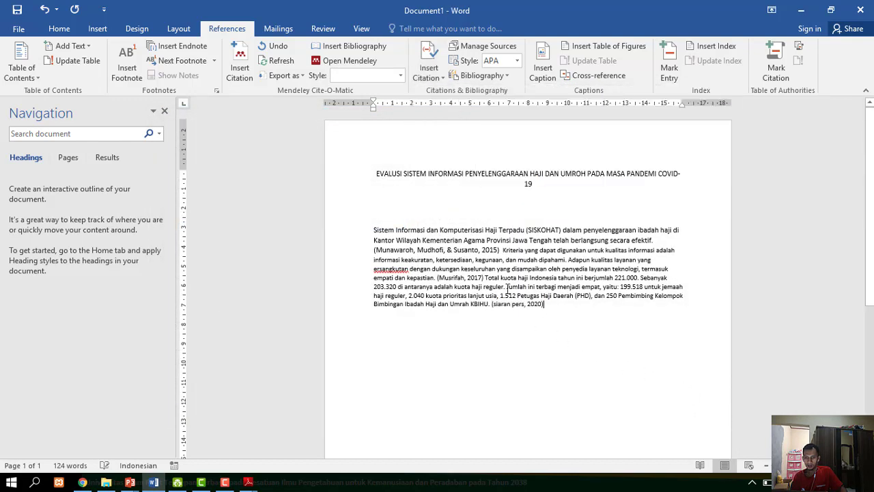
{"action": "left_click", "coordinate": [515, 321]}
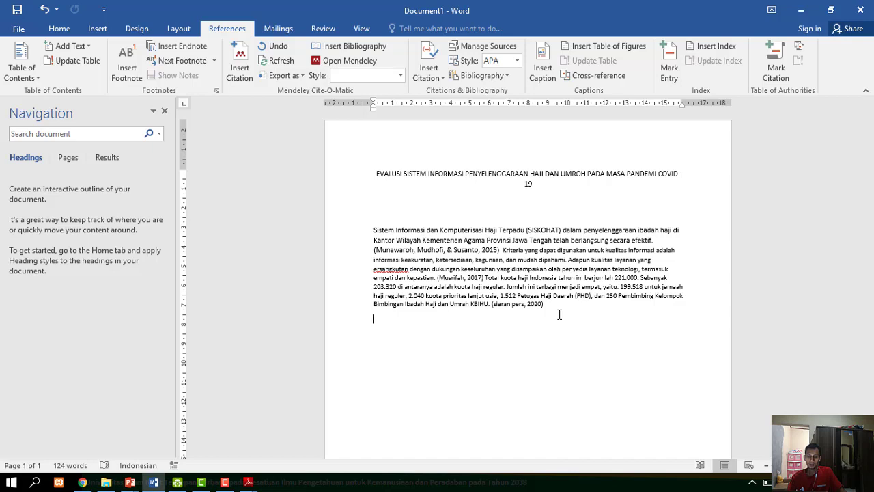
{"action": "left_click", "coordinate": [540, 304]}
{"action": "left_click", "coordinate": [578, 316]}
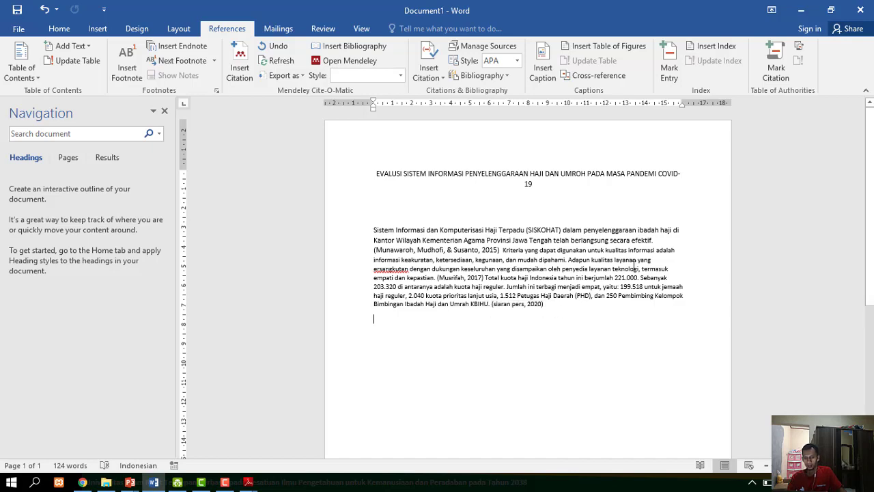
- Justify the body paragraph containing the three citations
{"action": "left_click_drag", "start_coordinate": [539, 312], "coordinate": [355, 218]}
{"action": "left_click", "coordinate": [59, 28]}
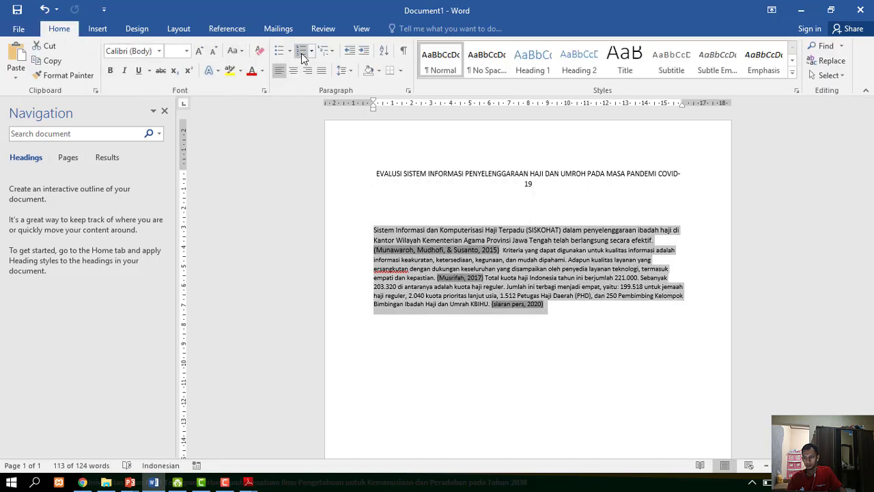
{"action": "left_click", "coordinate": [322, 71]}
{"action": "left_click", "coordinate": [536, 307]}
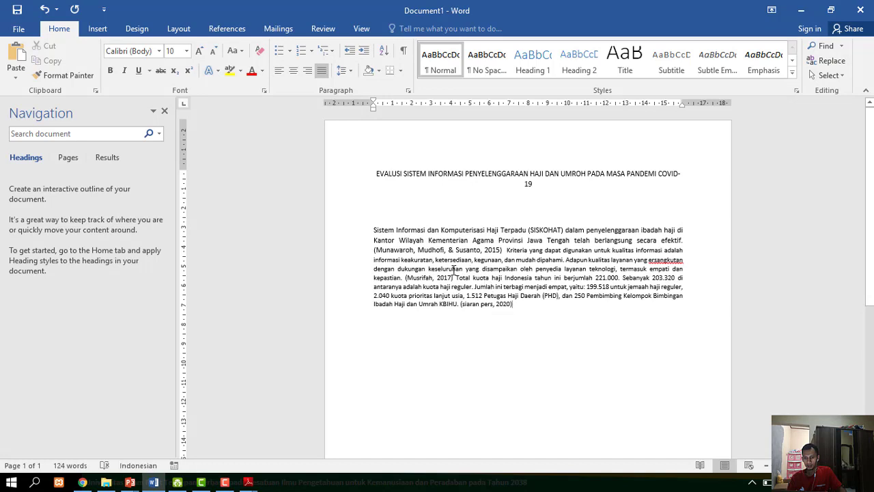
{"action": "left_click", "coordinate": [436, 277]}
{"action": "left_click", "coordinate": [457, 250]}
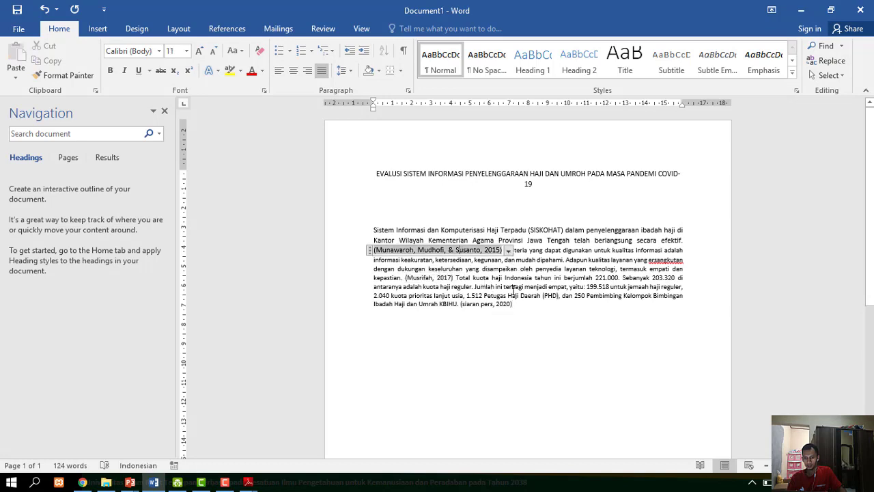
{"action": "left_click", "coordinate": [498, 304]}
- Insert a page break after the body paragraph and add the heading DAFTAR PUSTAKA with blank paragraphs below it
{"action": "left_click", "coordinate": [527, 307]}
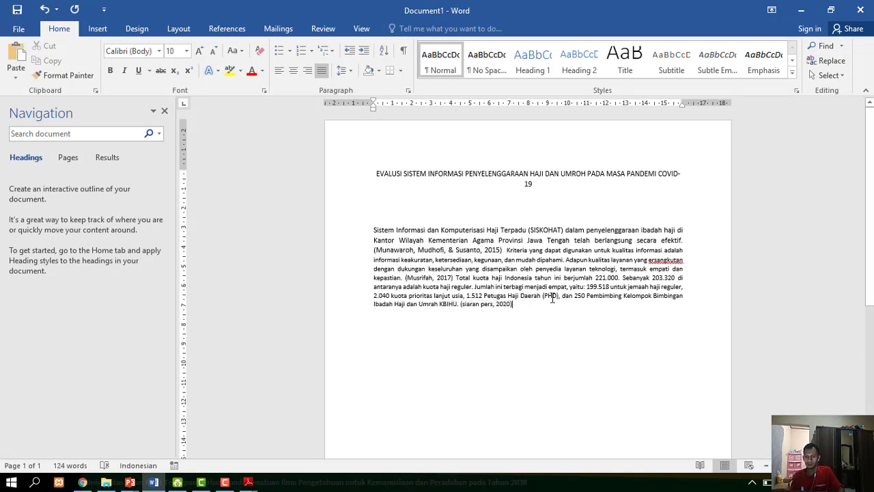
{"action": "key", "text": "ctrl+Return"}
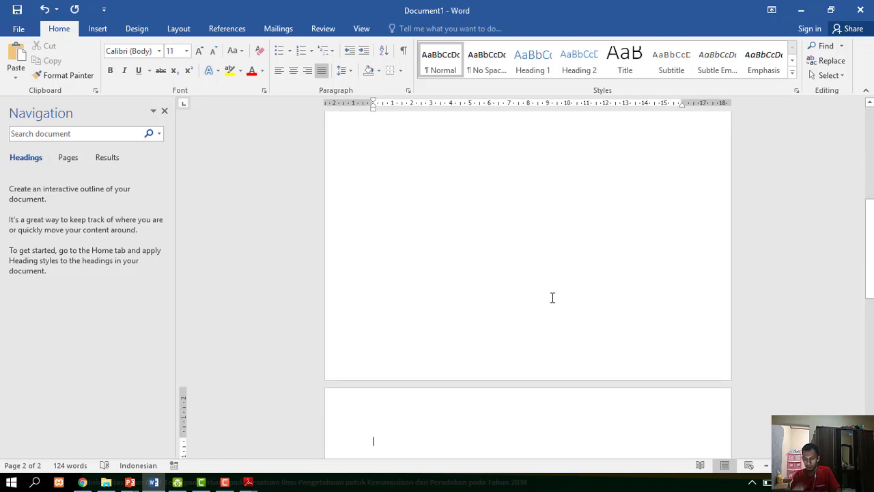
{"action": "type", "text": "DAFTAR PUST"}
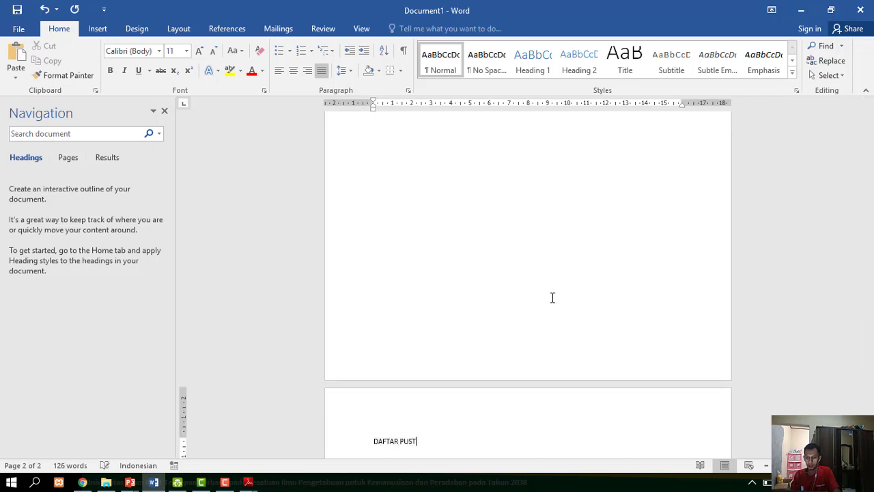
{"action": "type", "text": "AKA"}
{"action": "key", "text": "Return"}
{"action": "key", "text": "Return"}
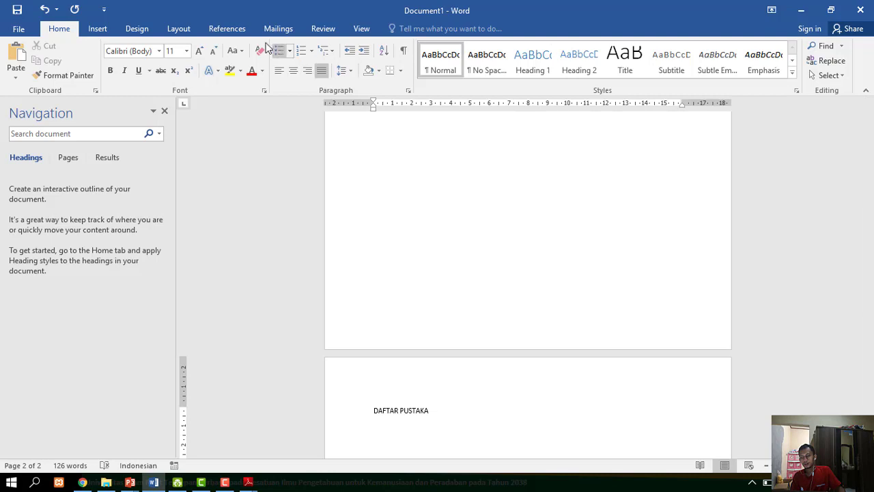
- Try a Mendeley bibliography under the DAFTAR PUSTAKA heading and delete the inserted text
{"action": "left_click", "coordinate": [243, 34]}
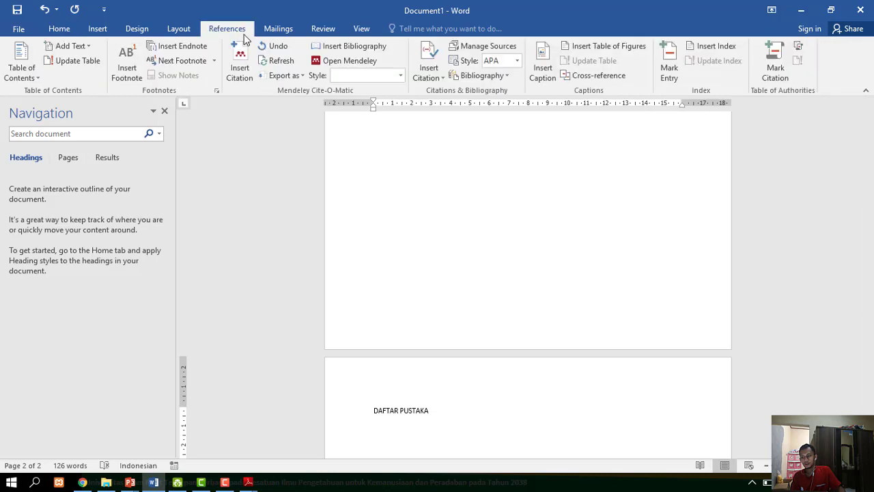
{"action": "left_click", "coordinate": [430, 60]}
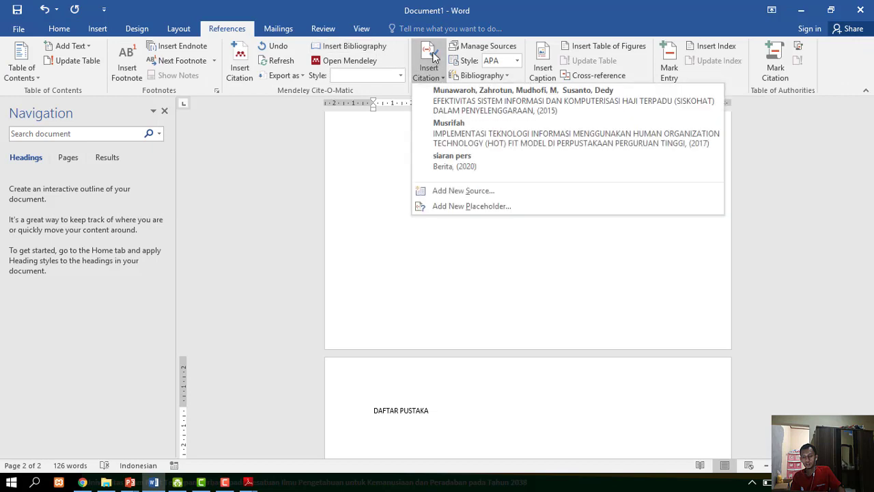
{"action": "left_click", "coordinate": [534, 17]}
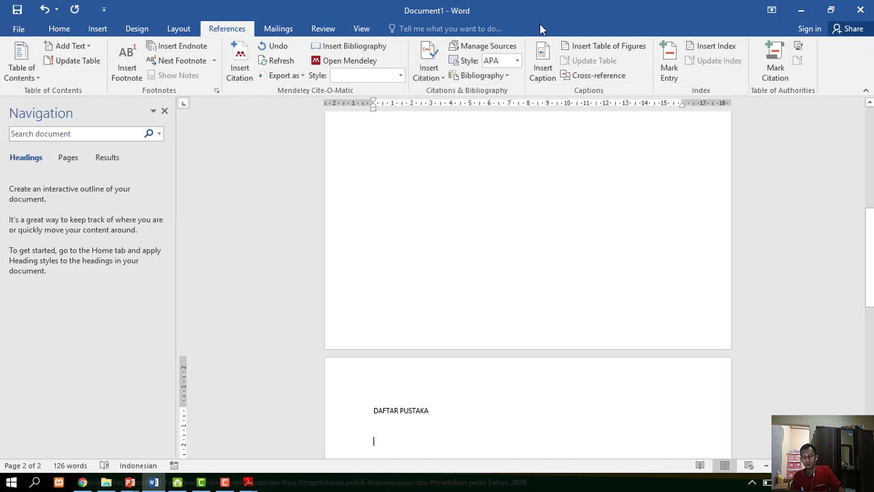
{"action": "left_click", "coordinate": [381, 55]}
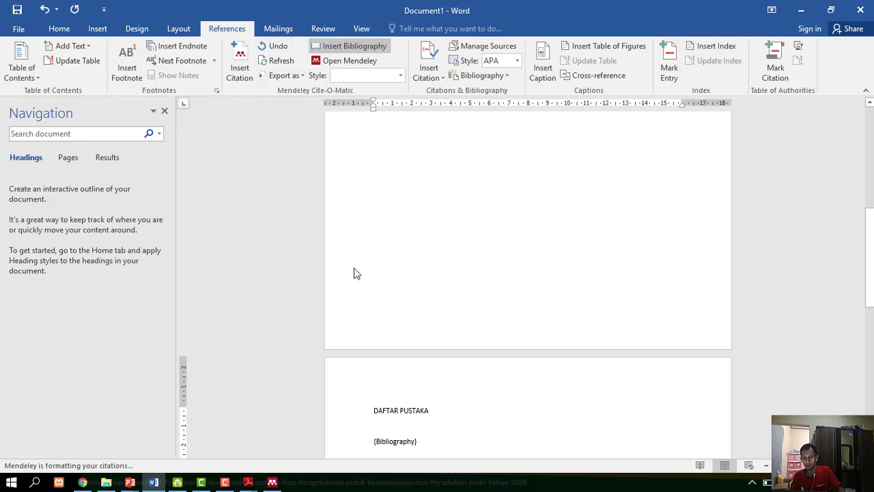
{"action": "left_click", "coordinate": [513, 371]}
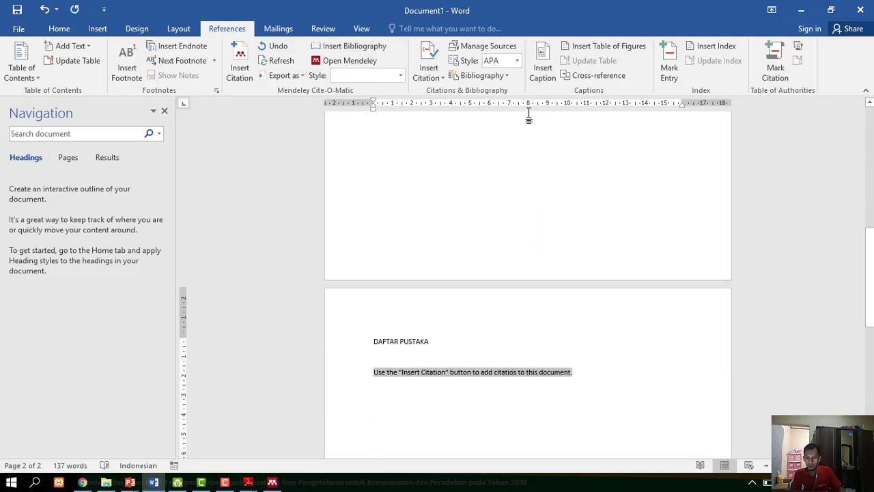
{"action": "key", "text": "Delete"}
{"action": "key", "text": "Delete"}
{"action": "key", "text": "Delete"}
{"action": "left_click", "coordinate": [507, 76]}
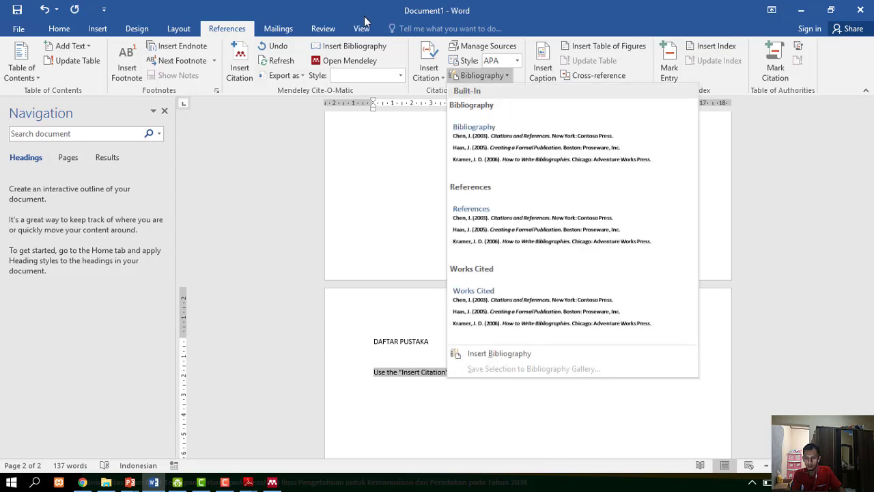
{"action": "left_click", "coordinate": [396, 396]}
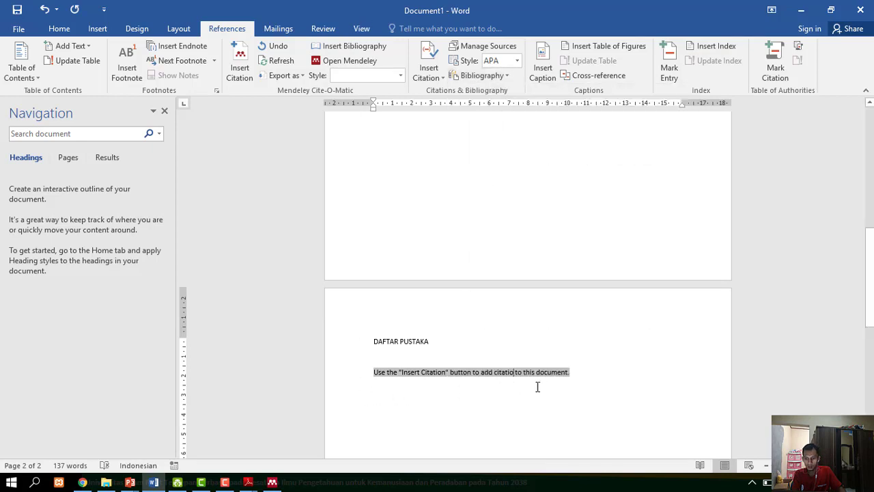
{"action": "left_click_drag", "start_coordinate": [454, 390], "coordinate": [373, 359]}
{"action": "key", "text": "Delete"}
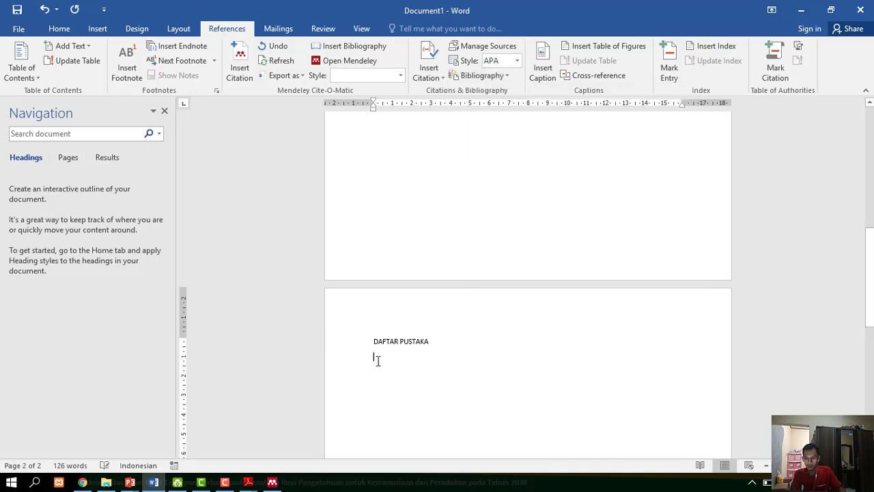
- Insert Word's built-in Bibliography under the DAFTAR PUSTAKA heading and remove its own Bibliography title
{"action": "left_click", "coordinate": [508, 74]}
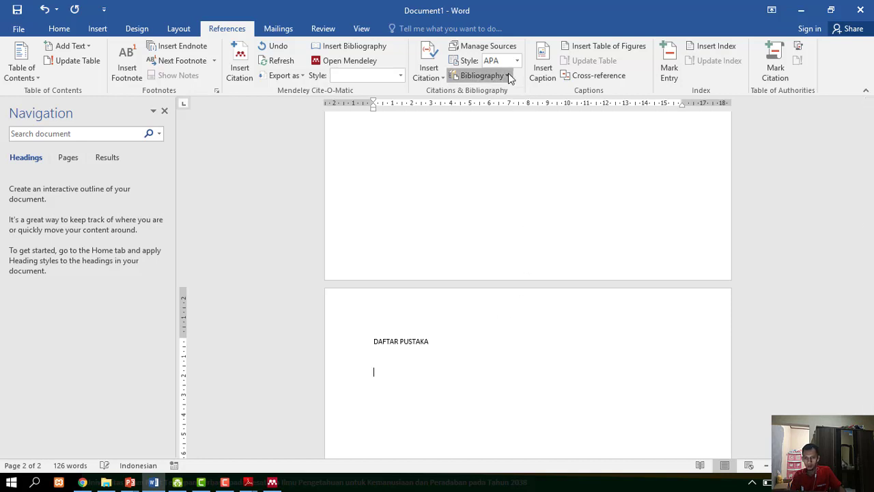
{"action": "left_click", "coordinate": [510, 130]}
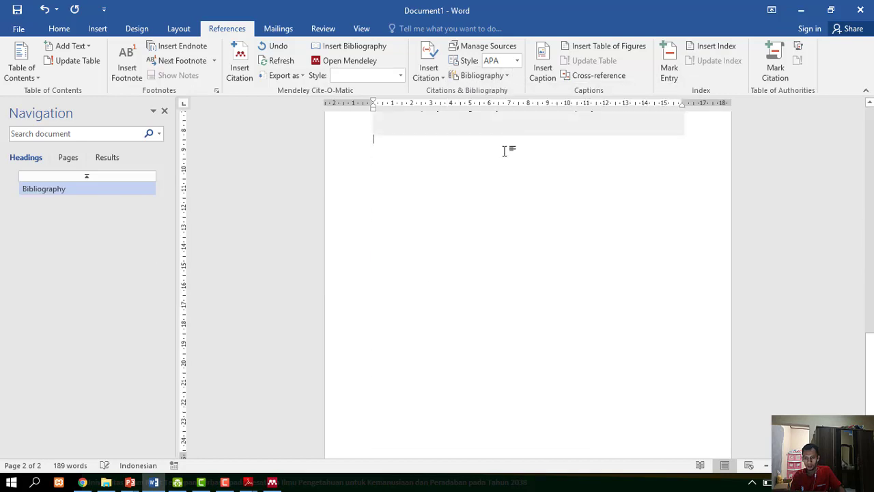
{"action": "scroll", "coordinate": [478, 273], "scroll_direction": "up", "scroll_amount": 3}
{"action": "left_click_drag", "start_coordinate": [438, 200], "coordinate": [375, 199]}
{"action": "key", "text": "Delete"}
{"action": "key", "text": "Delete"}
{"action": "key", "text": "ctrl+z"}
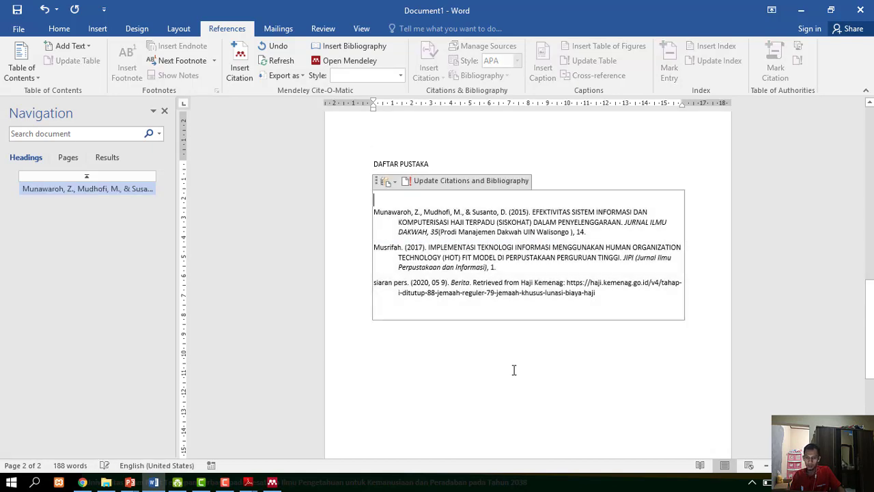
{"action": "left_click", "coordinate": [513, 368]}
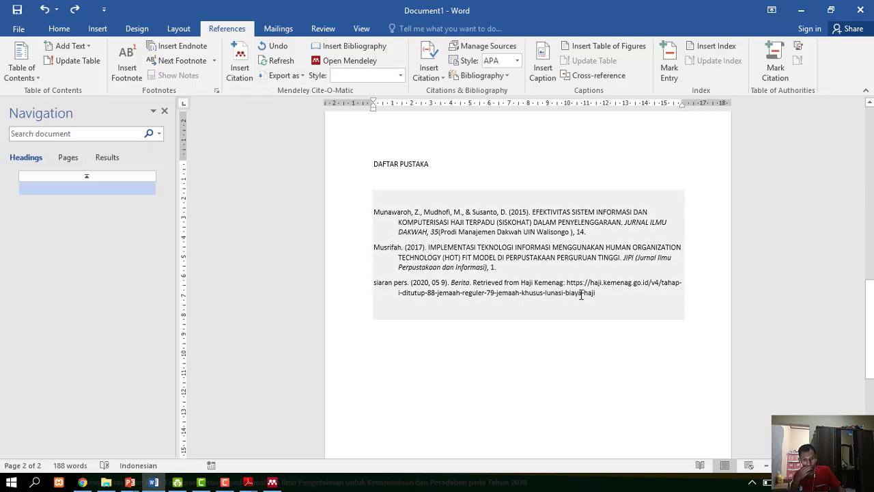
- Justify the entries of the bibliography
{"action": "left_click_drag", "start_coordinate": [574, 286], "coordinate": [372, 195]}
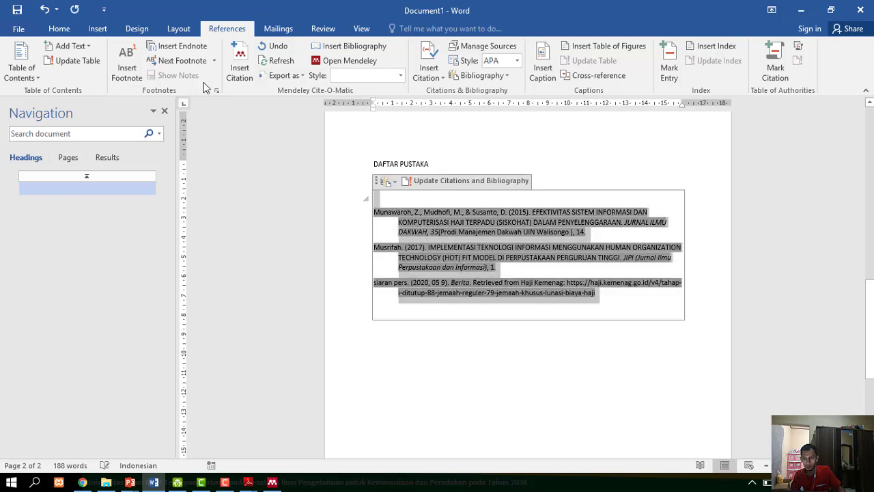
{"action": "left_click", "coordinate": [71, 29]}
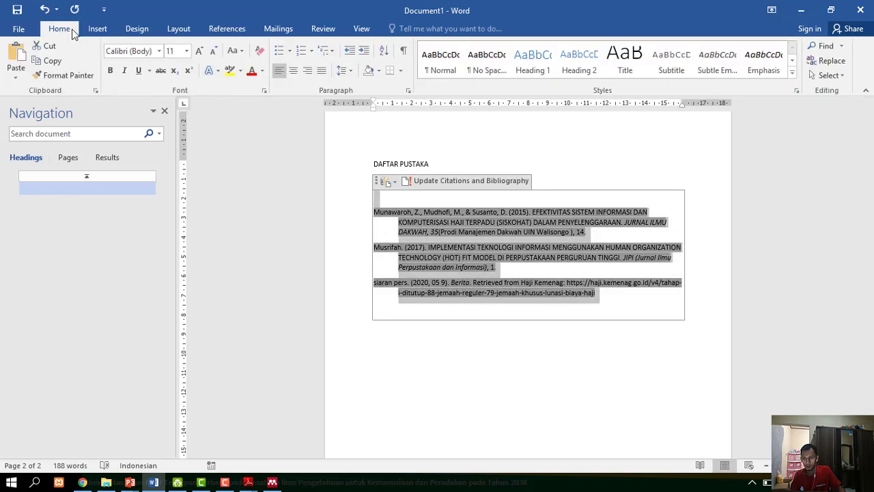
{"action": "left_click", "coordinate": [321, 70]}
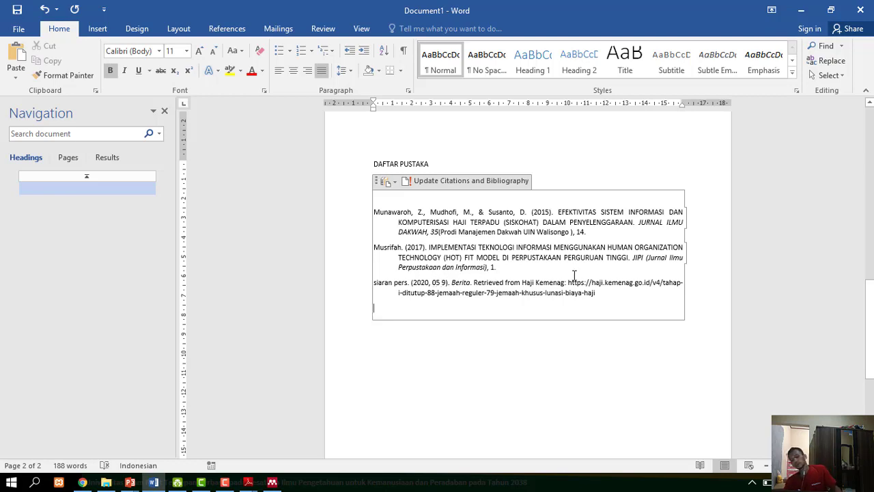
{"action": "left_click", "coordinate": [579, 340]}
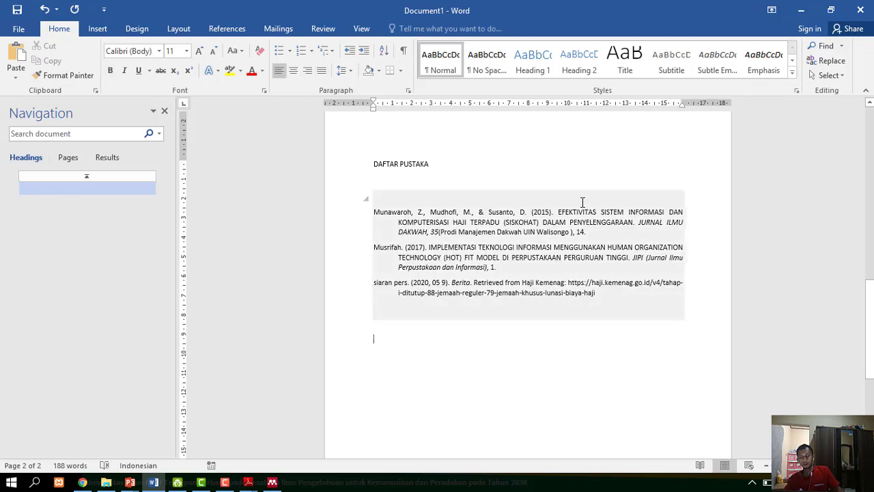
- Center the DAFTAR PUSTAKA heading and make it bold
{"action": "left_click_drag", "start_coordinate": [421, 164], "coordinate": [353, 151]}
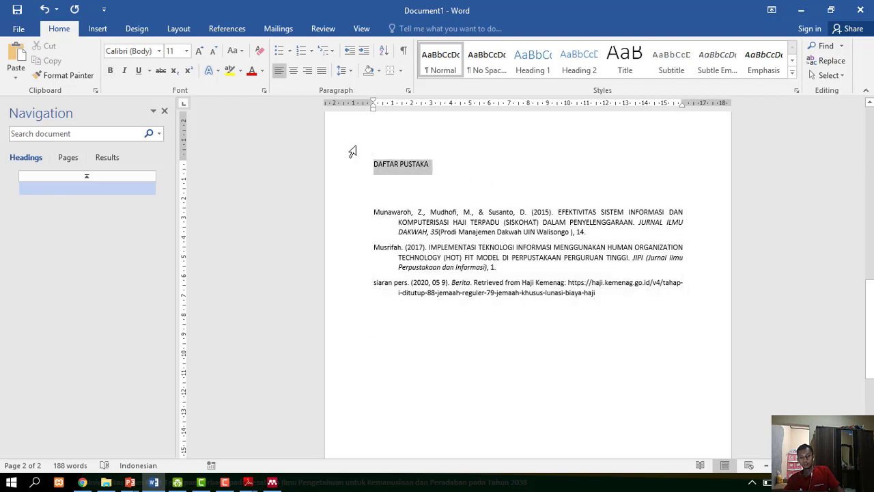
{"action": "left_click", "coordinate": [293, 71]}
{"action": "left_click", "coordinate": [111, 73]}
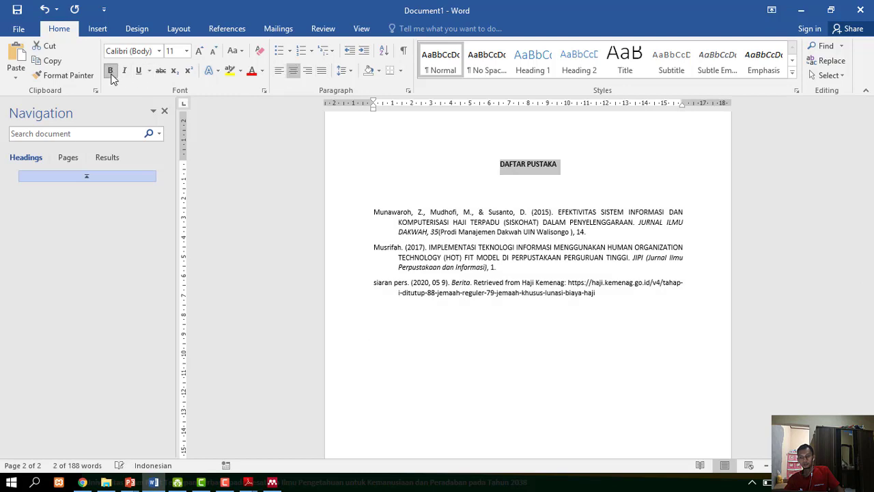
{"action": "left_click", "coordinate": [597, 341]}
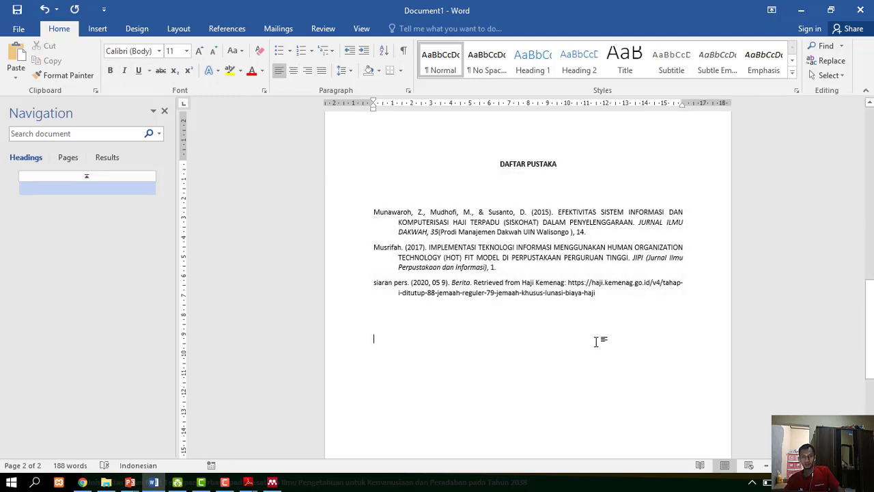
- Try the IEEE style on the document's citations and bibliography, and switch back to APA
{"action": "scroll", "coordinate": [597, 341], "scroll_direction": "up", "scroll_amount": 15}
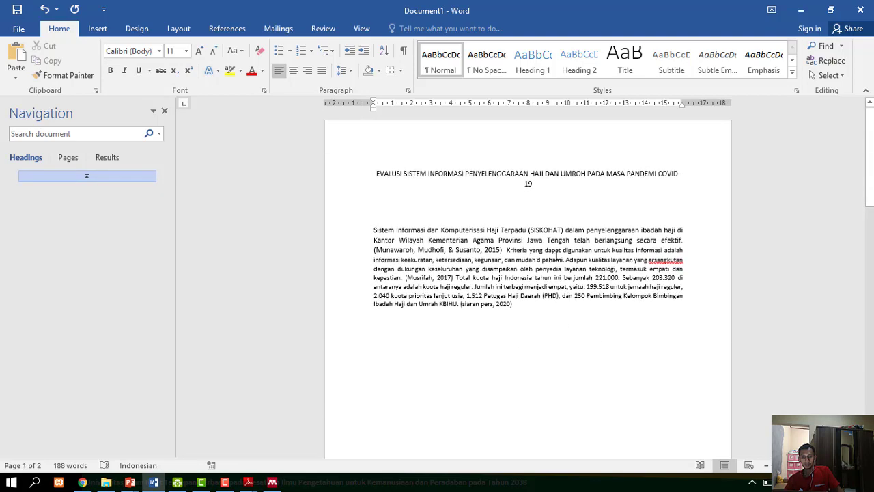
{"action": "scroll", "coordinate": [563, 302], "scroll_direction": "down", "scroll_amount": 3}
{"action": "scroll", "coordinate": [564, 306], "scroll_direction": "down", "scroll_amount": 10}
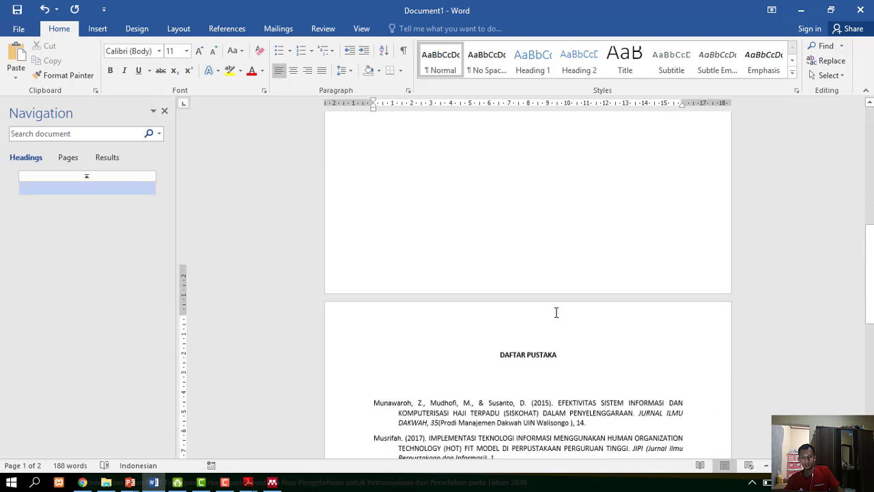
{"action": "left_click", "coordinate": [493, 348]}
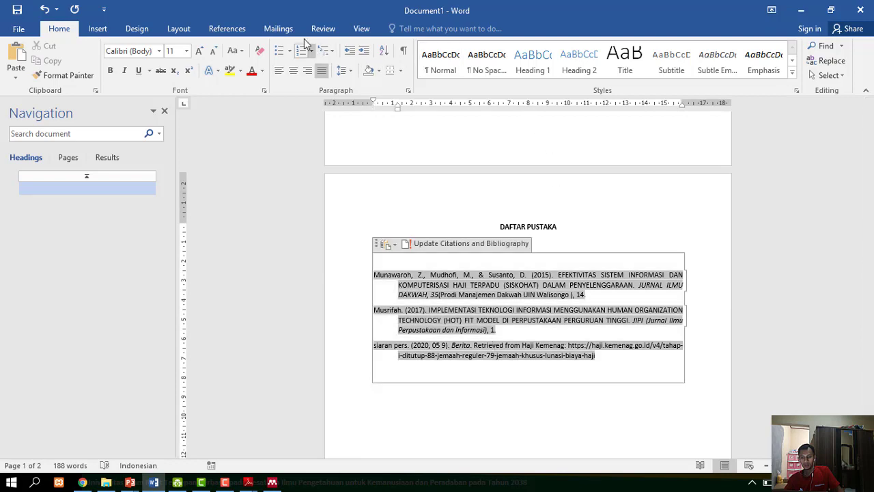
{"action": "left_click", "coordinate": [223, 30]}
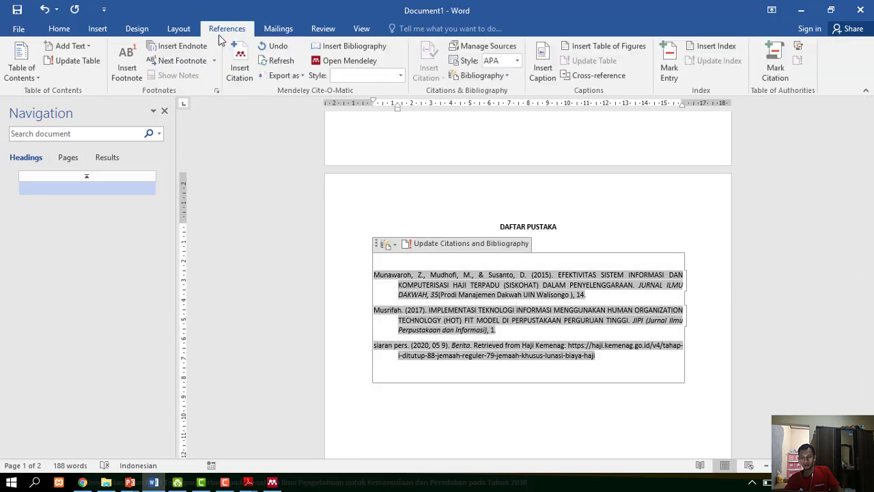
{"action": "left_click", "coordinate": [517, 60]}
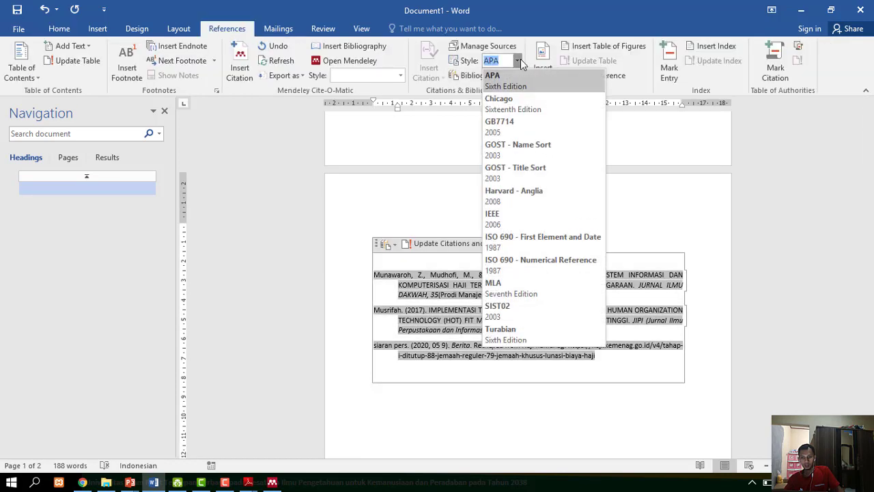
{"action": "left_click", "coordinate": [517, 217]}
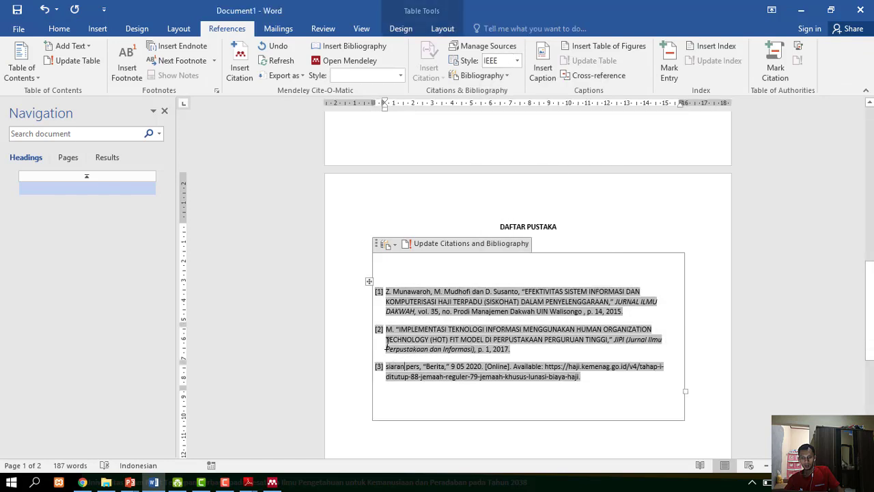
{"action": "left_click", "coordinate": [405, 436]}
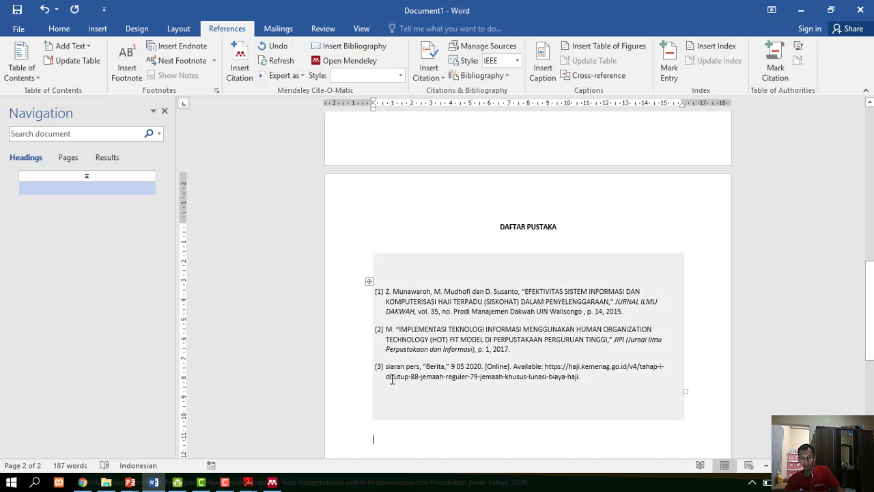
{"action": "scroll", "coordinate": [665, 281], "scroll_direction": "up", "scroll_amount": 10}
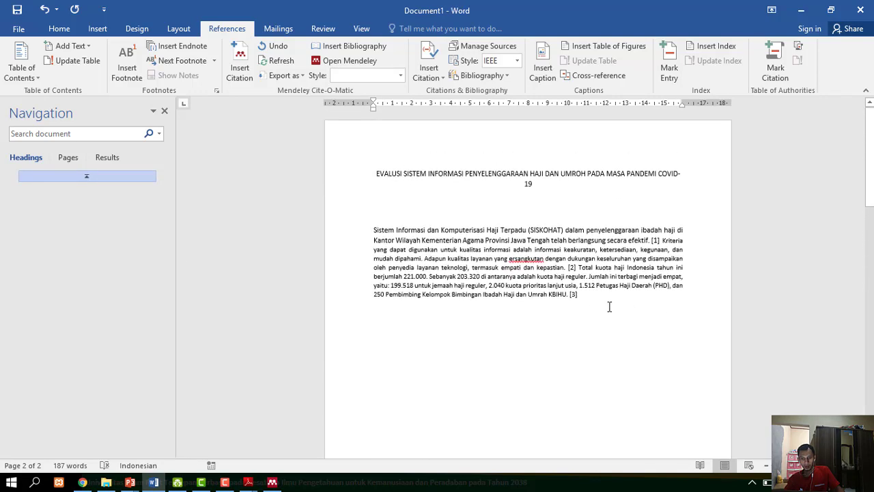
{"action": "left_click", "coordinate": [517, 61]}
{"action": "left_click", "coordinate": [495, 78]}
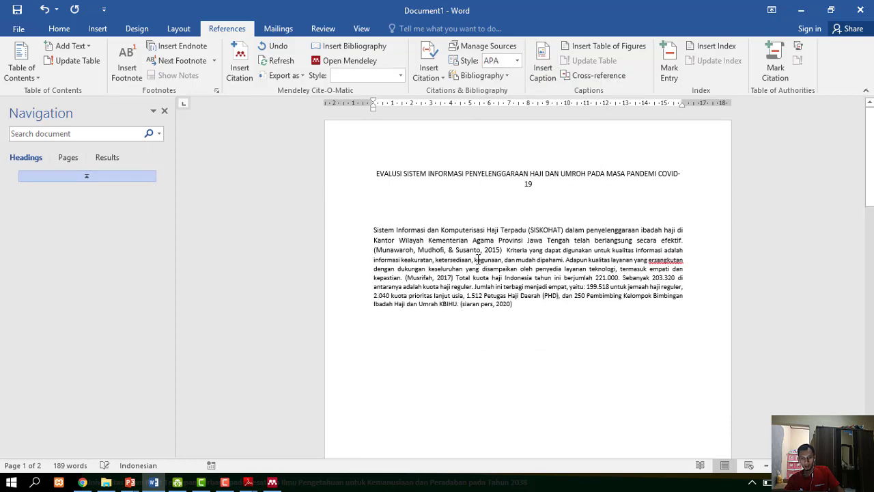
- Check the in-text APA citations against the entries of the DAFTAR PUSTAKA bibliography
{"action": "left_click", "coordinate": [482, 250]}
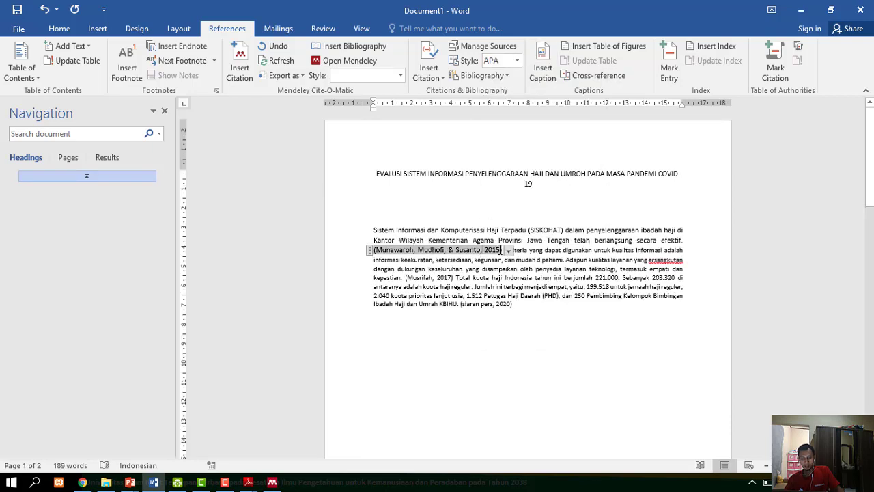
{"action": "scroll", "coordinate": [524, 299], "scroll_direction": "down", "scroll_amount": 1}
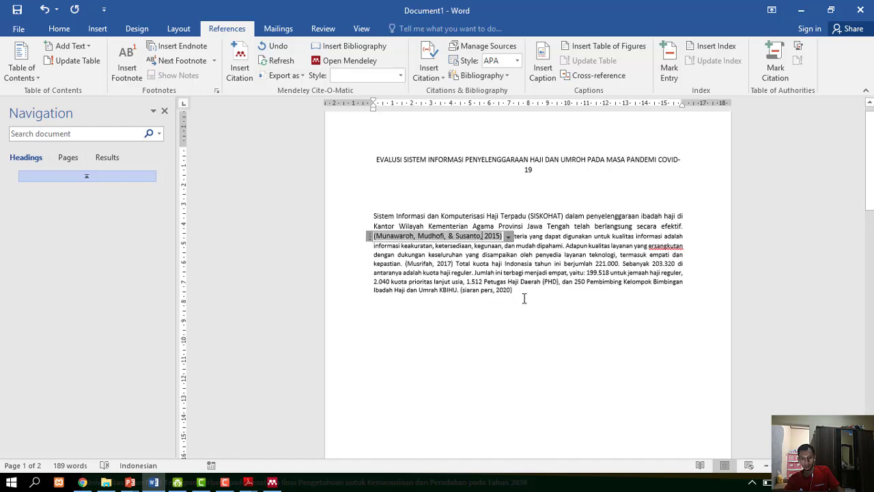
{"action": "scroll", "coordinate": [524, 297], "scroll_direction": "down", "scroll_amount": 5}
{"action": "scroll", "coordinate": [527, 295], "scroll_direction": "up", "scroll_amount": 5}
{"action": "scroll", "coordinate": [540, 287], "scroll_direction": "down", "scroll_amount": 10}
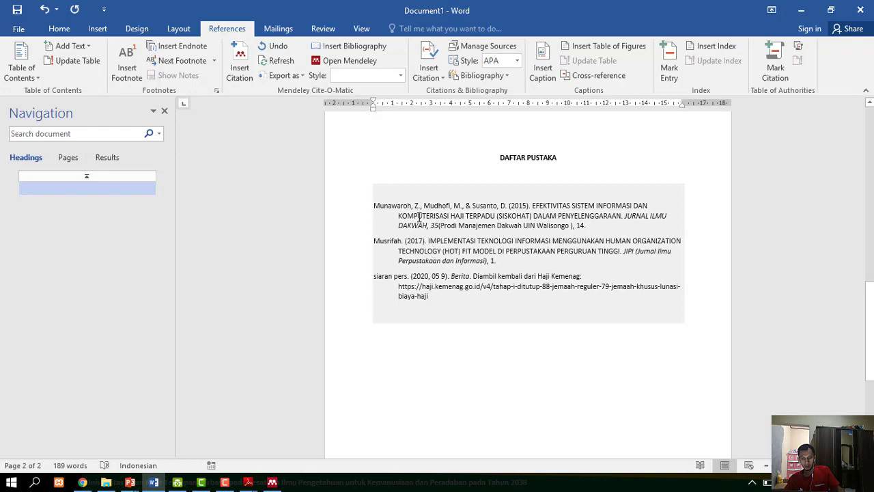
{"action": "left_click", "coordinate": [499, 342]}
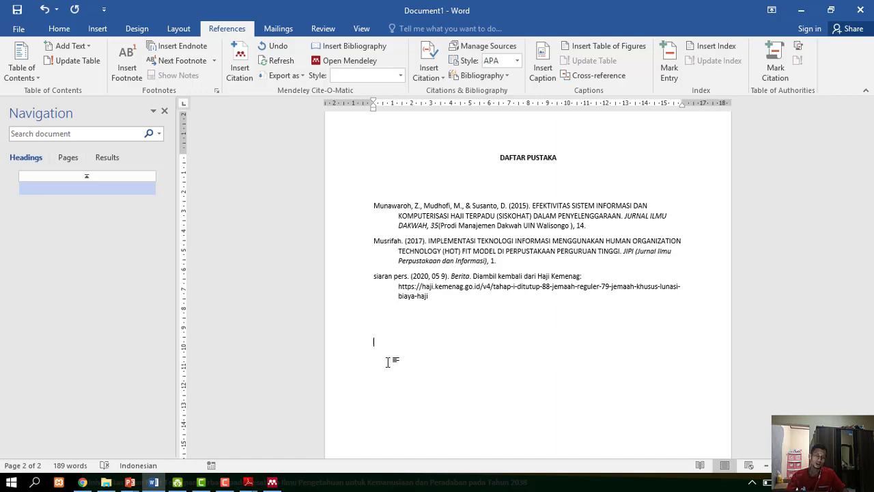
- Minimize the Word document and the browser window to return to the REFERENCE presentation slide
{"action": "left_click", "coordinate": [801, 11]}
{"action": "left_click", "coordinate": [715, 35]}
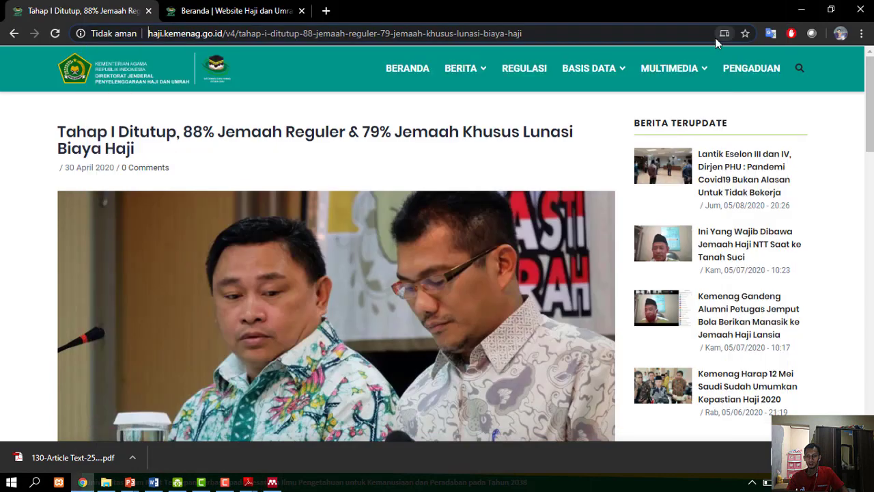
{"action": "left_click", "coordinate": [801, 10]}
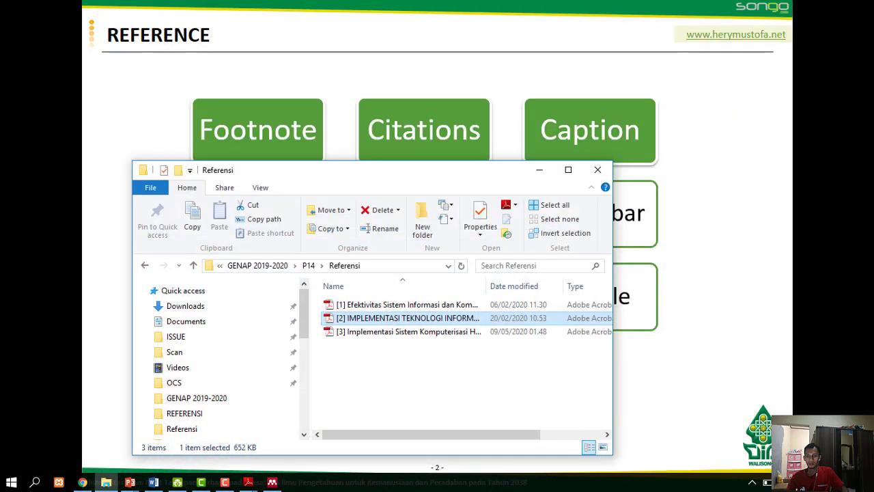